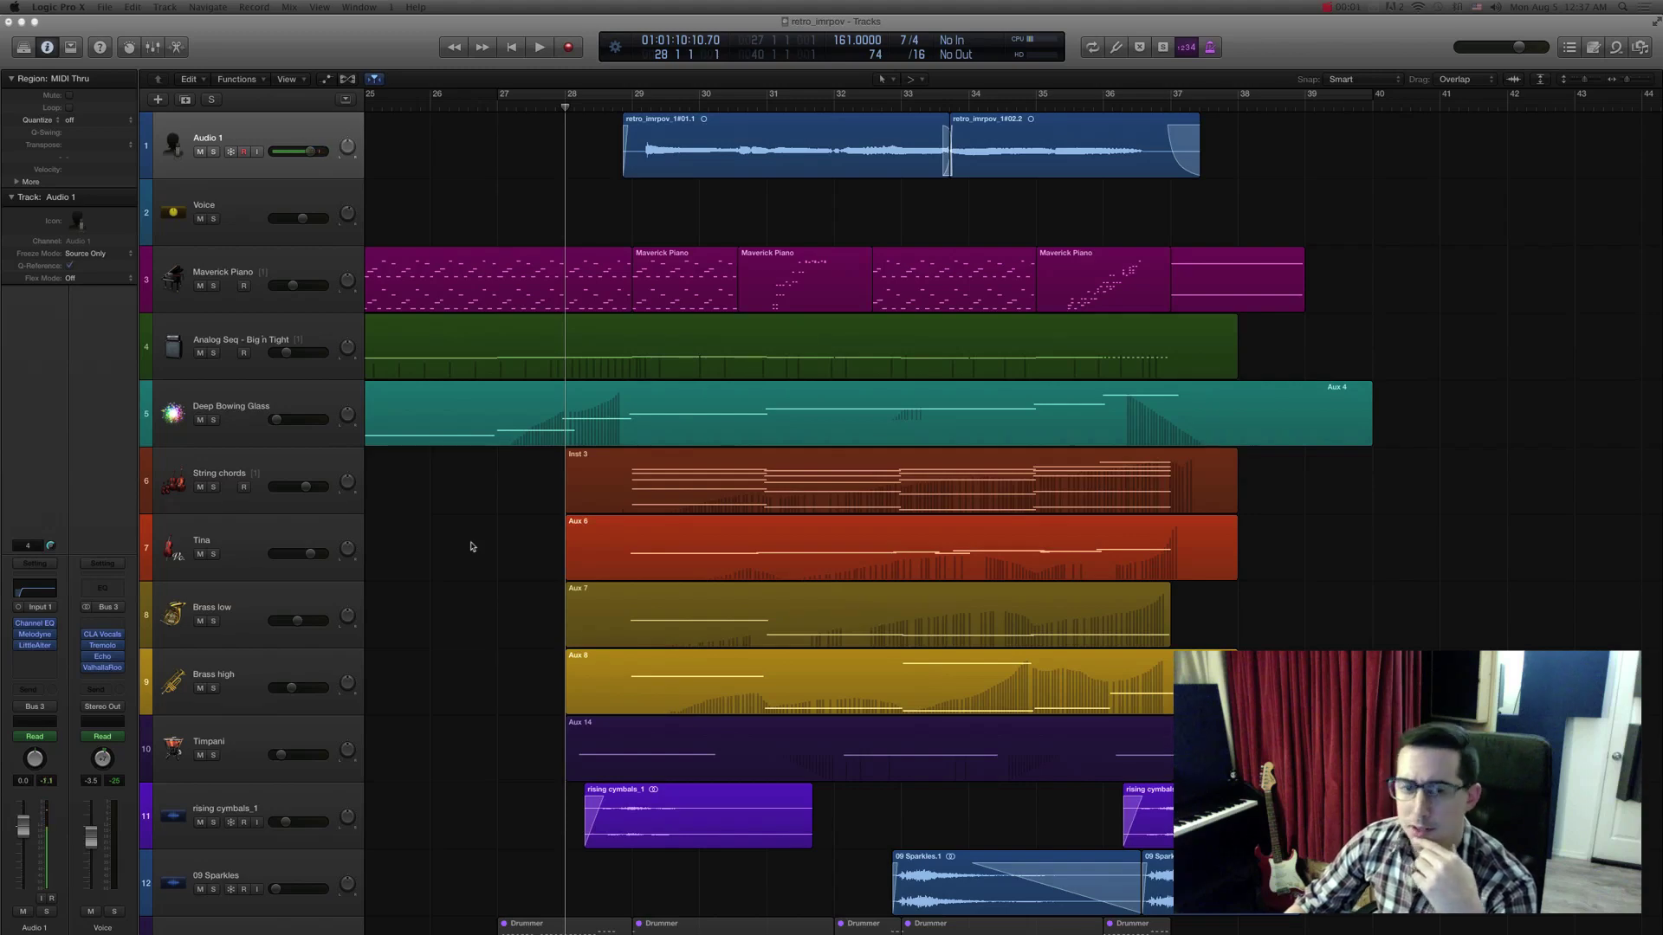
Play the arrangement from bar 5, following along until stopping with the playhead at bar 28.
key(Return)
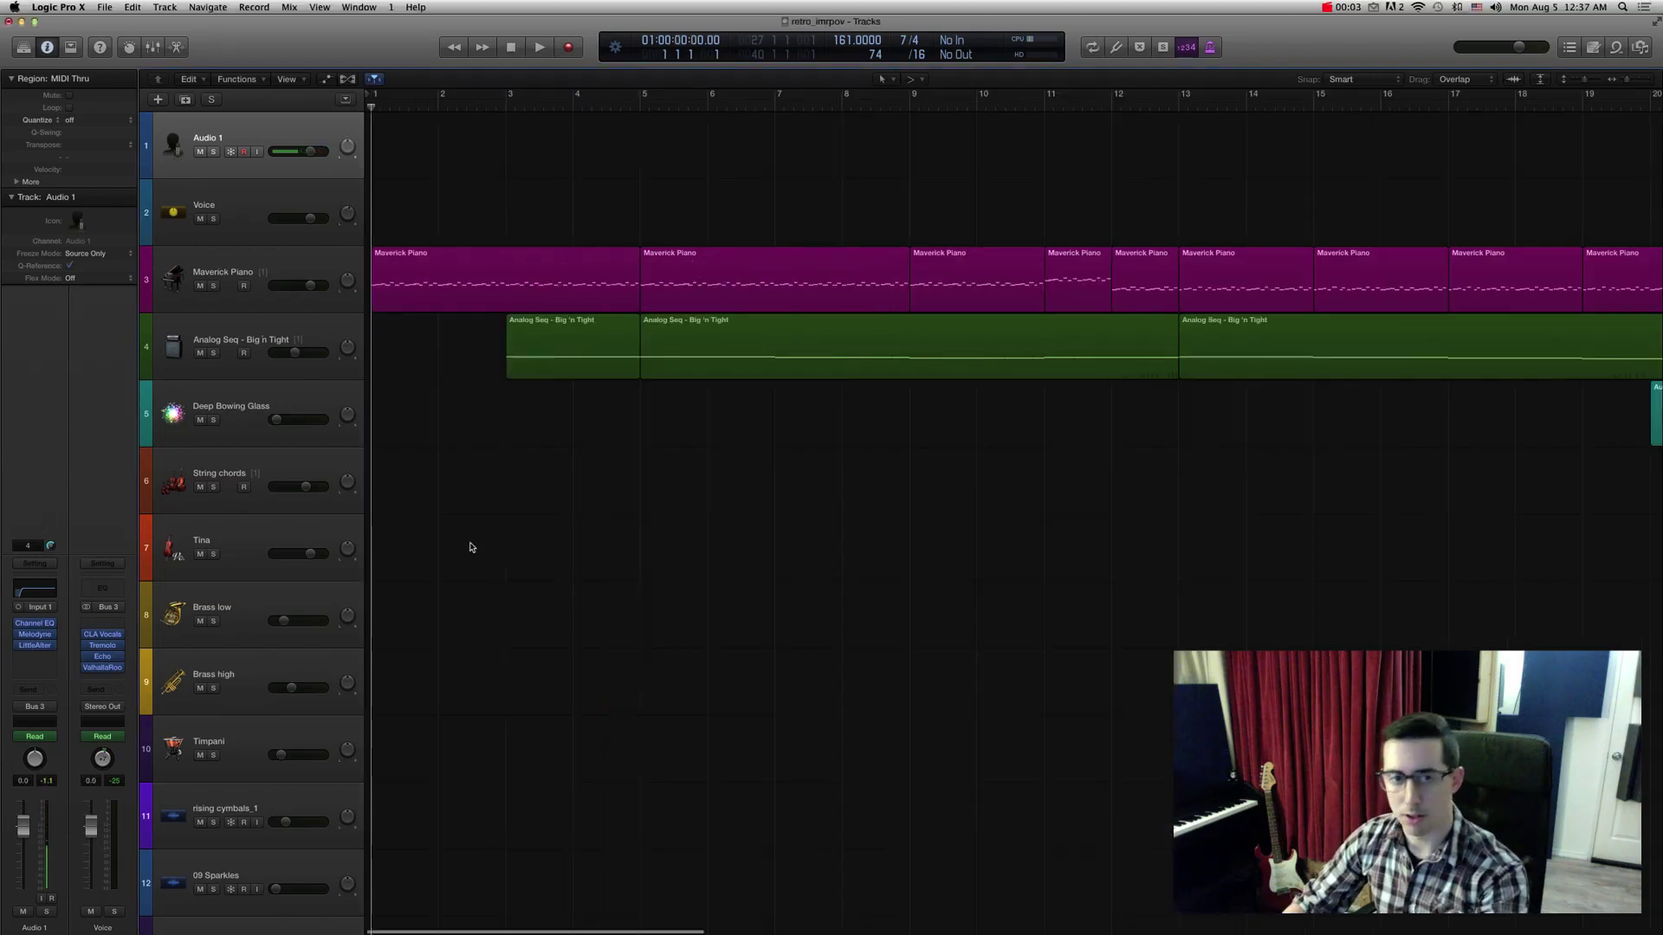
click(642, 108)
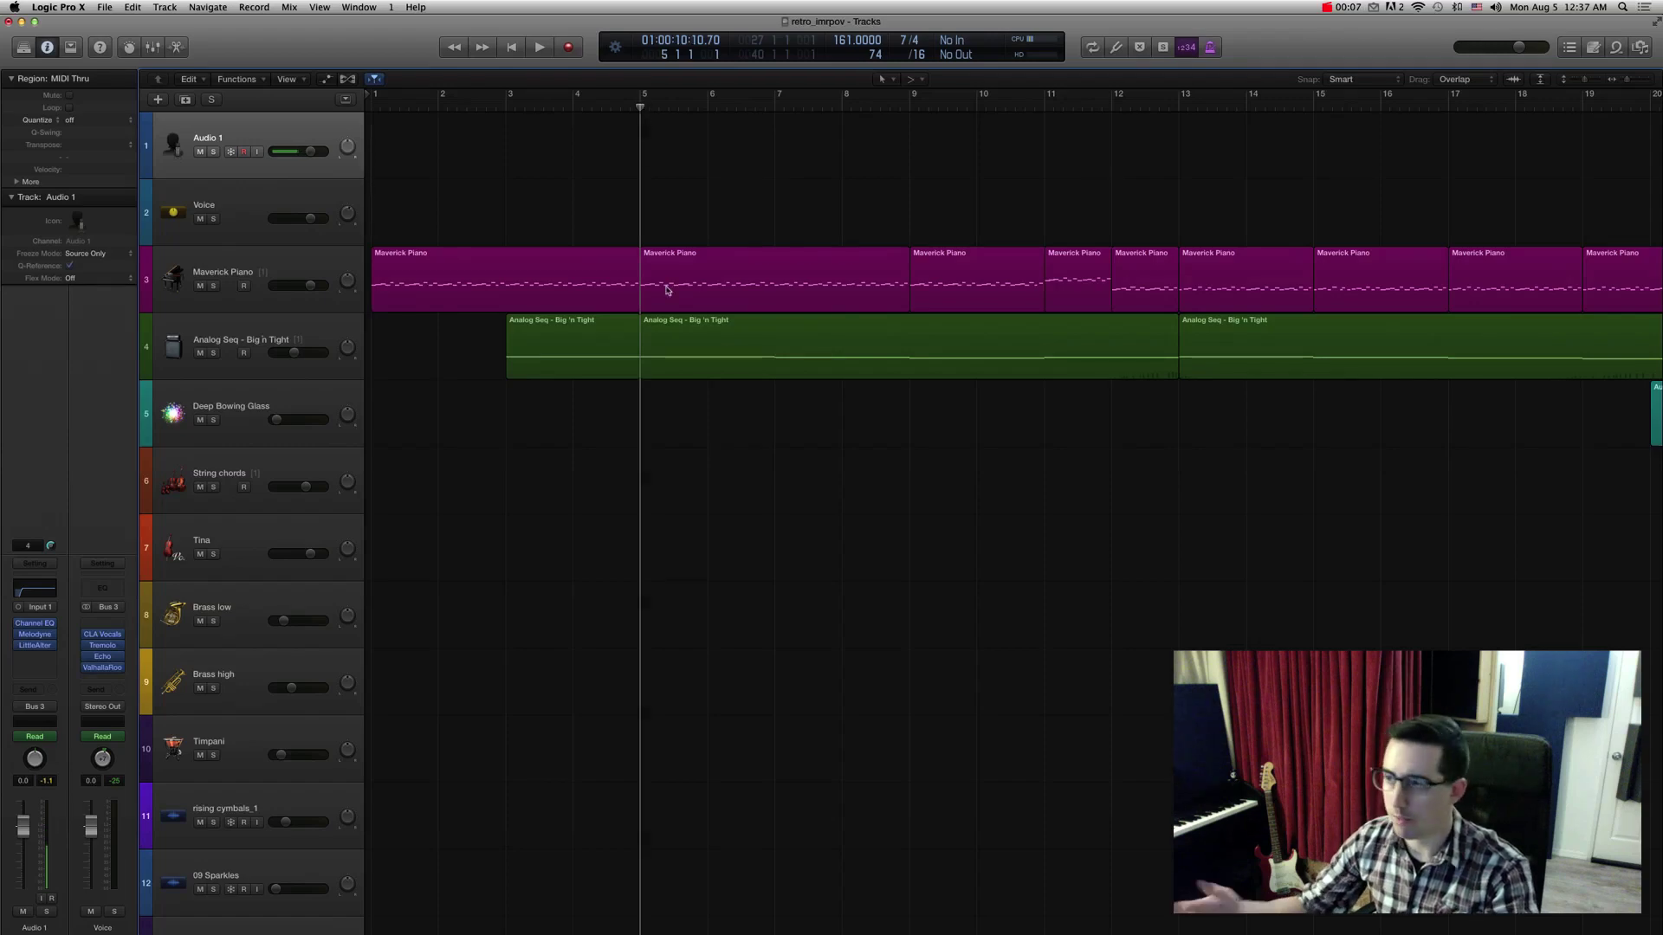
key(space)
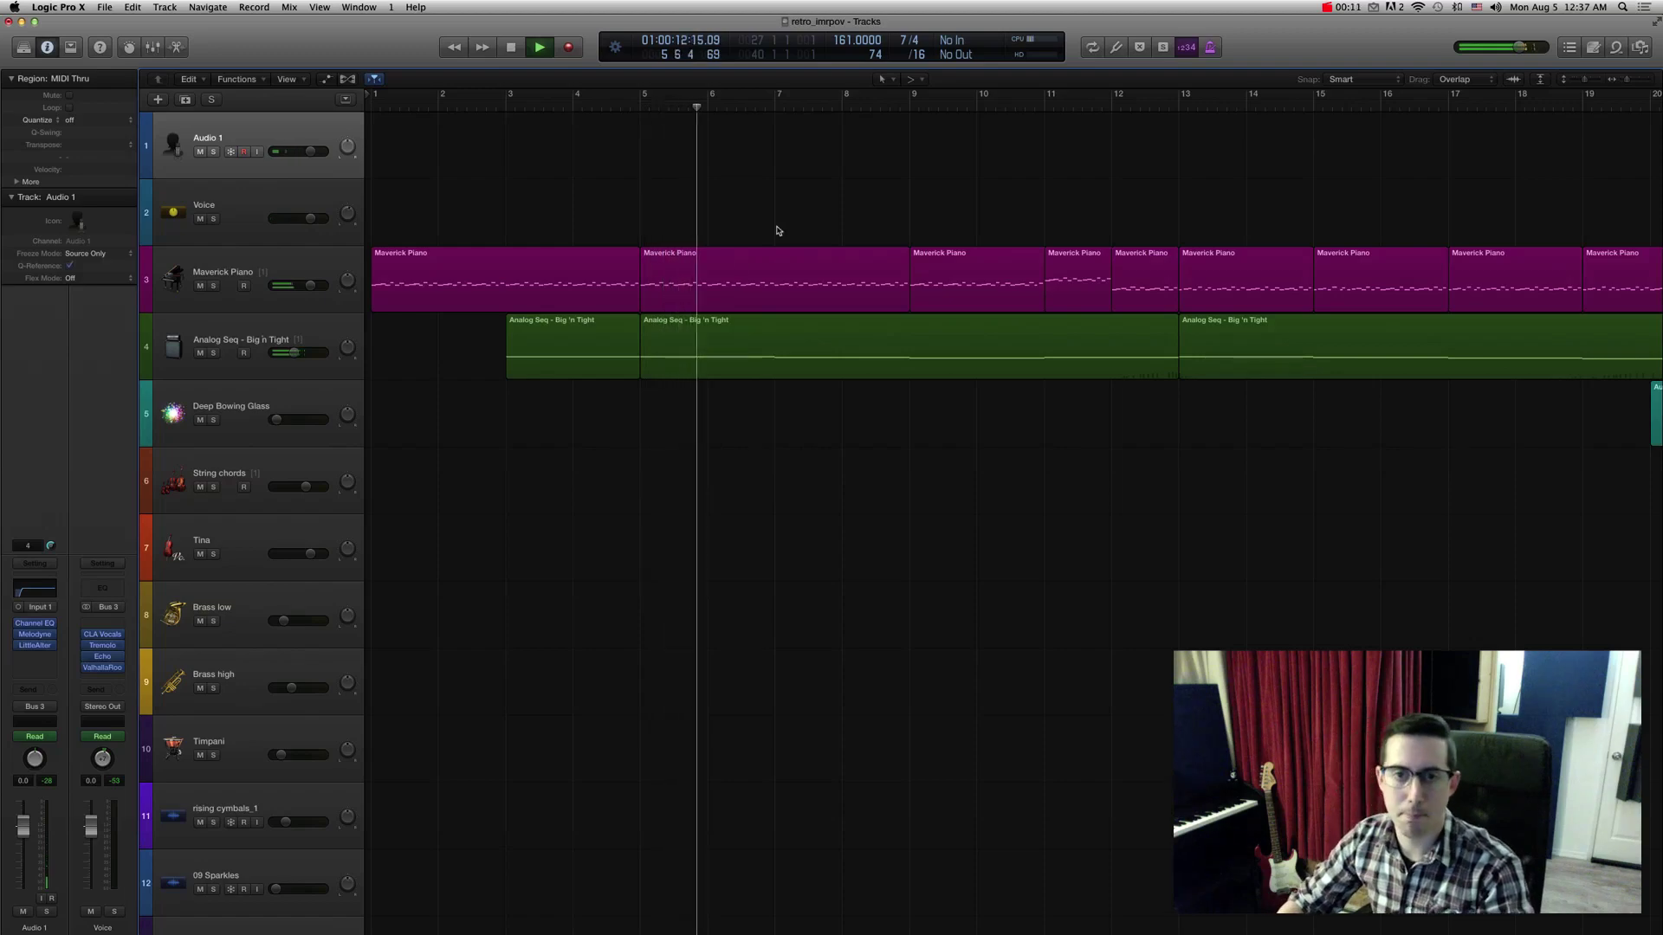
scroll(777, 230, right, 5)
scroll(779, 206, right, 1)
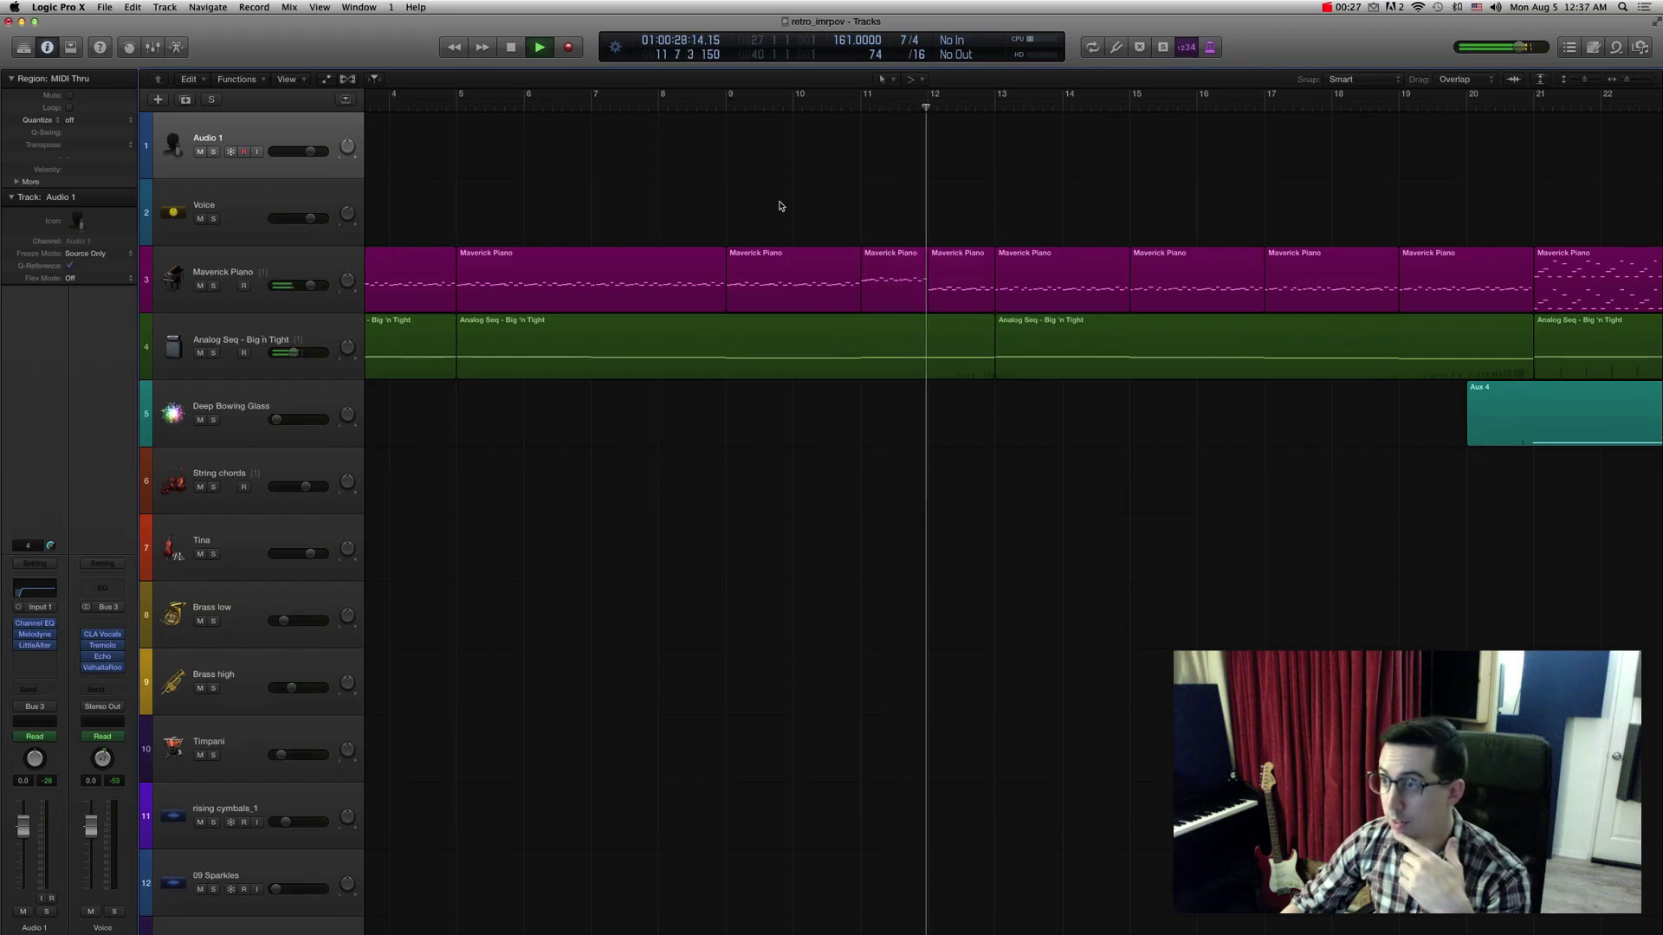
scroll(788, 203, right, 1)
scroll(788, 203, right, 10)
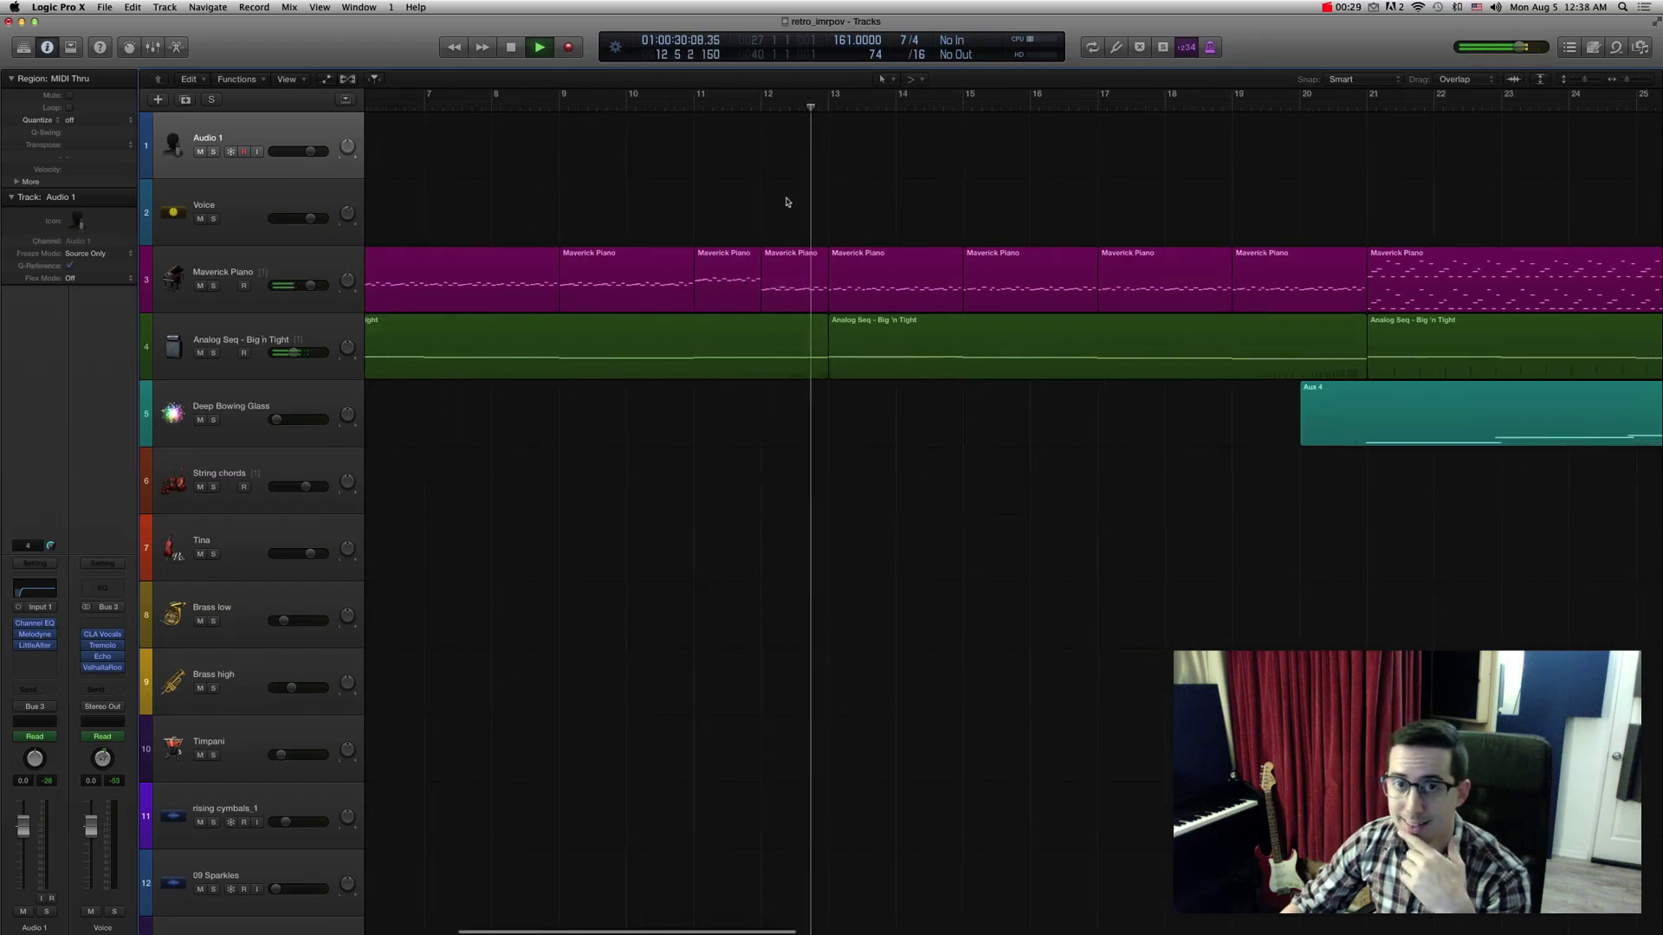
scroll(784, 199, right, 1)
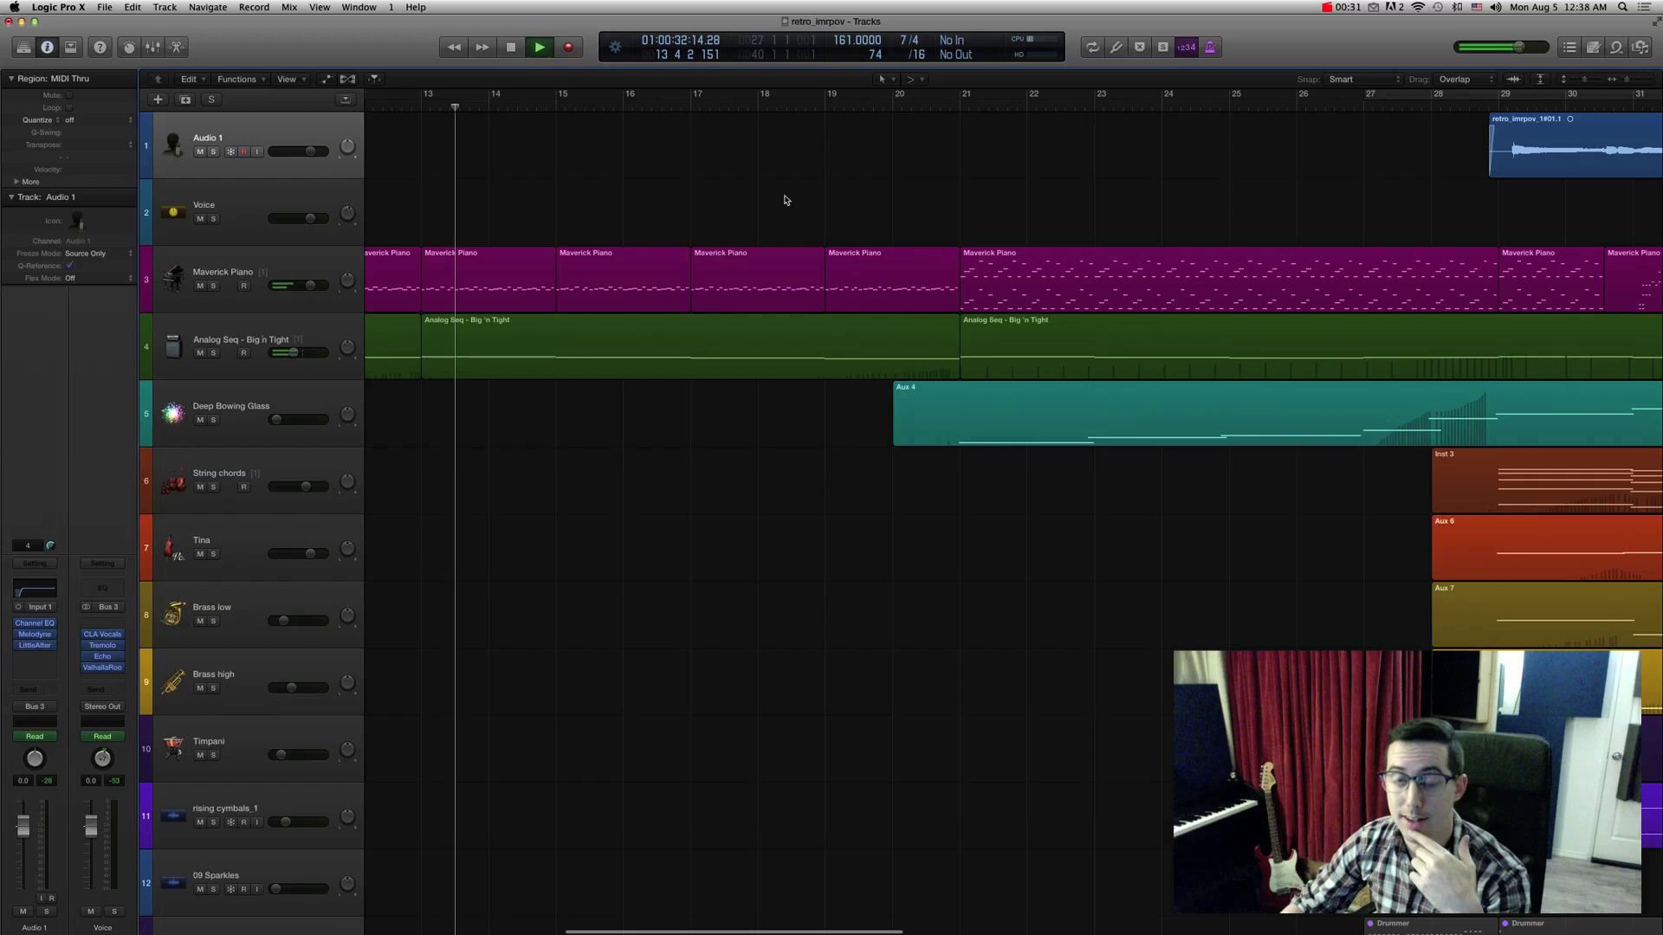
key(space)
scroll(781, 198, right, 12)
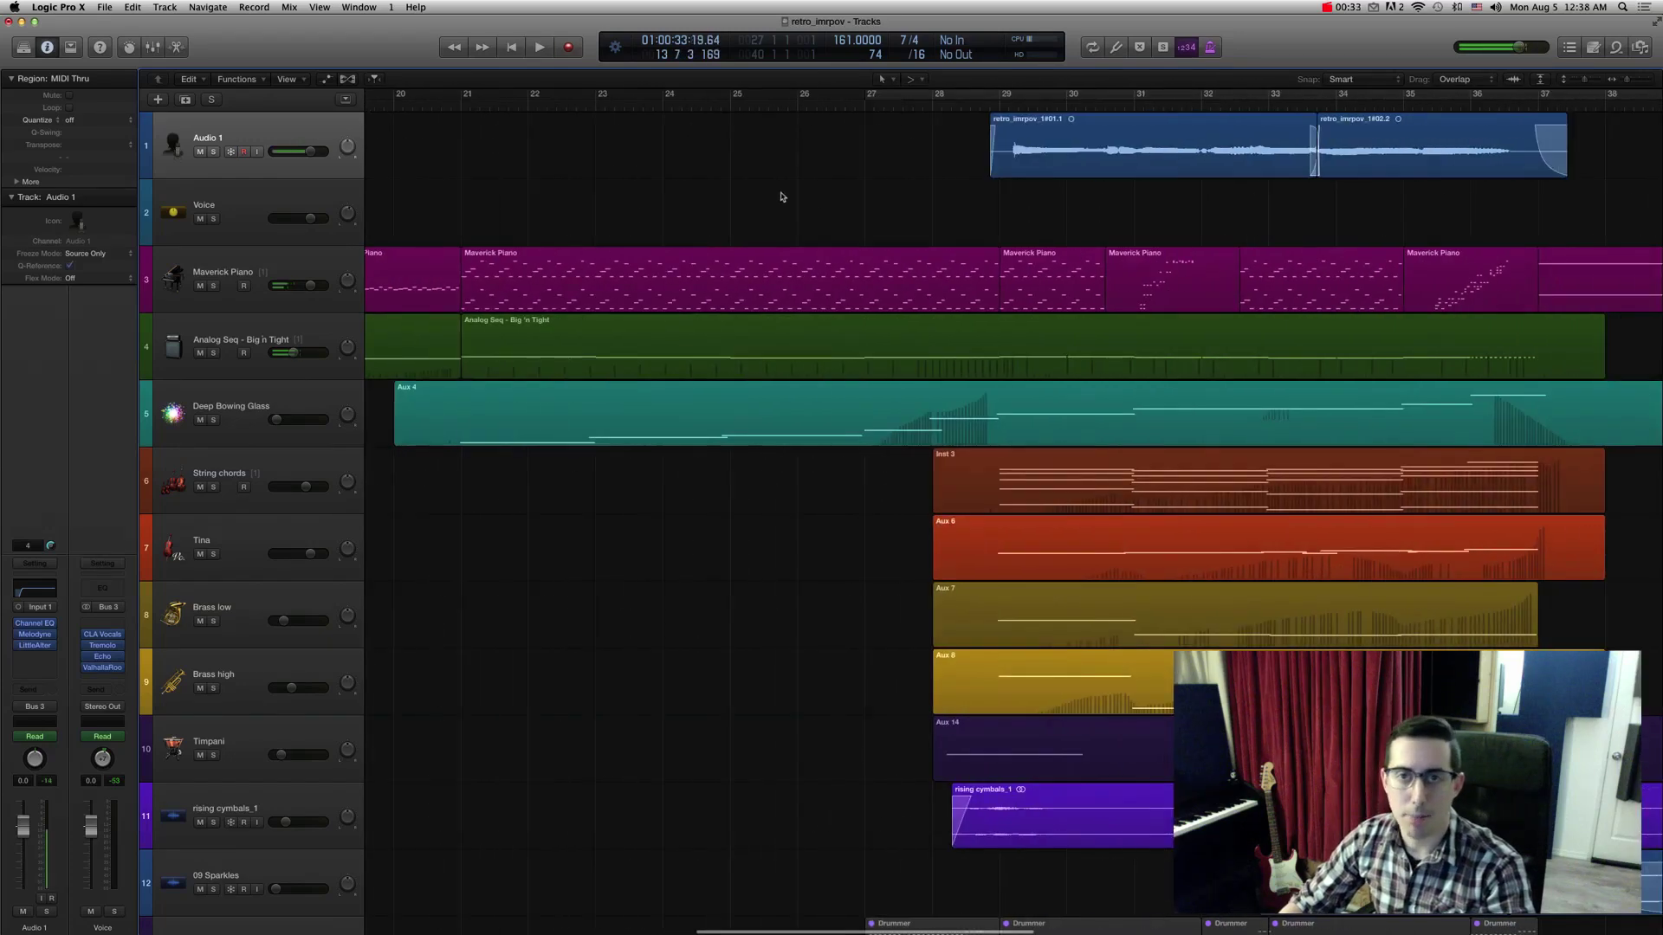
click(796, 106)
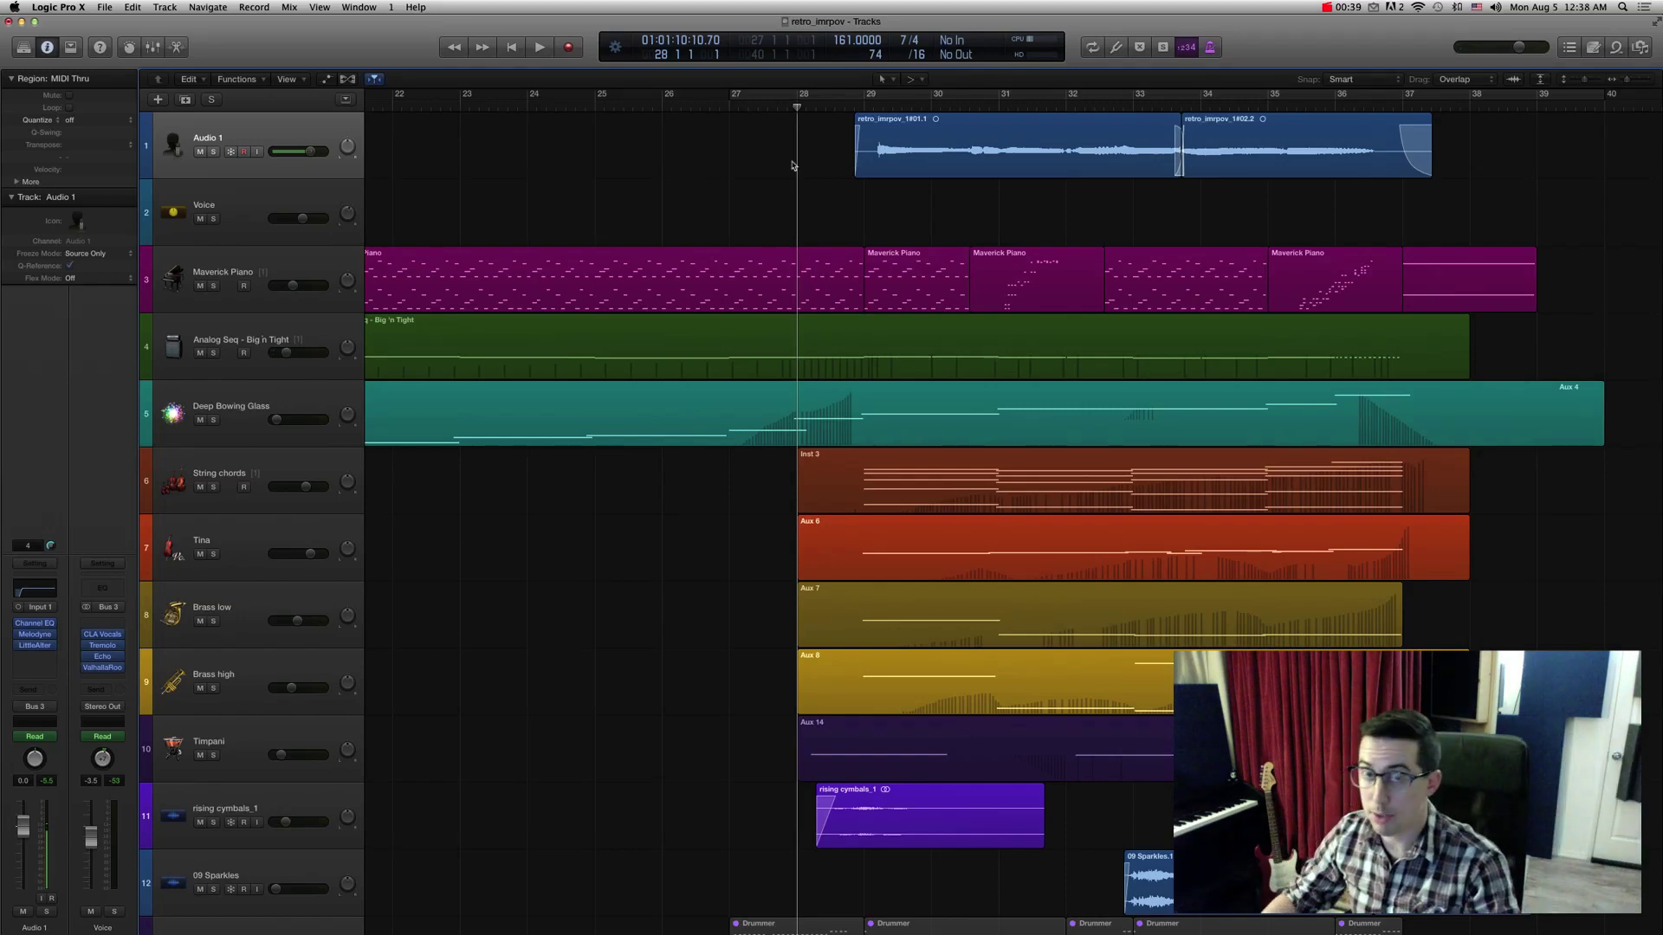
Solo the Audio 1 vocal track and audition it from just before bar 29.
click(213, 152)
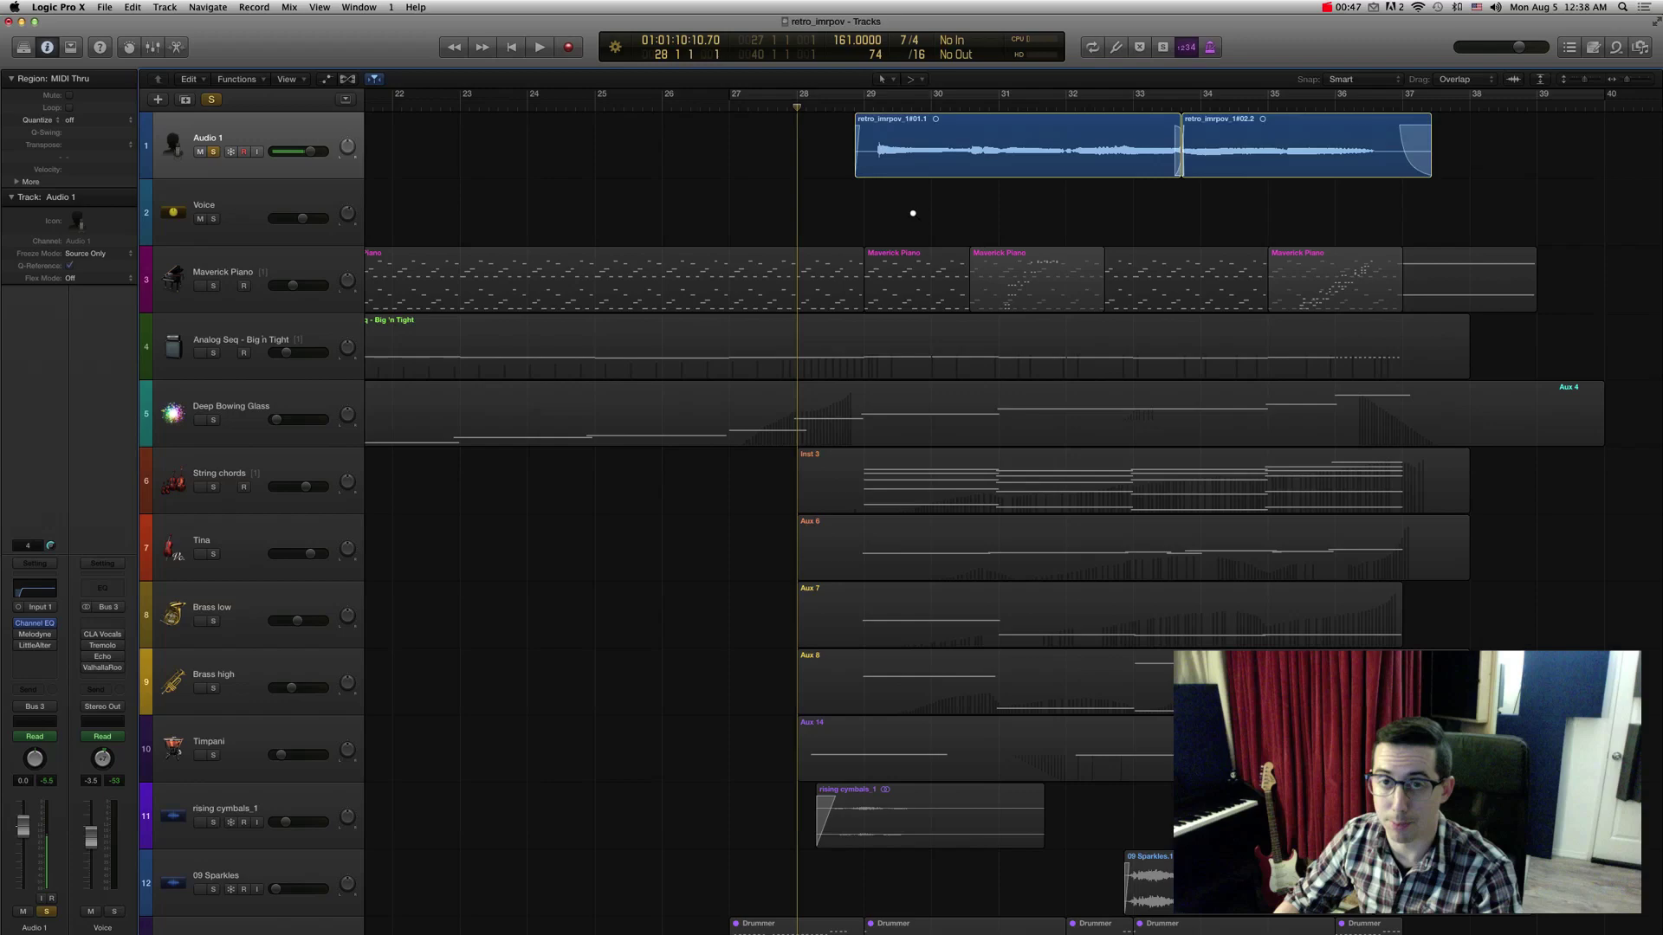
scroll(913, 213, up, 3)
click(797, 105)
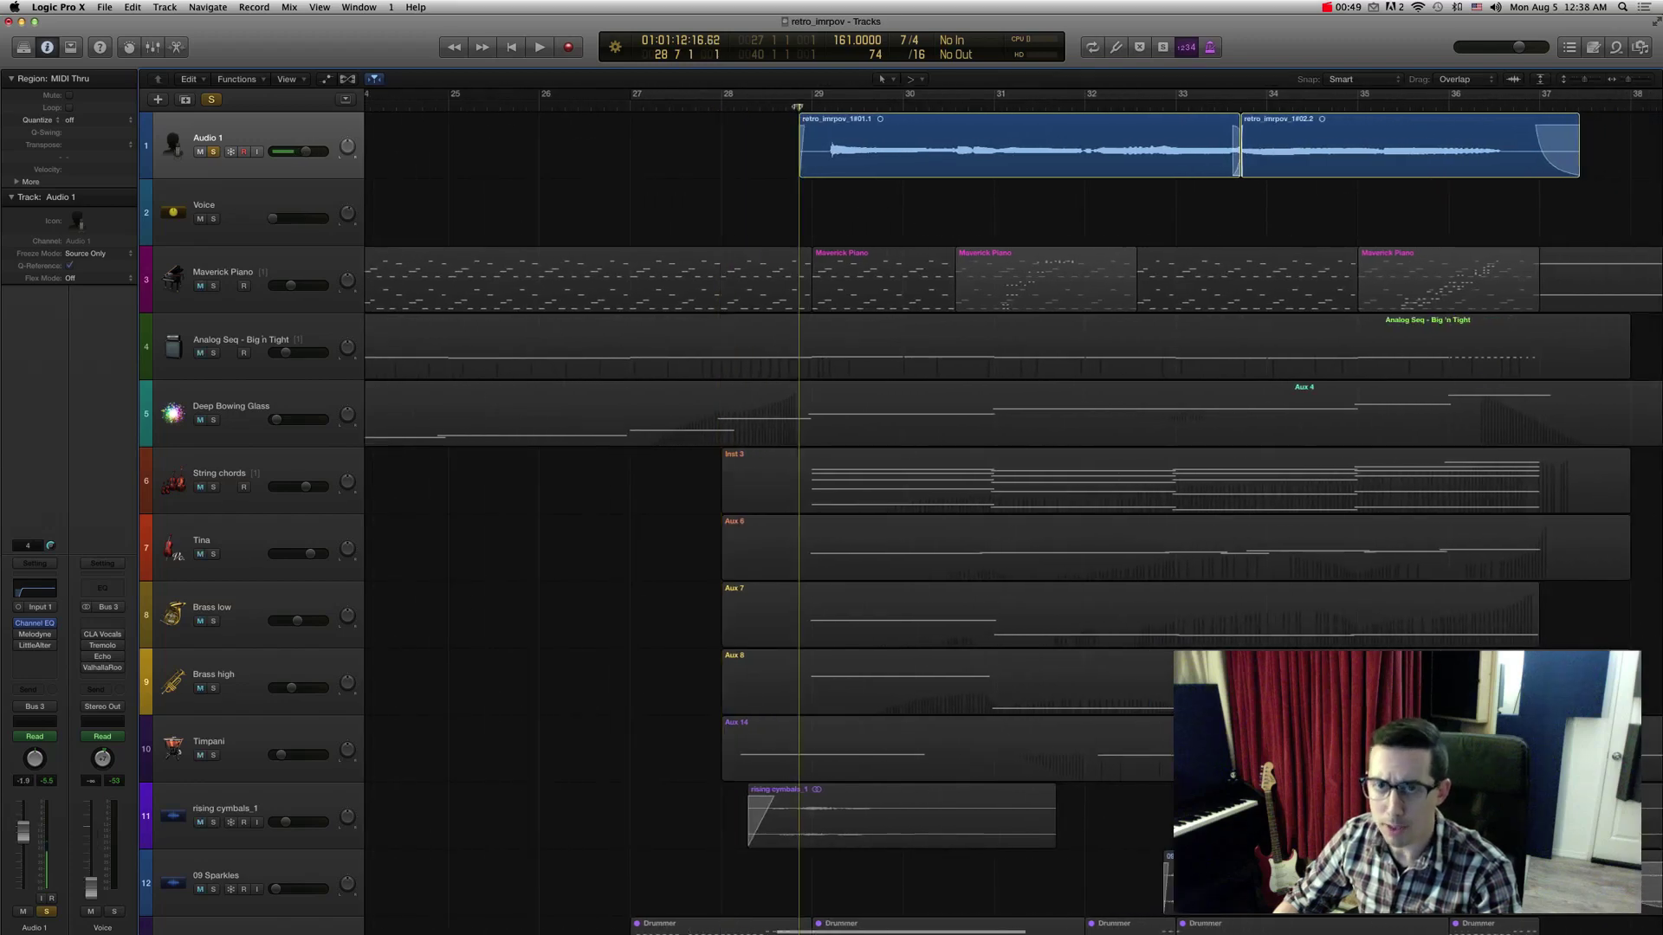
key(space)
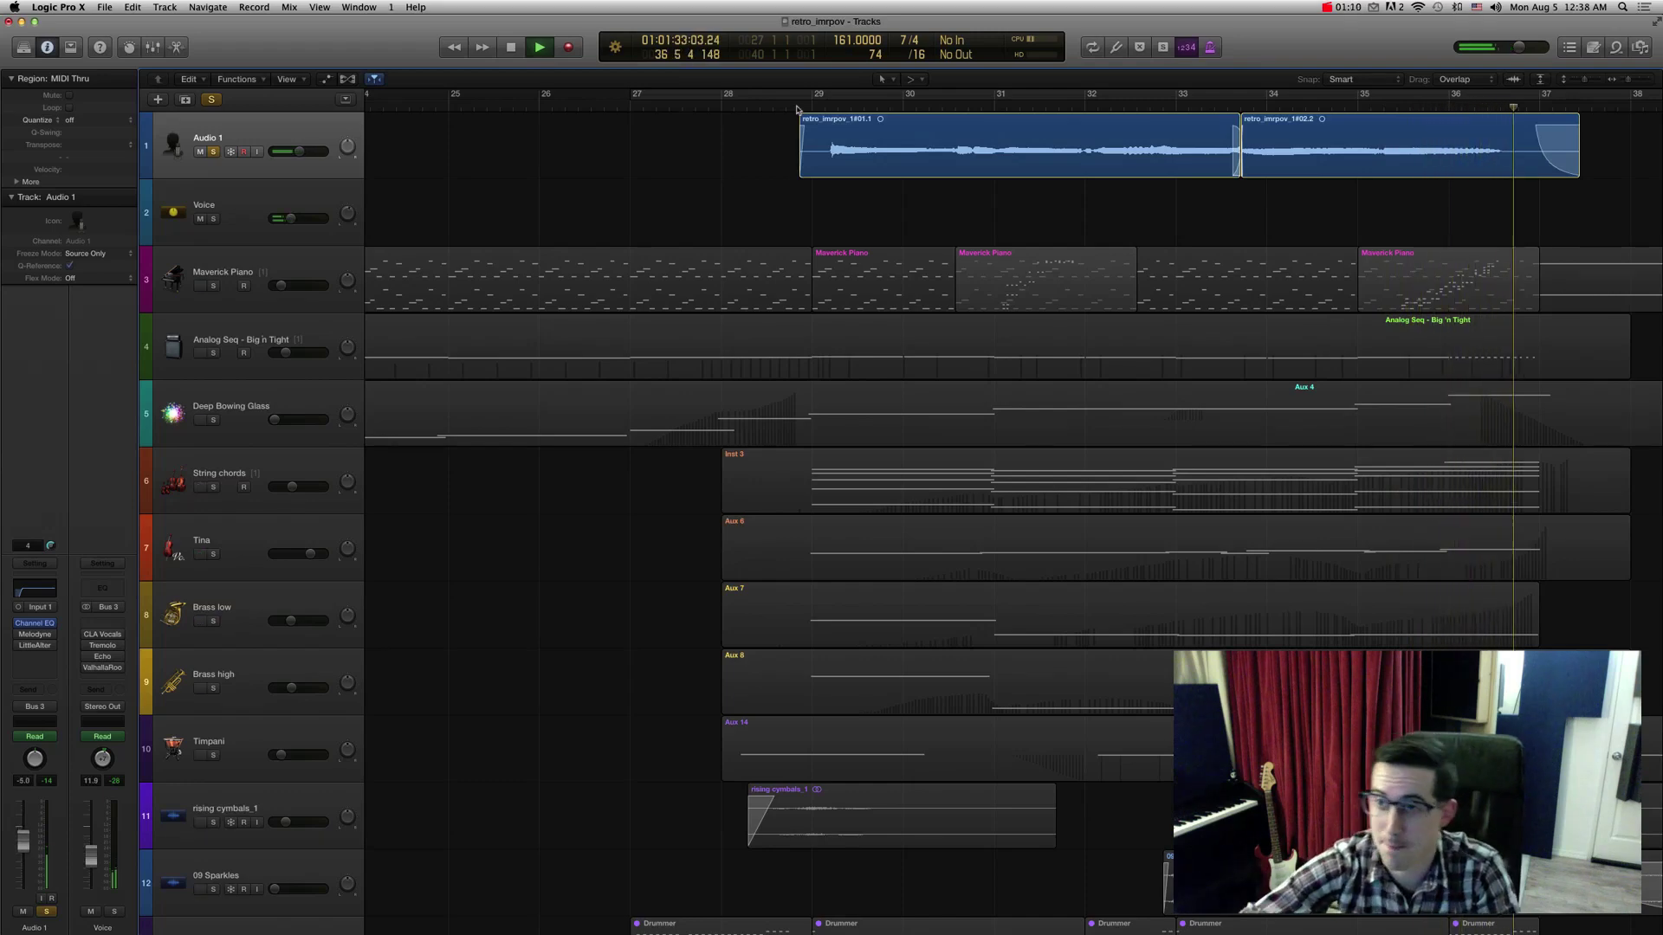
key(space)
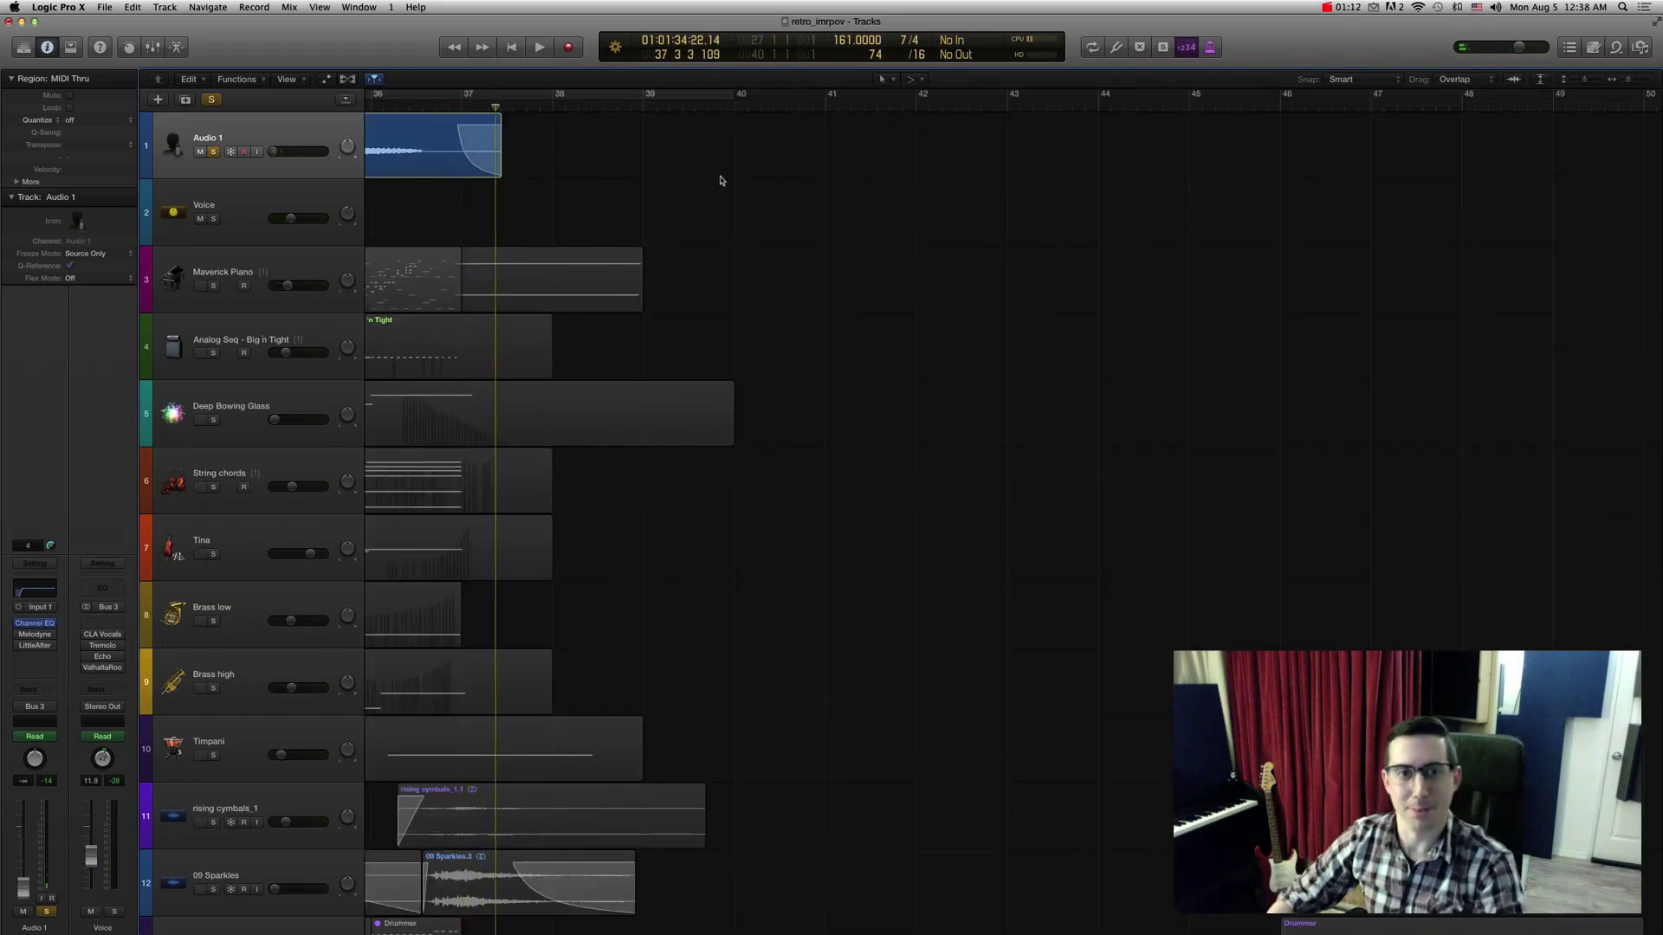
Scroll back and park the playhead slightly before bar 29.
scroll(727, 169, left, 10)
scroll(736, 166, left, 5)
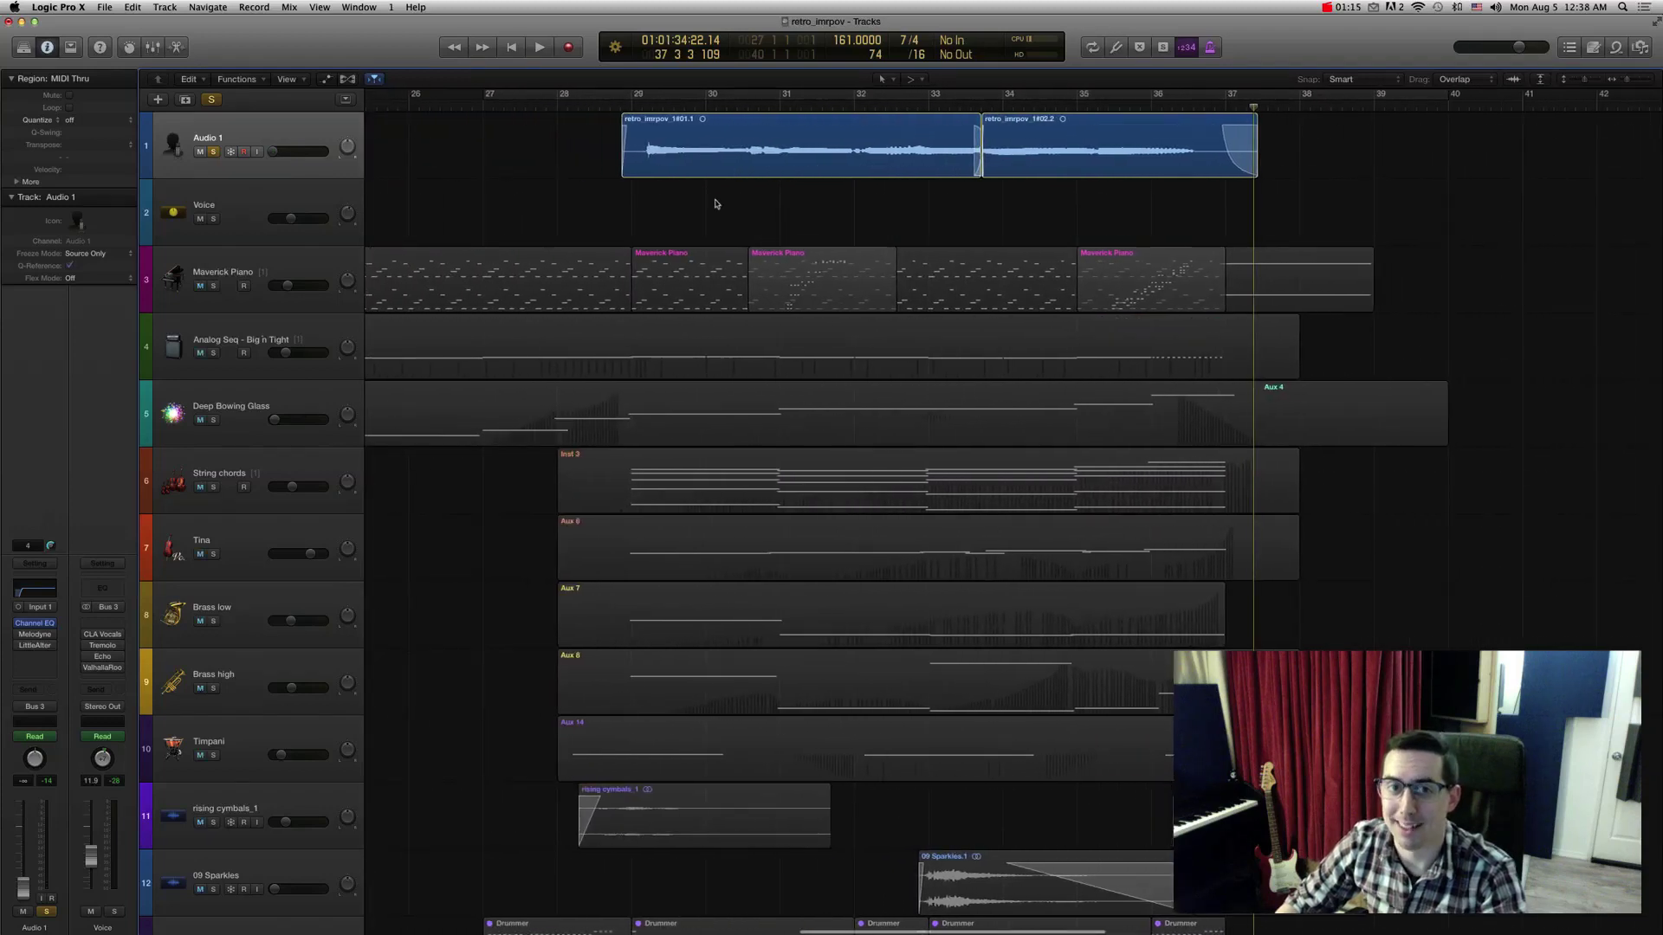
click(622, 108)
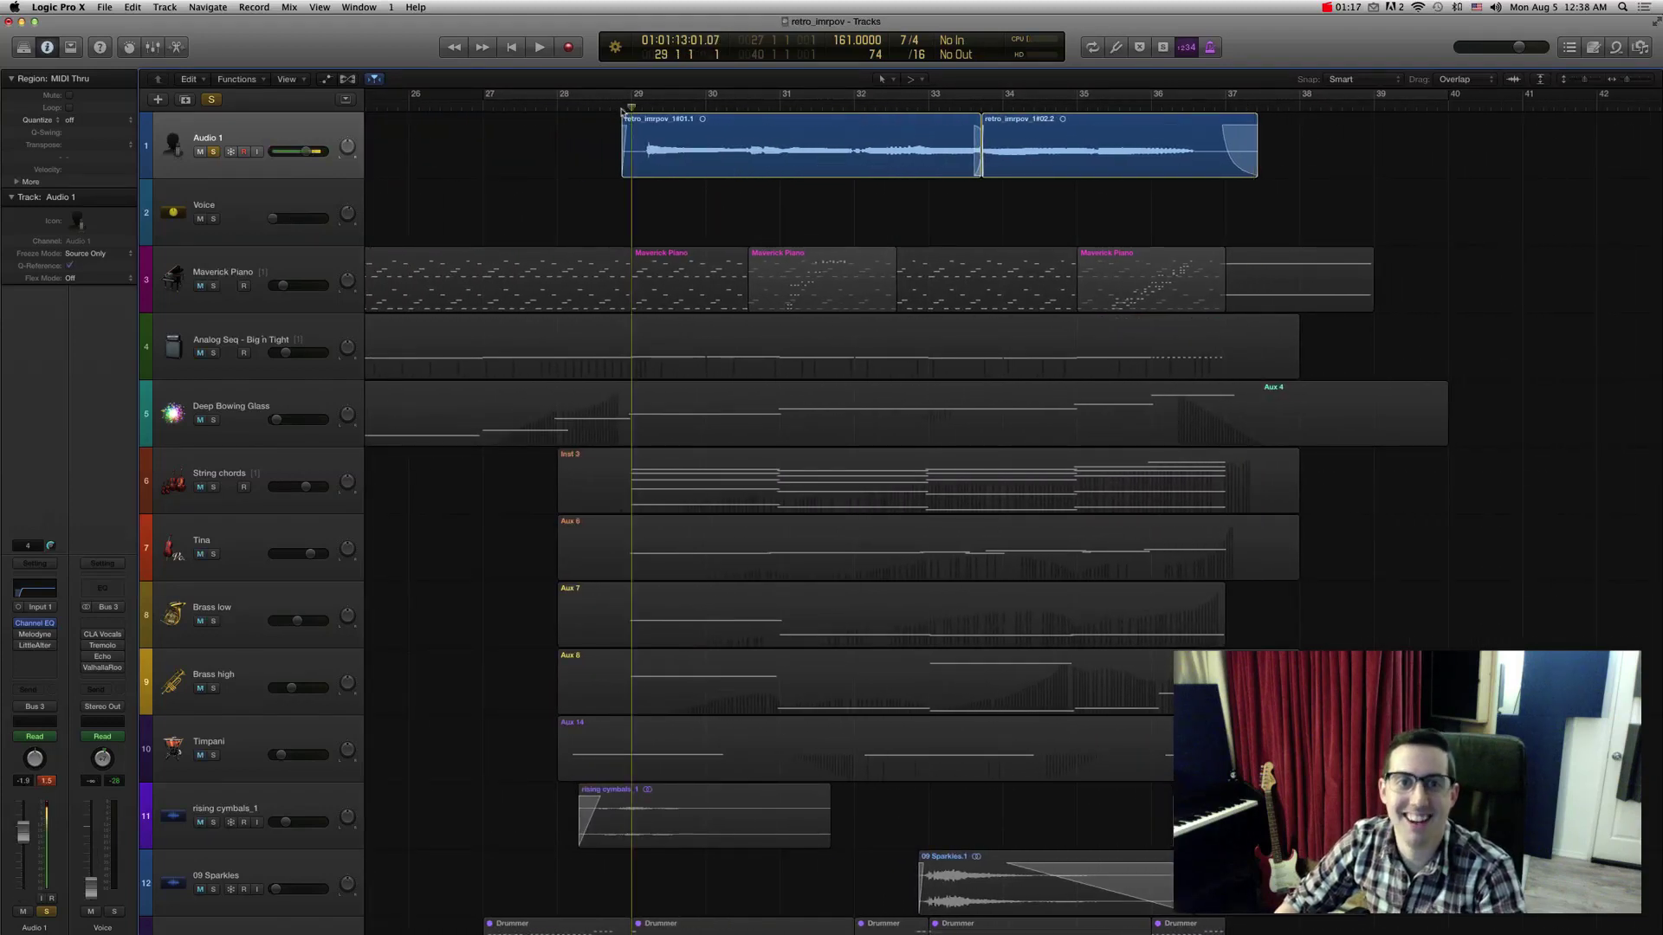
click(620, 108)
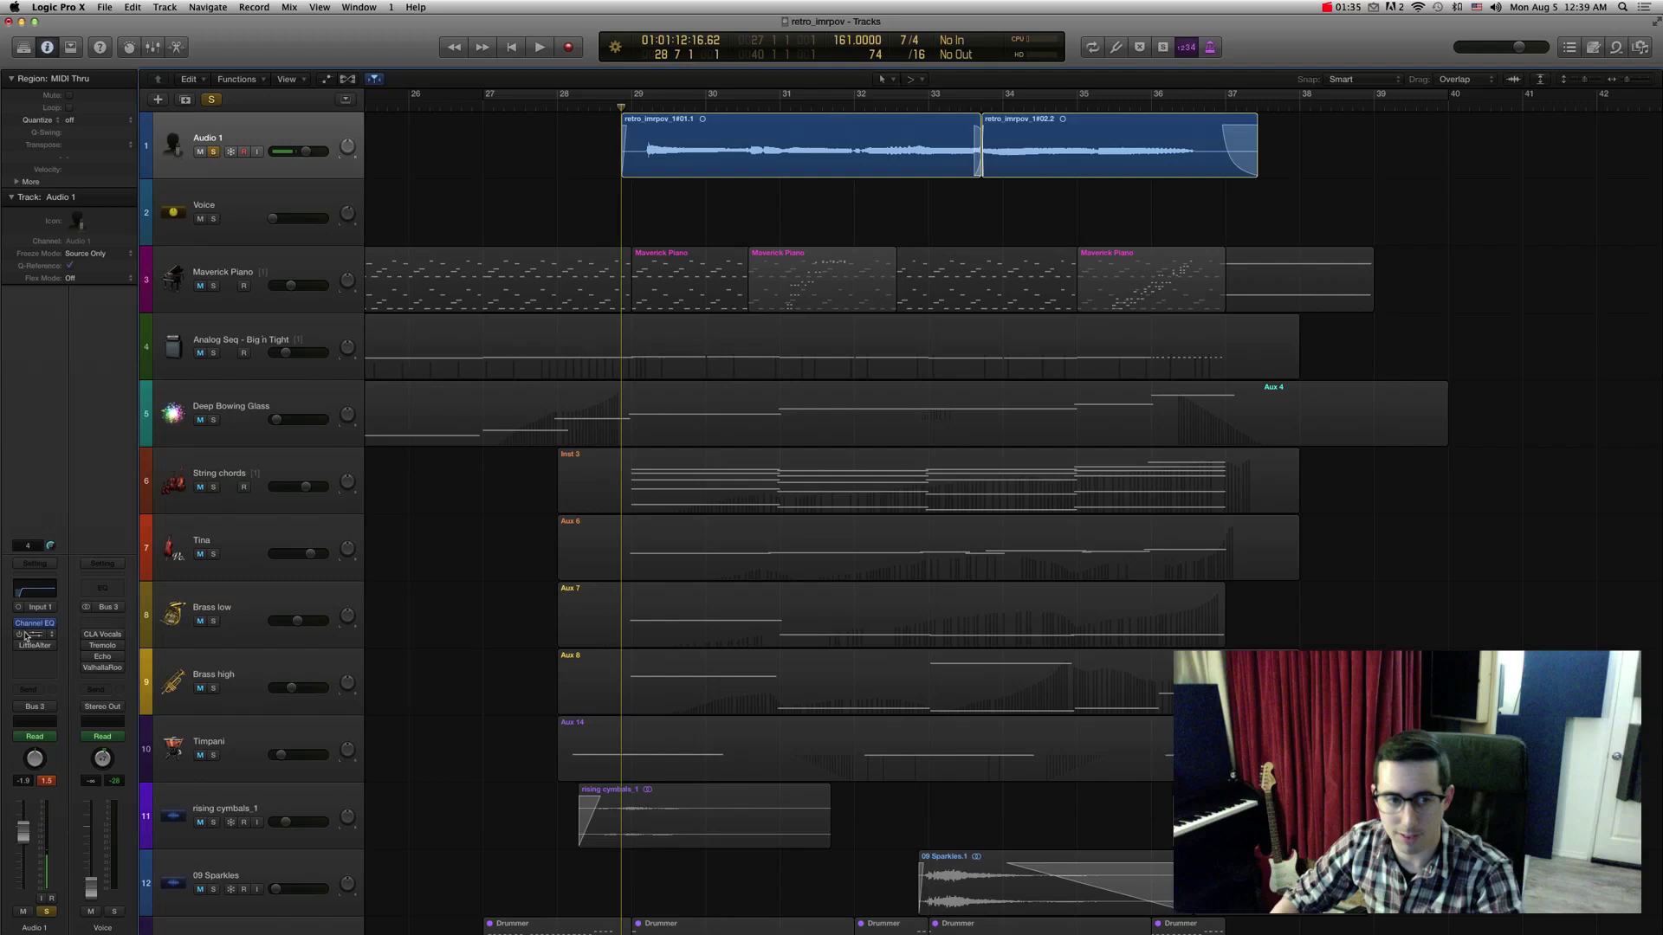
Open Melodyne on the Audio 1 vocal and play the notes from bar 29.
click(34, 635)
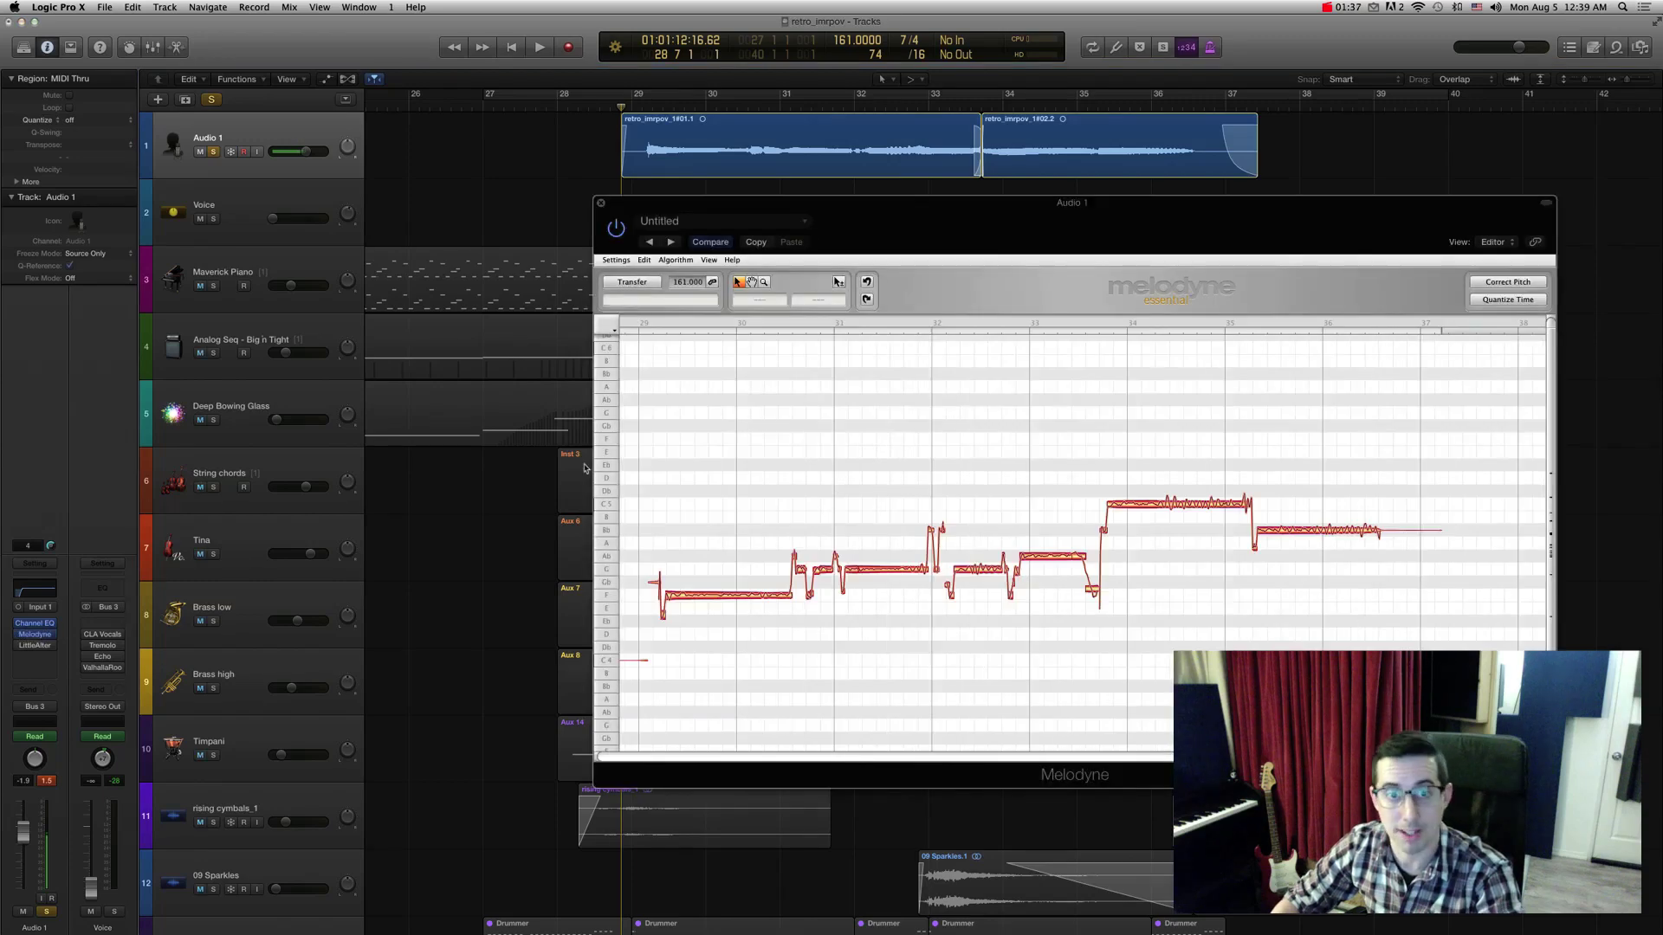
drag(985, 228, 915, 241)
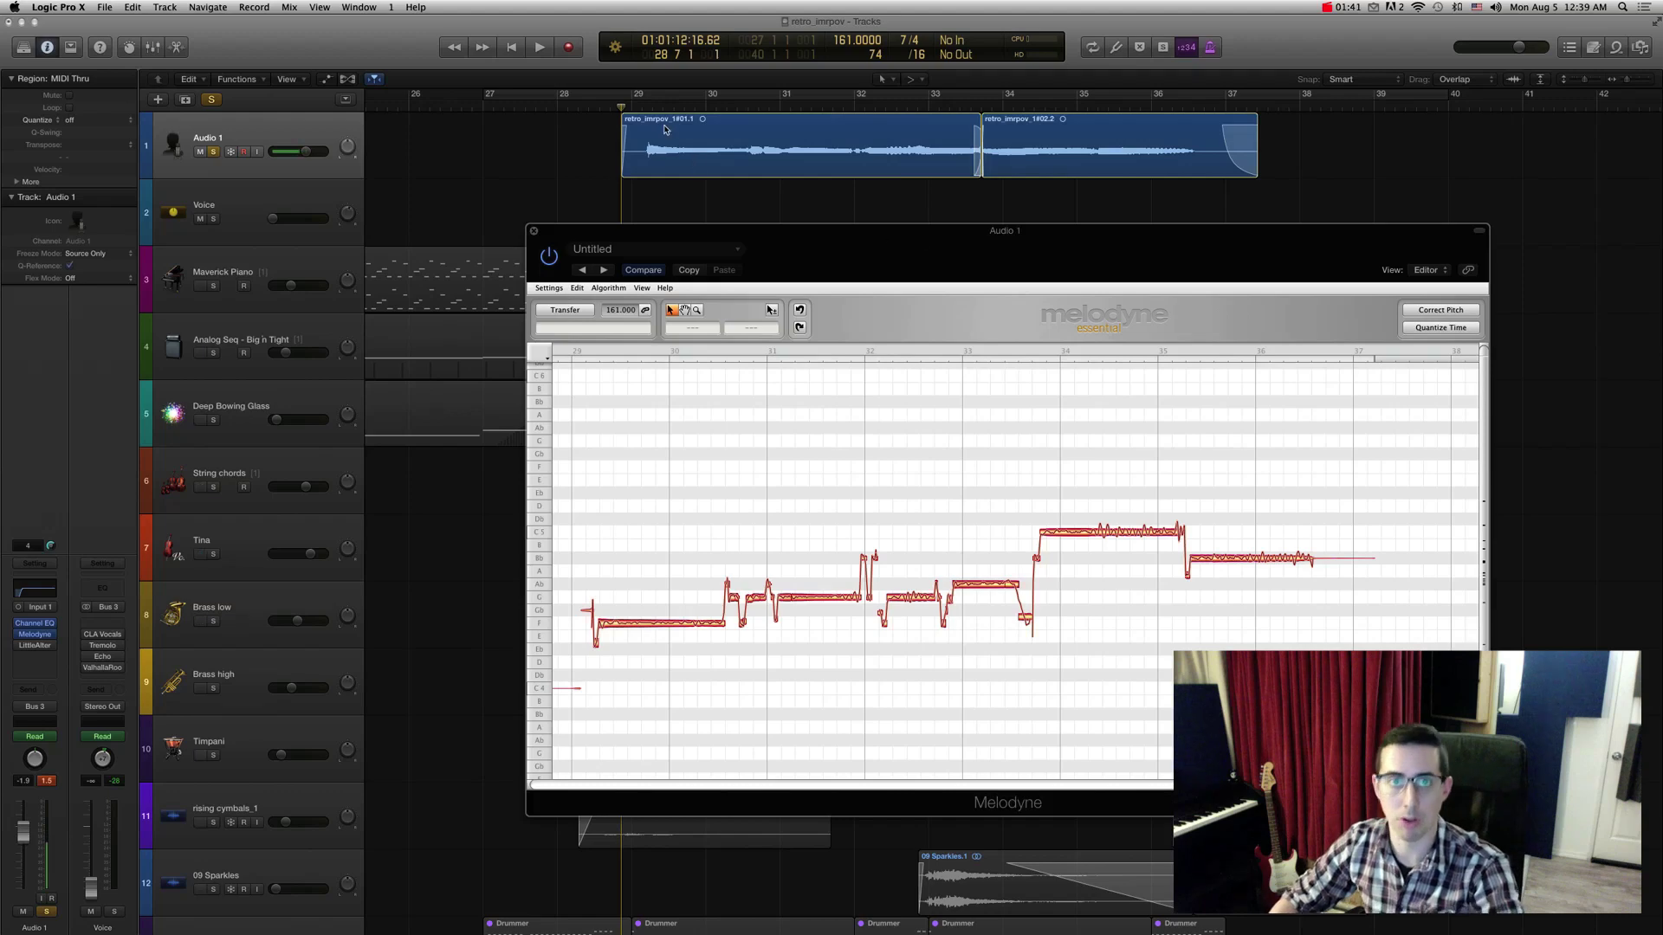
click(632, 107)
key(space)
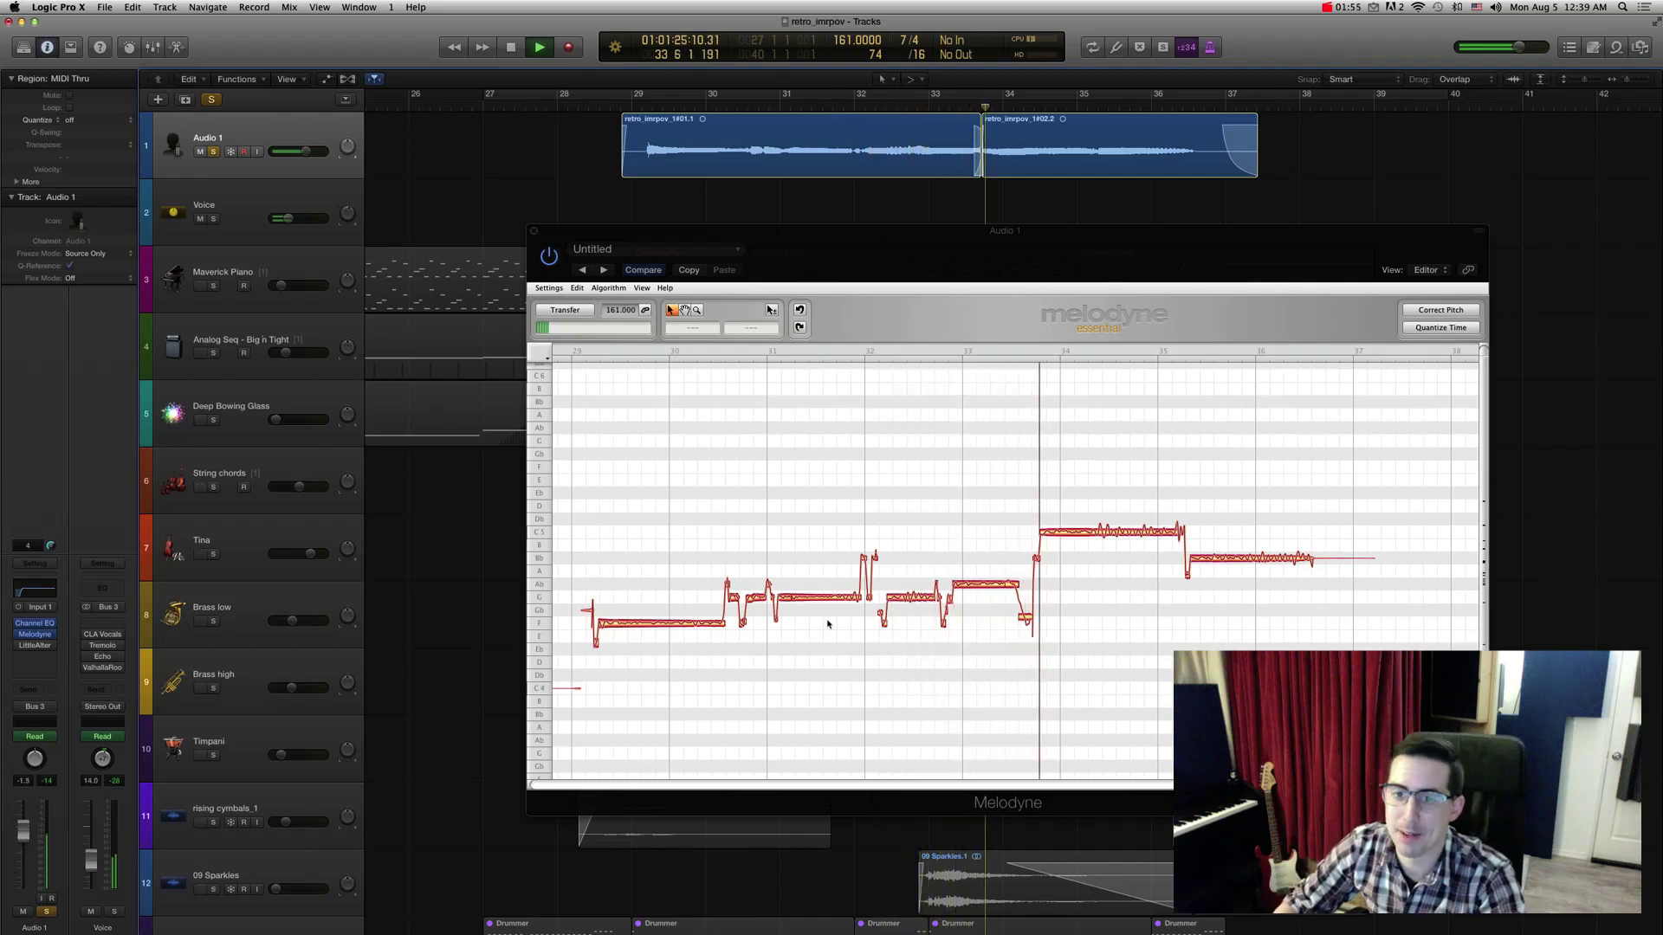
key(space)
Move three notes: G up to Bb, F up to Ab, Gb down to Eb.
click(811, 598)
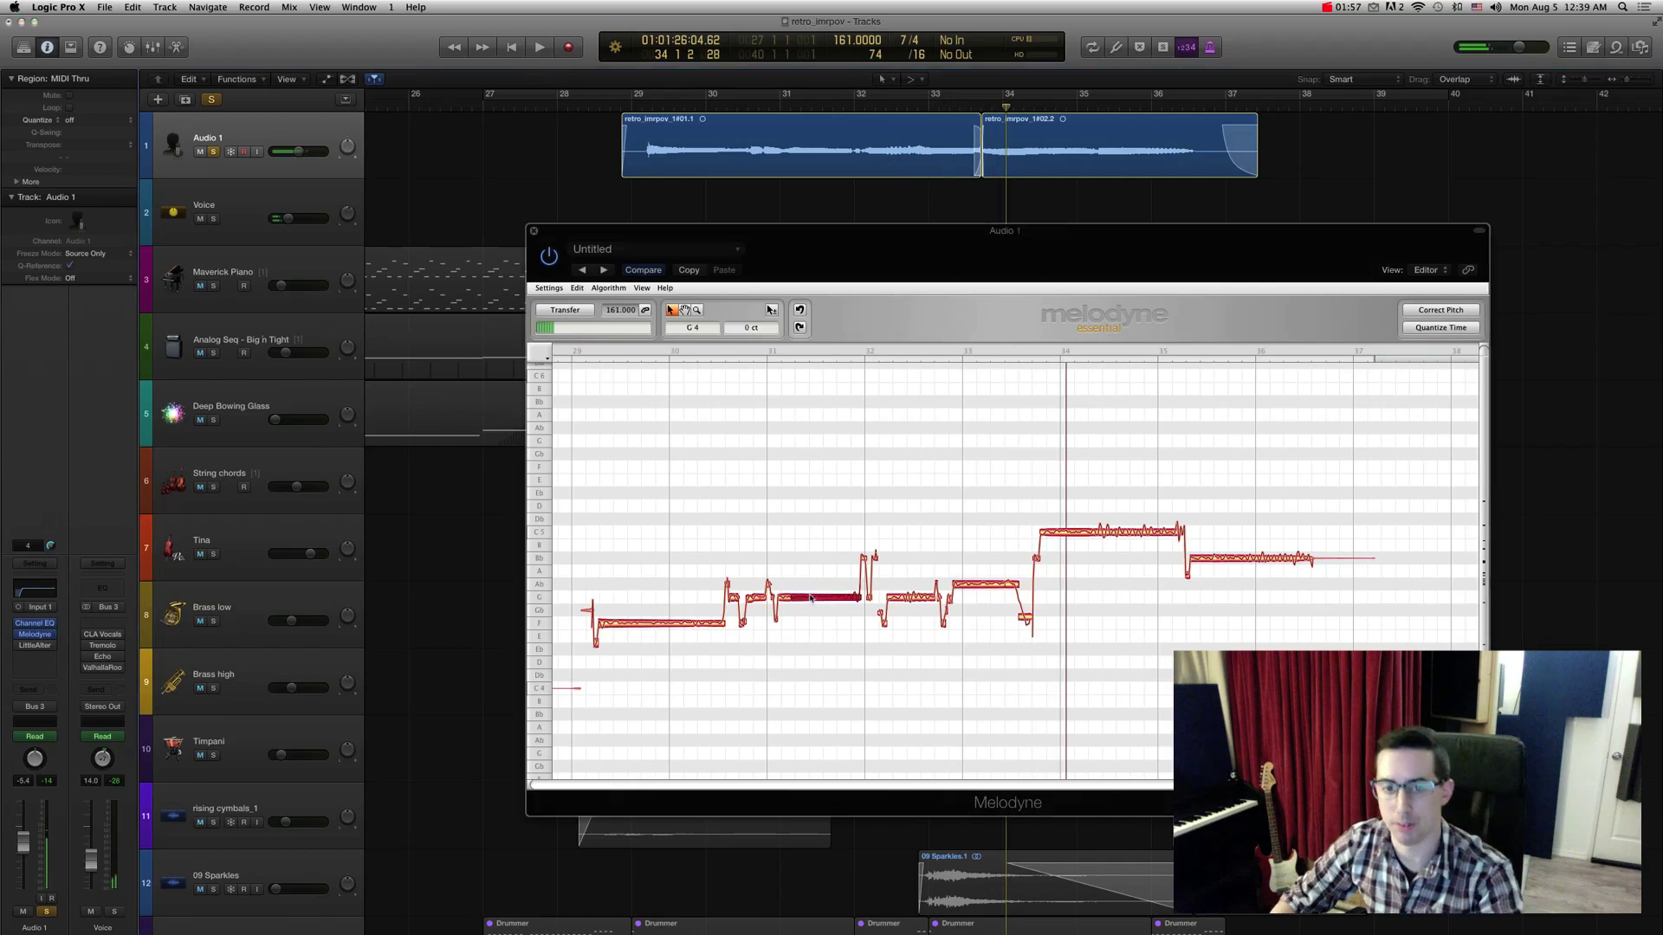
drag(813, 589, 812, 561)
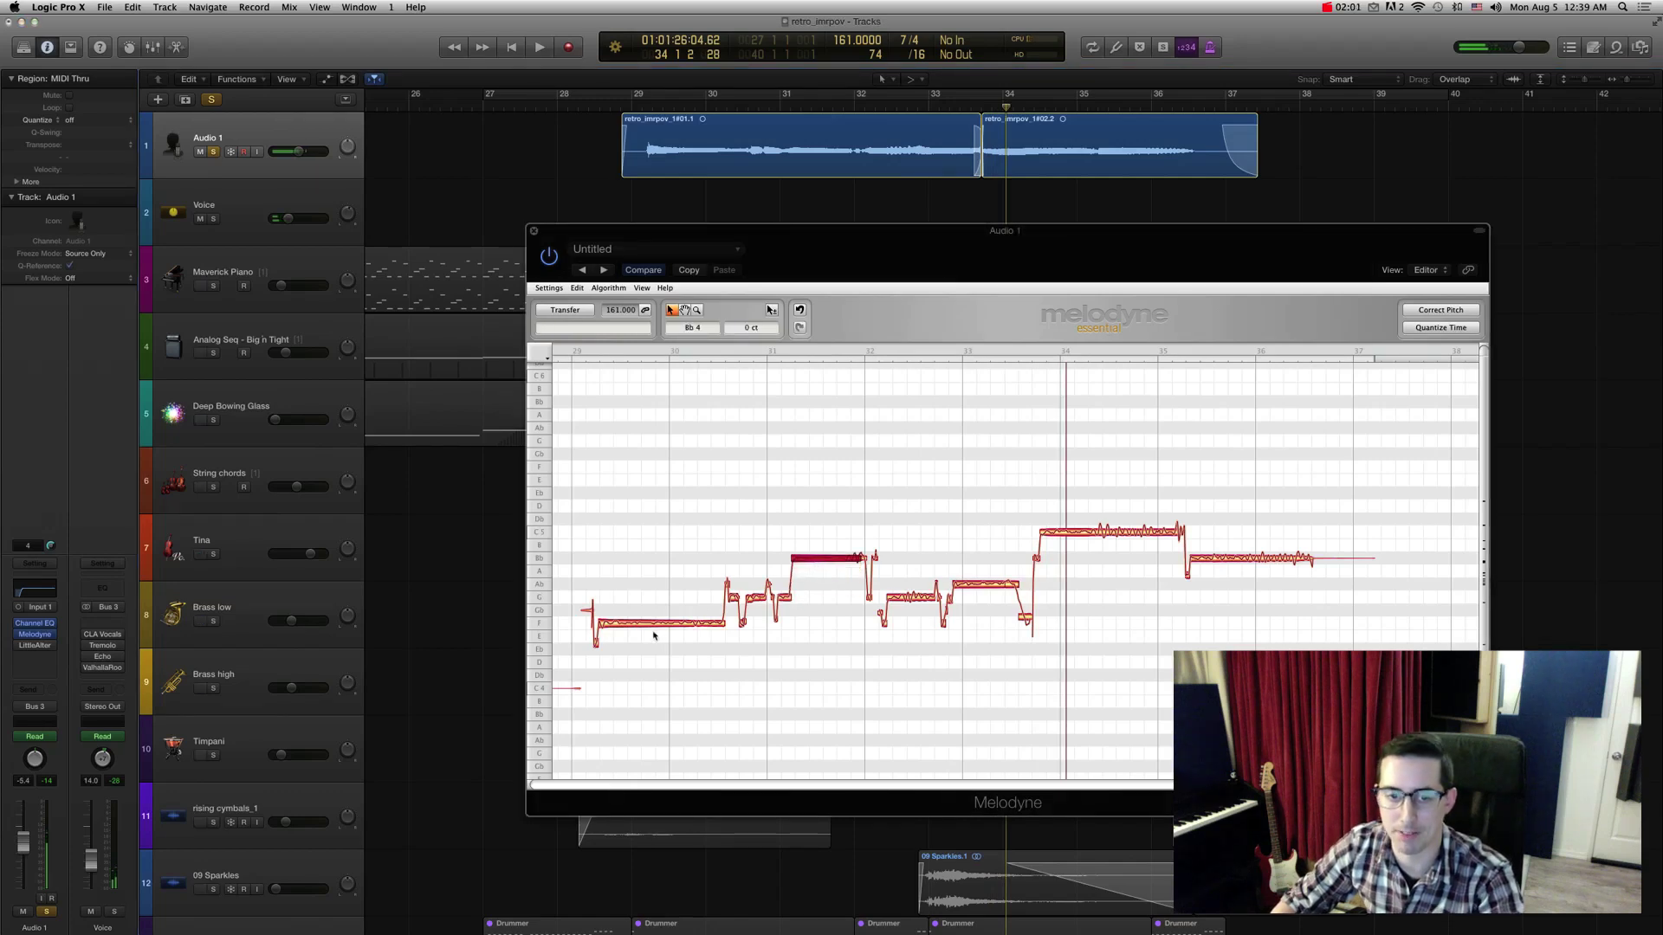
click(654, 636)
drag(654, 635, 658, 577)
click(906, 606)
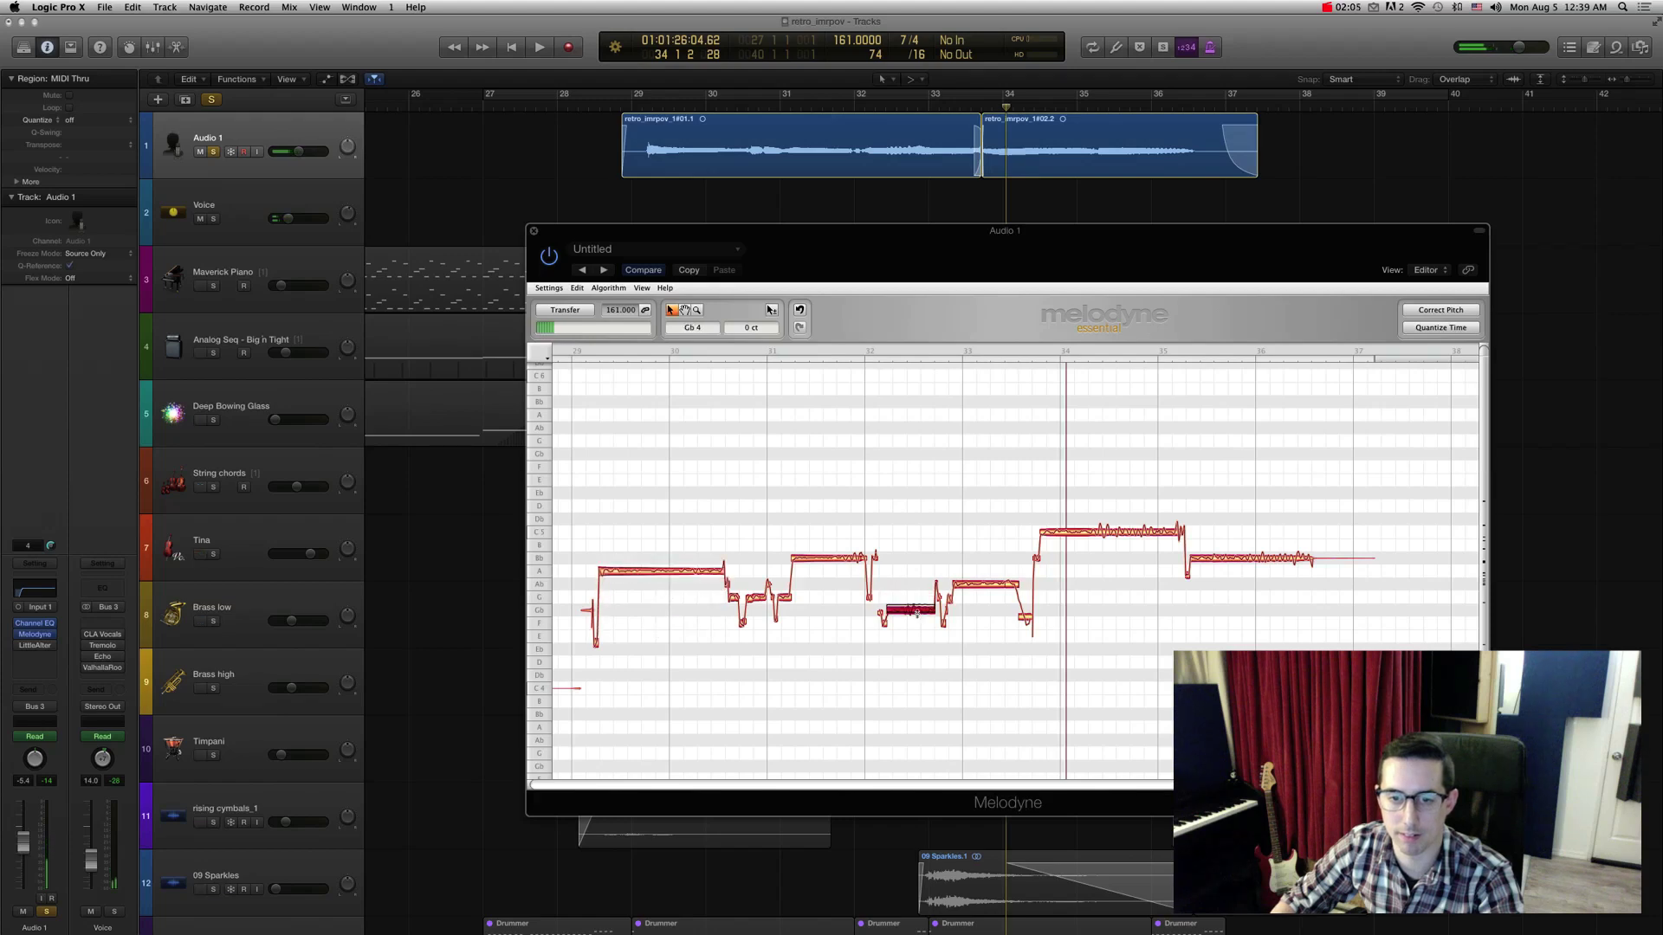
drag(906, 606, 906, 658)
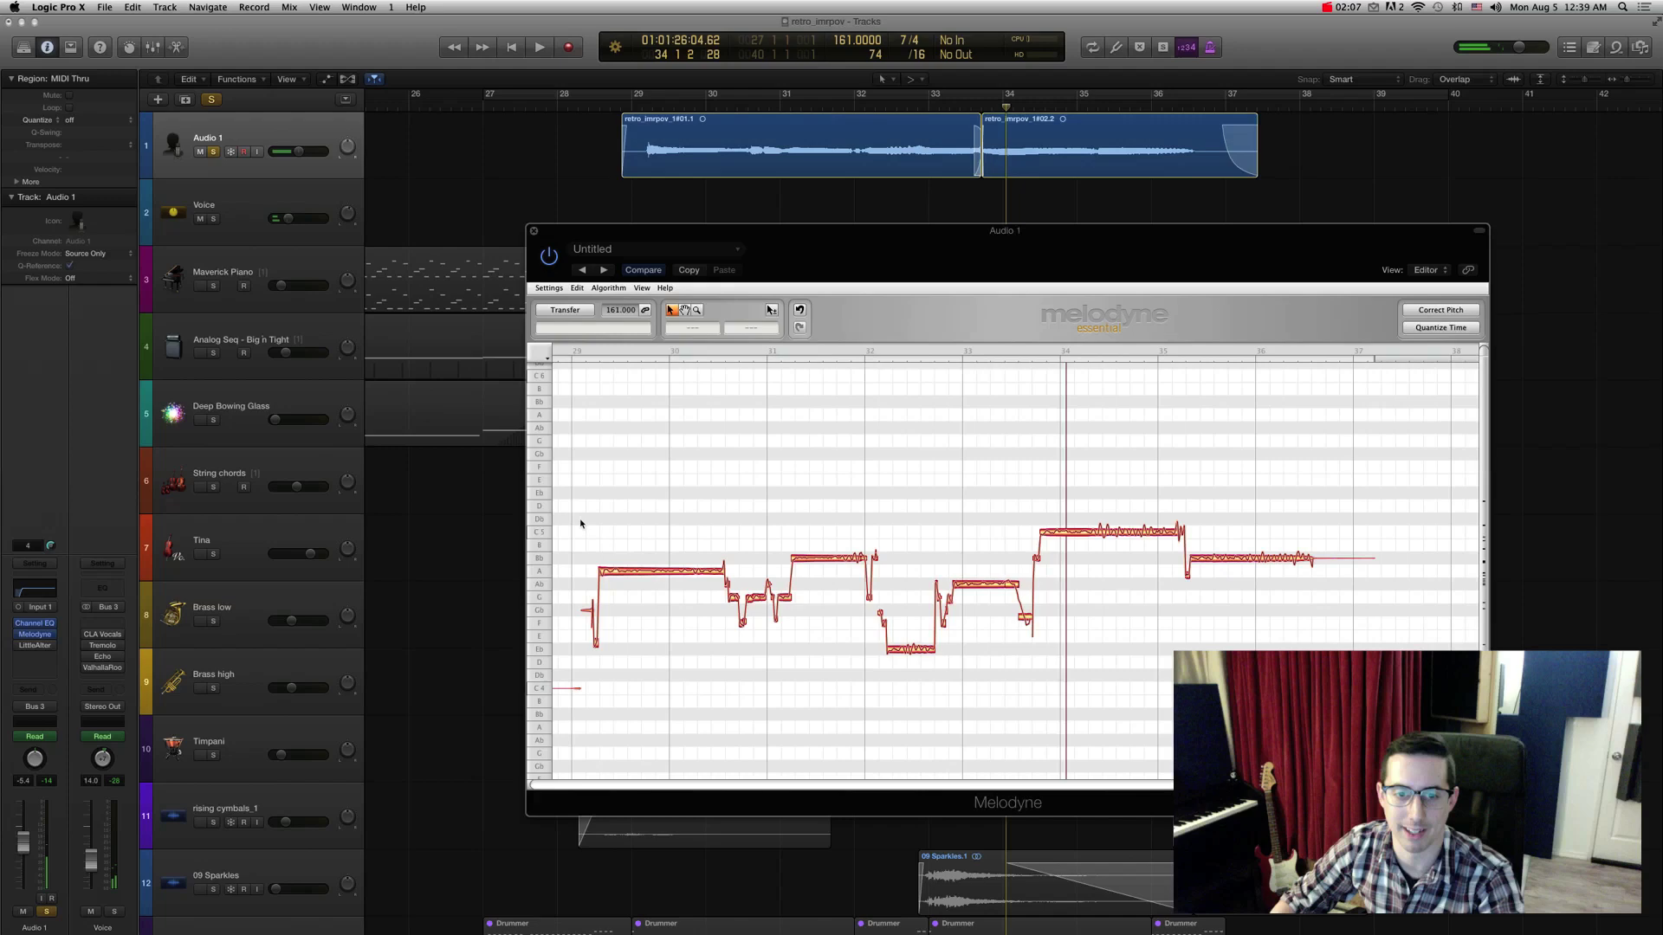
Play back the edited melody, then undo the three pitch changes.
key(space)
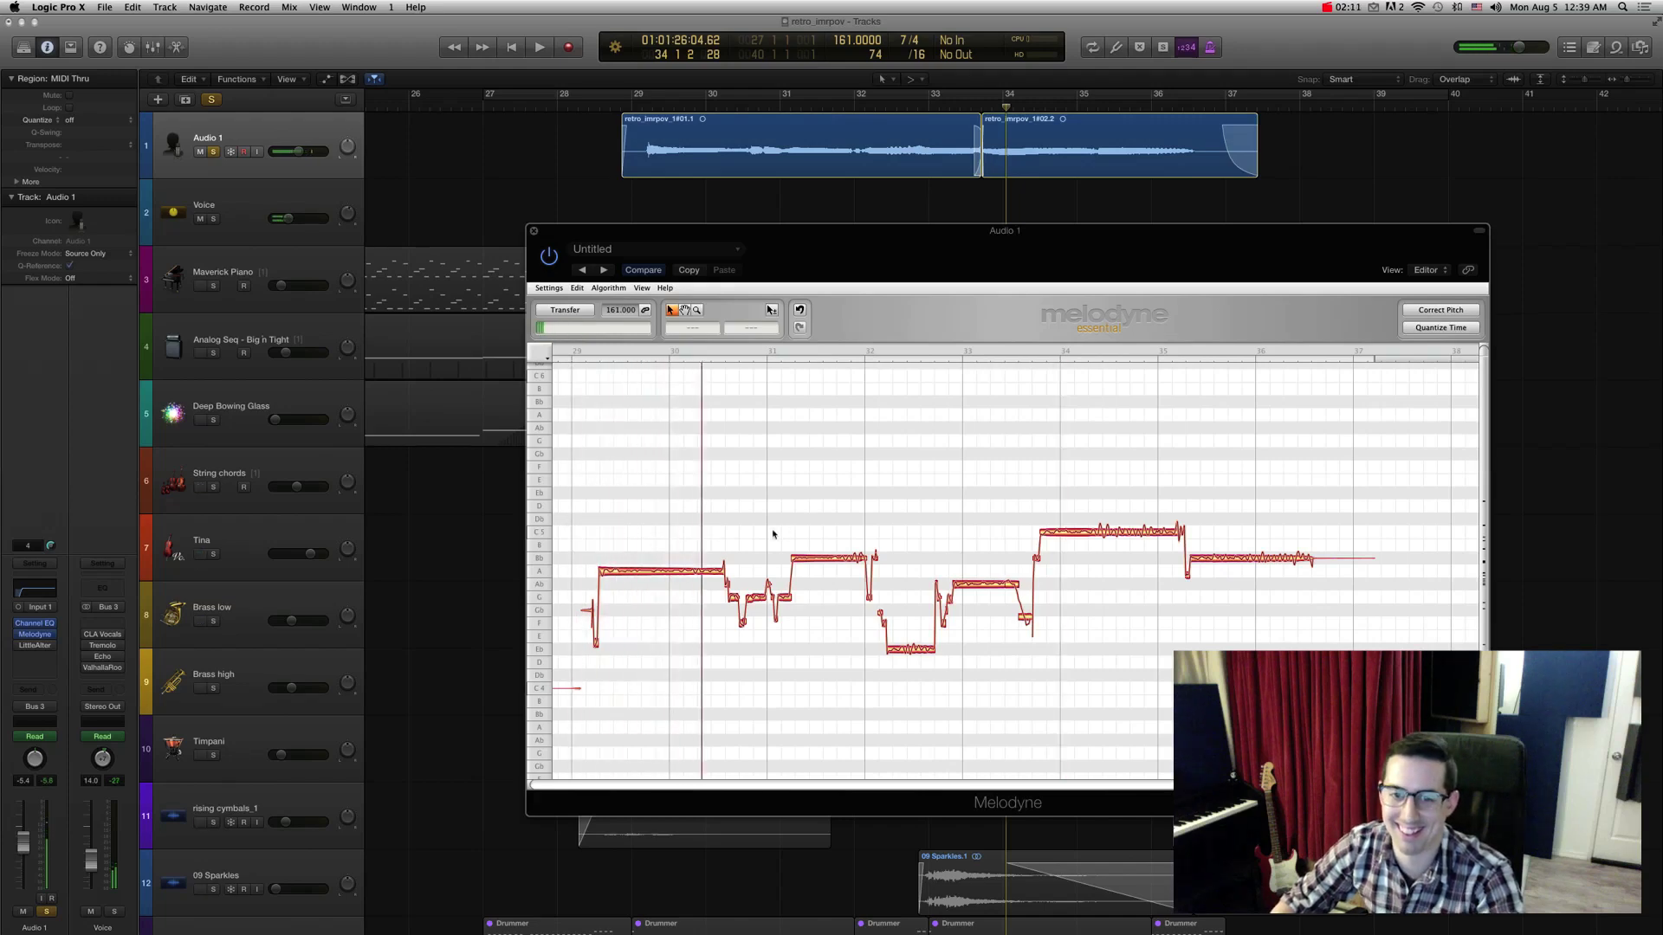
key(space)
key(space)
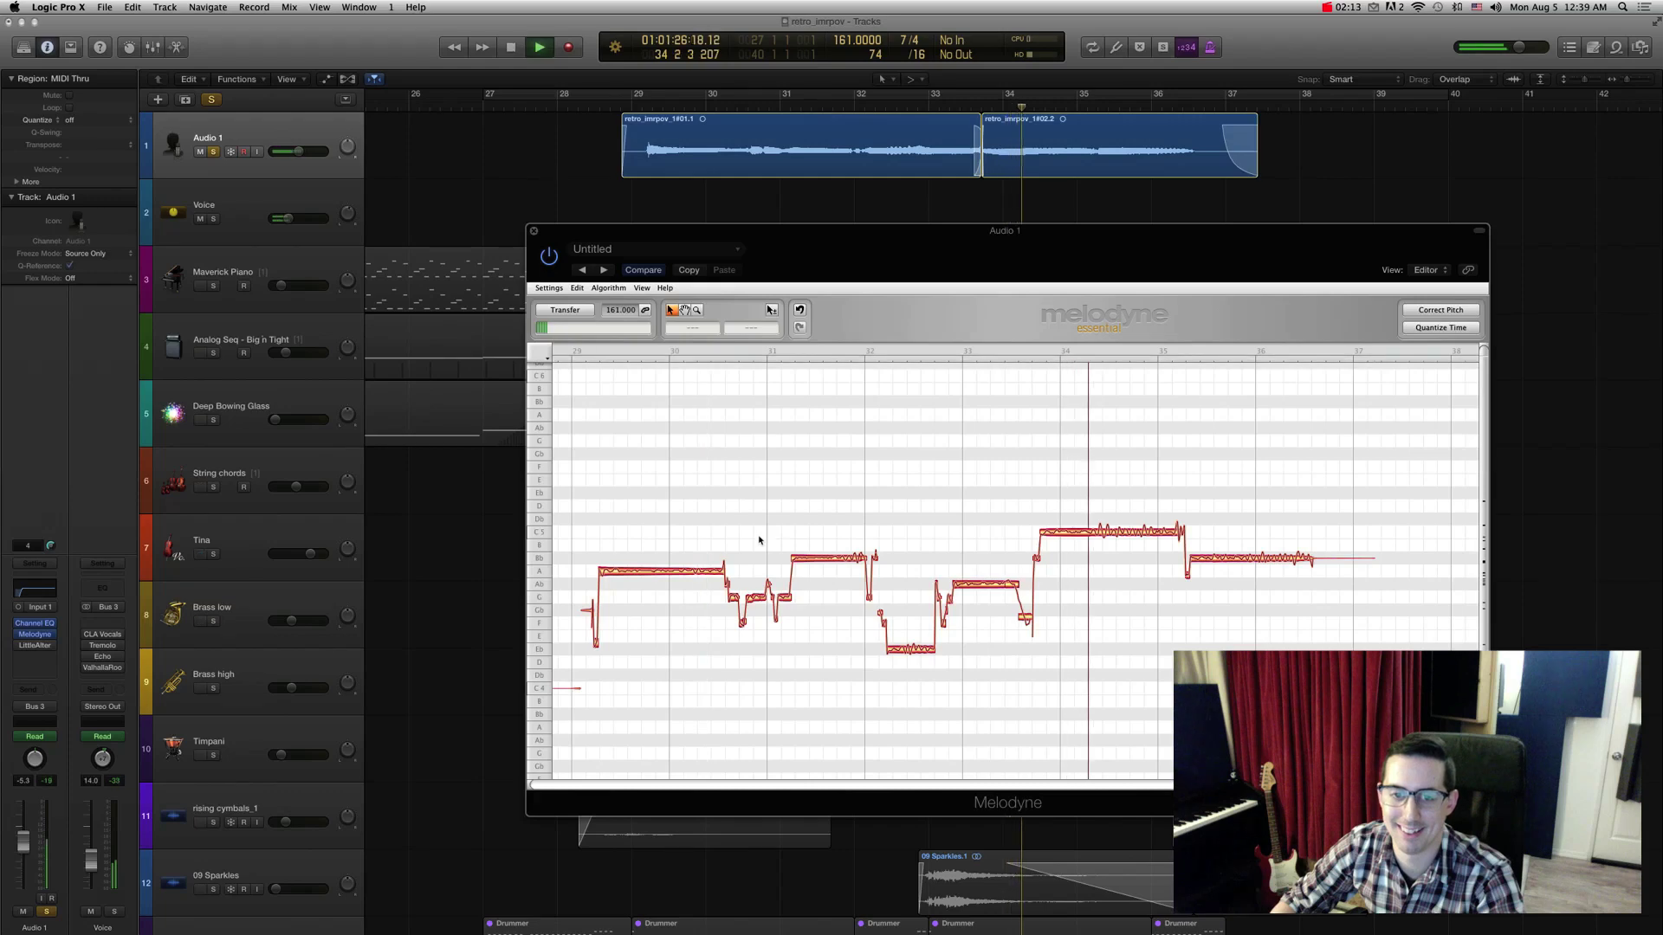
click(759, 540)
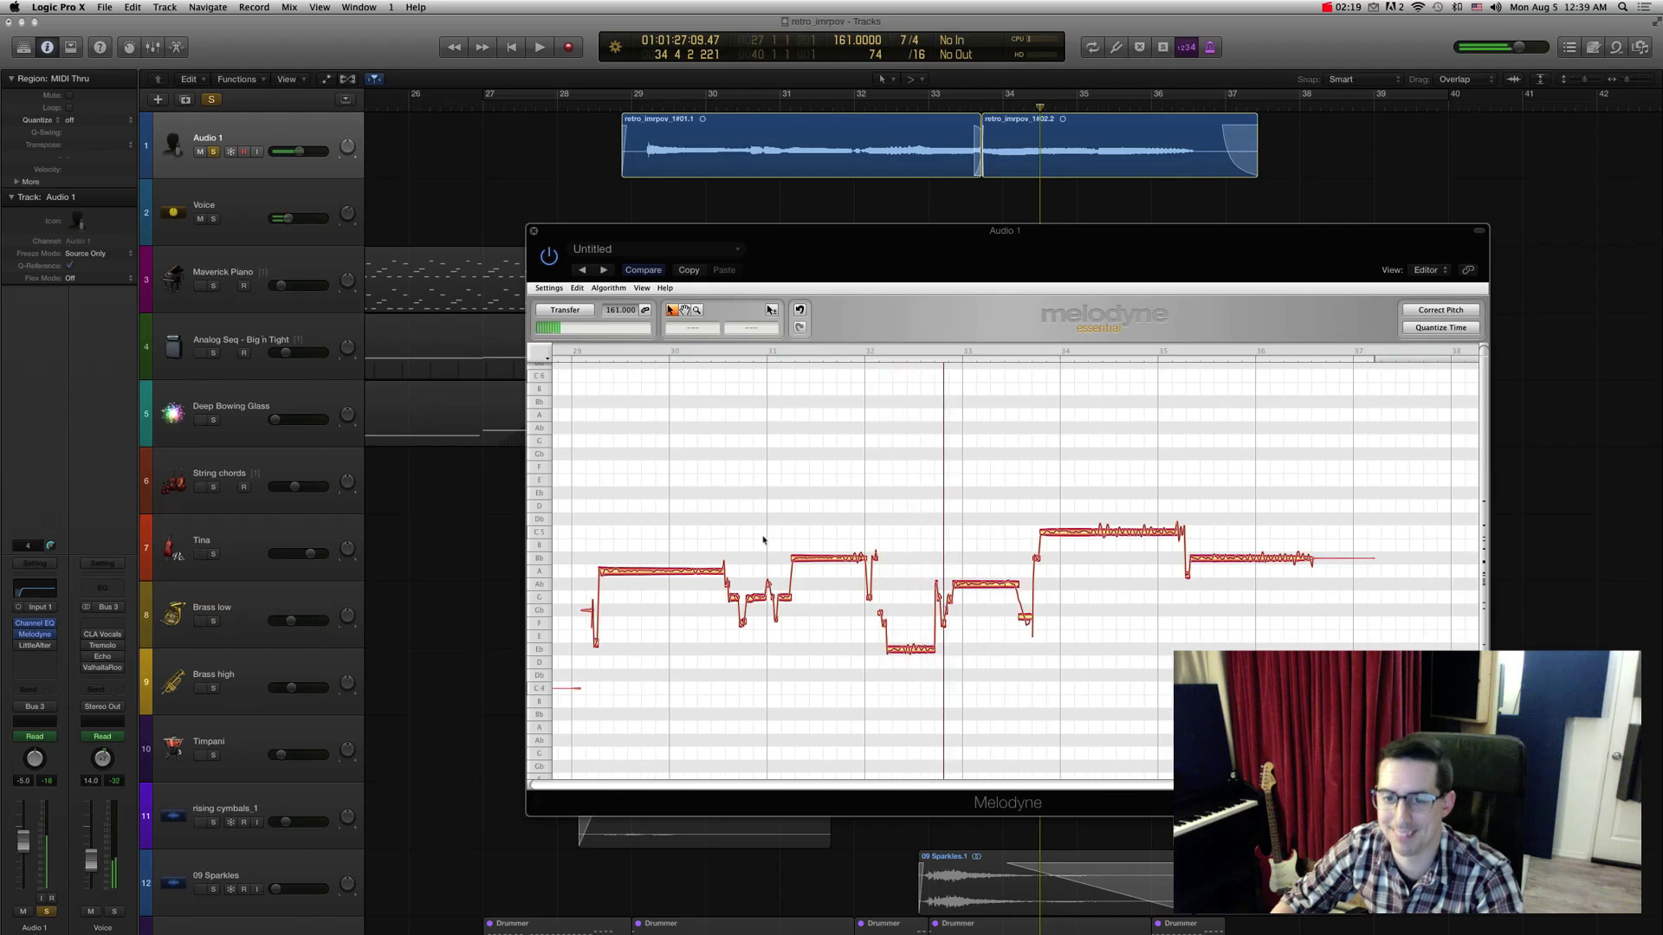
key(super+z)
key(super+z)
key(super+z)
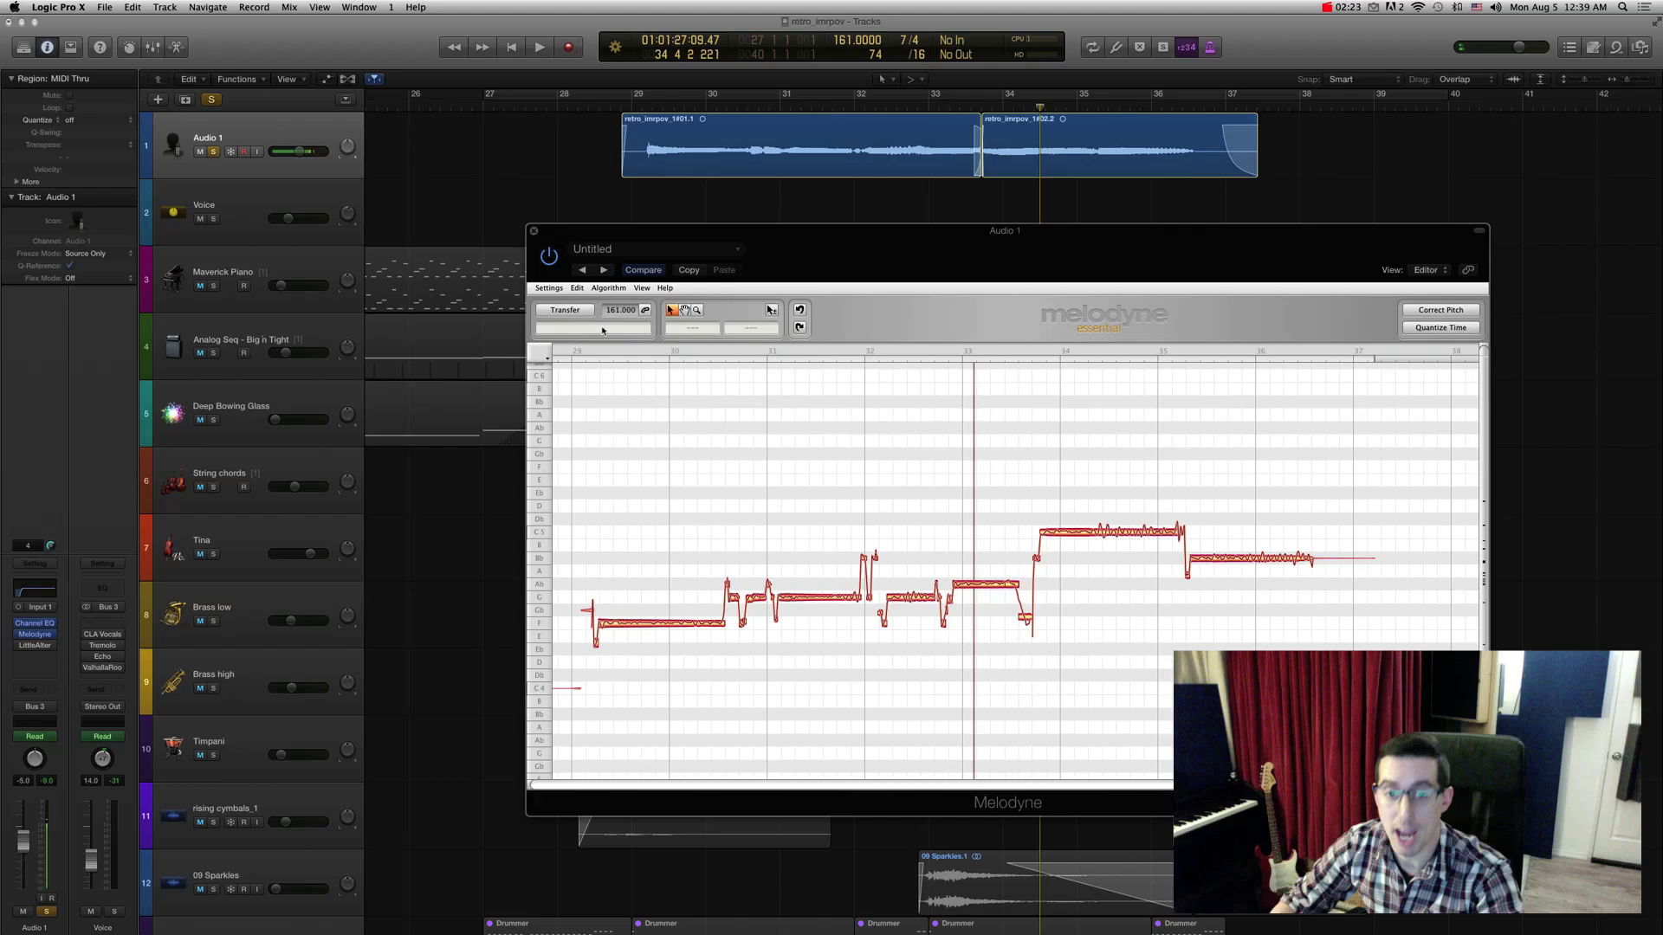
Close Melodyne, open Little AlterBoy on Audio 1 and move its window up and left.
click(535, 232)
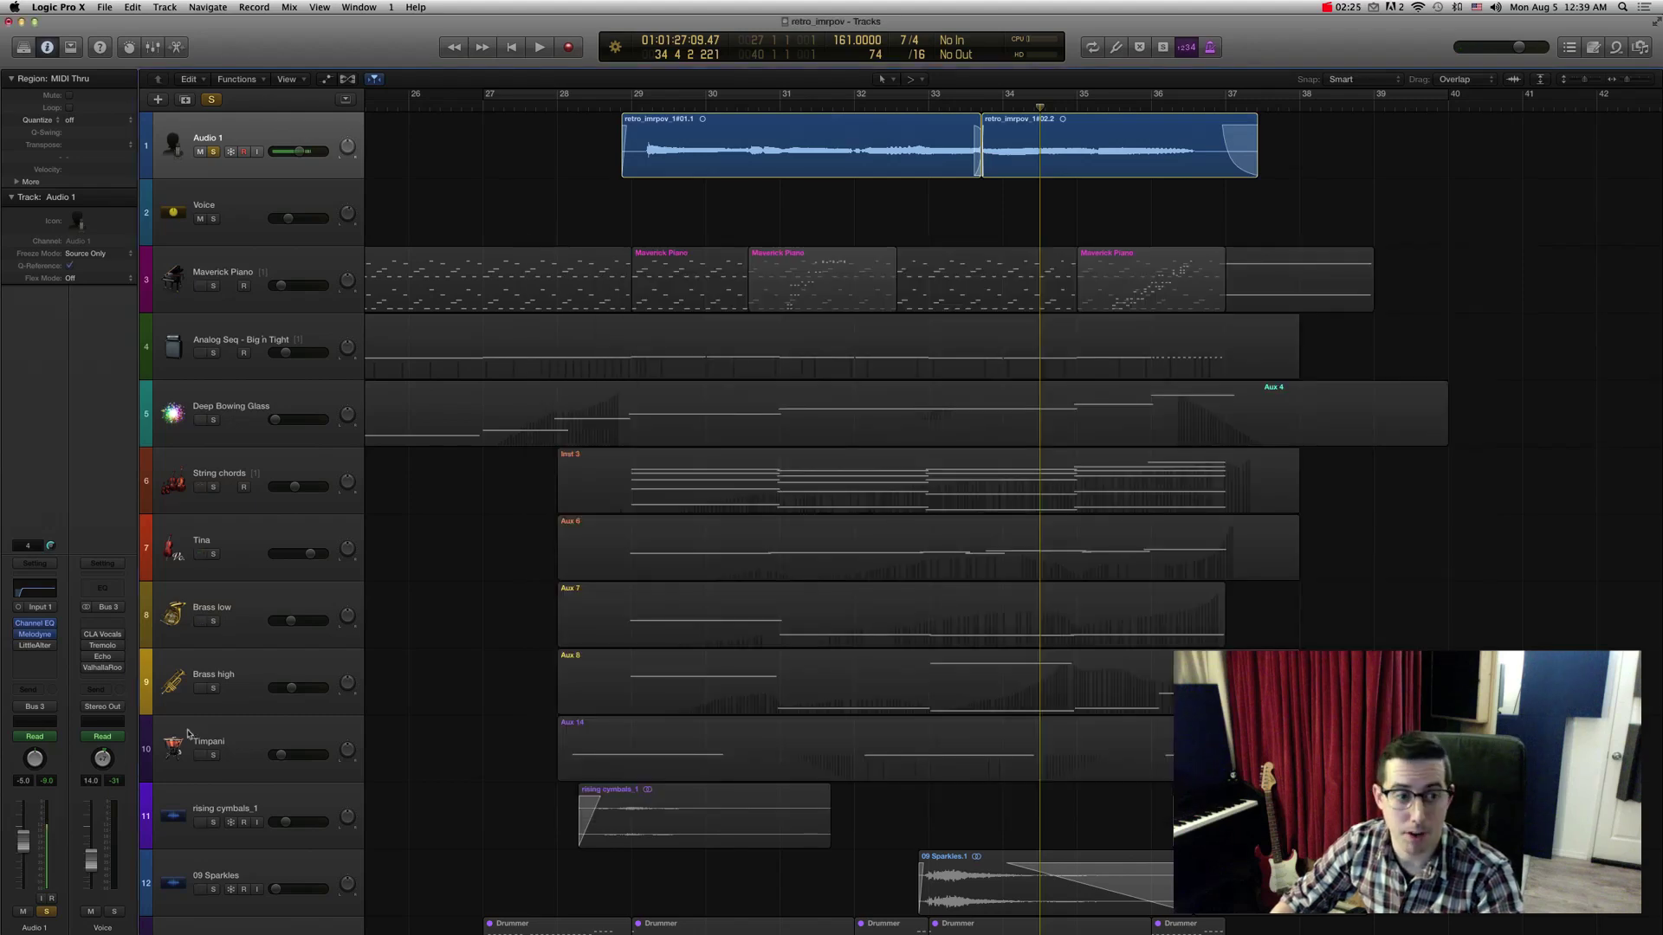
click(34, 646)
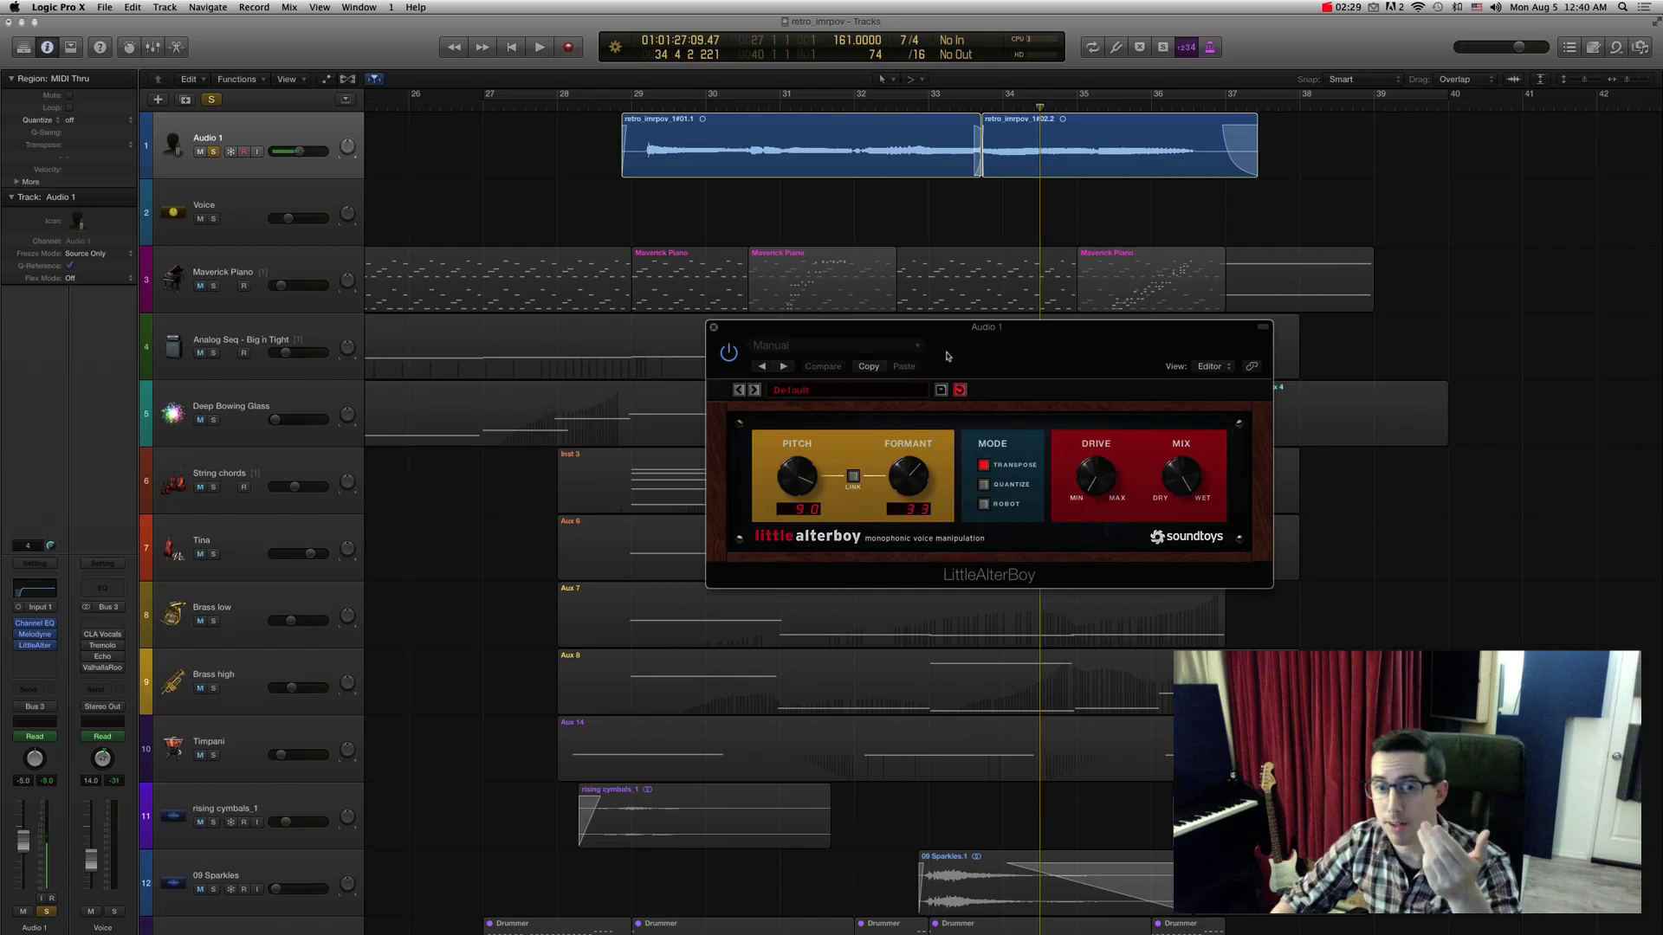
drag(947, 355, 871, 251)
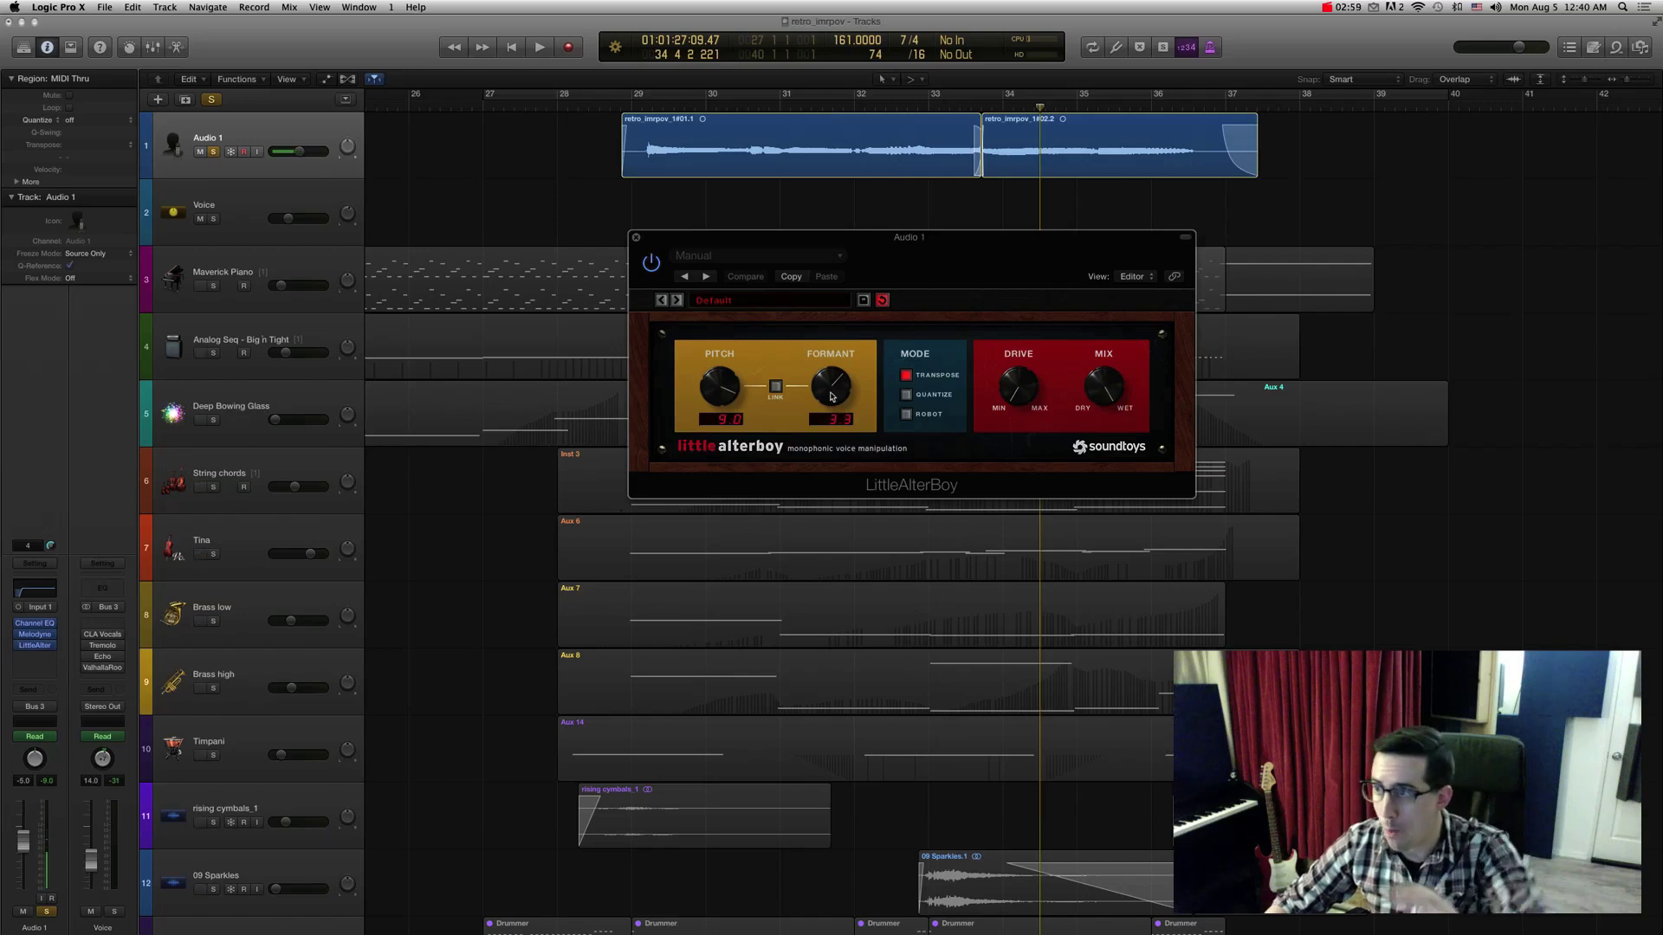
Show automation lanes and simplify the semitone curve to one 4.4 point, playing from bar 29.
key(a)
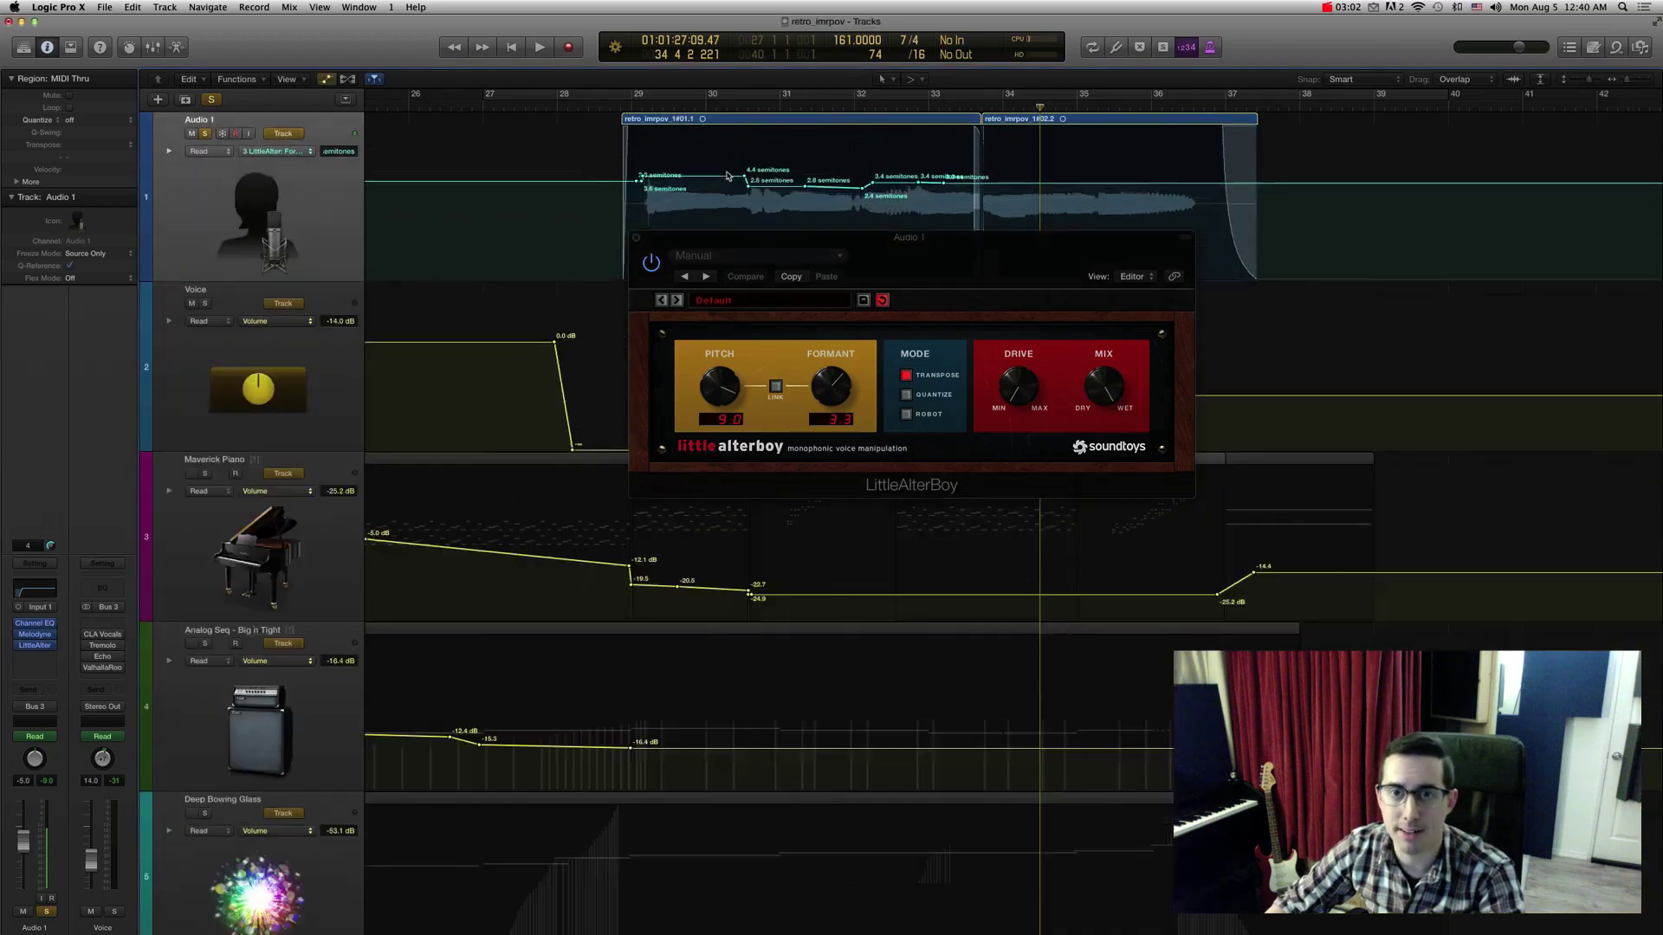
drag(792, 242, 790, 352)
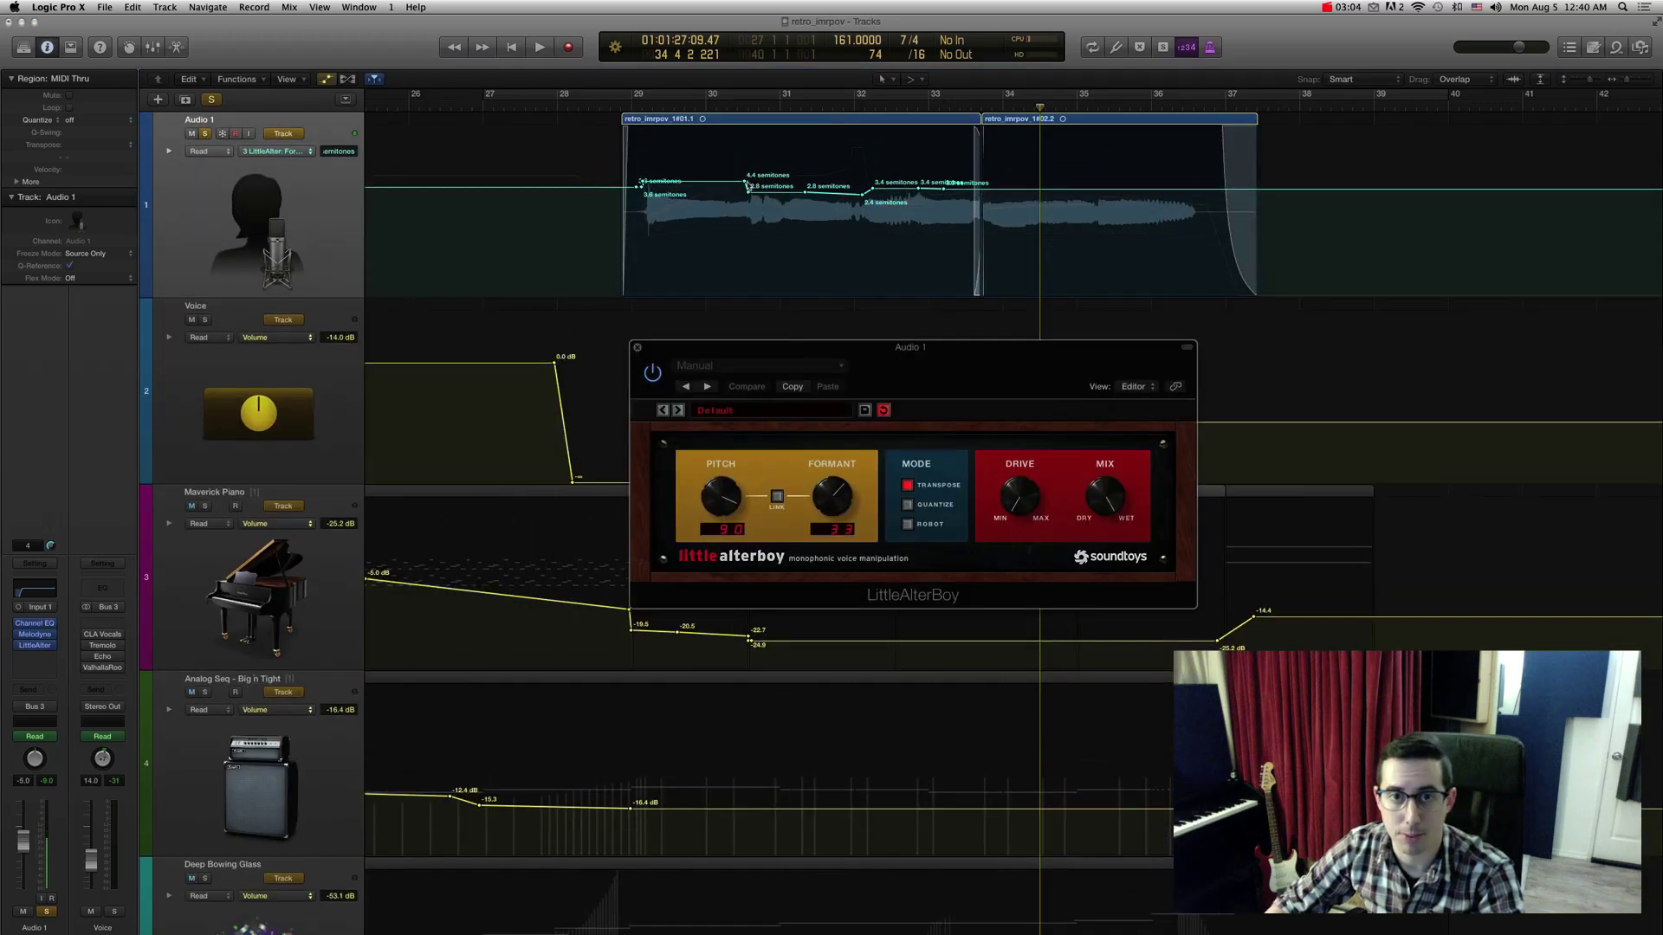
drag(745, 181, 1030, 177)
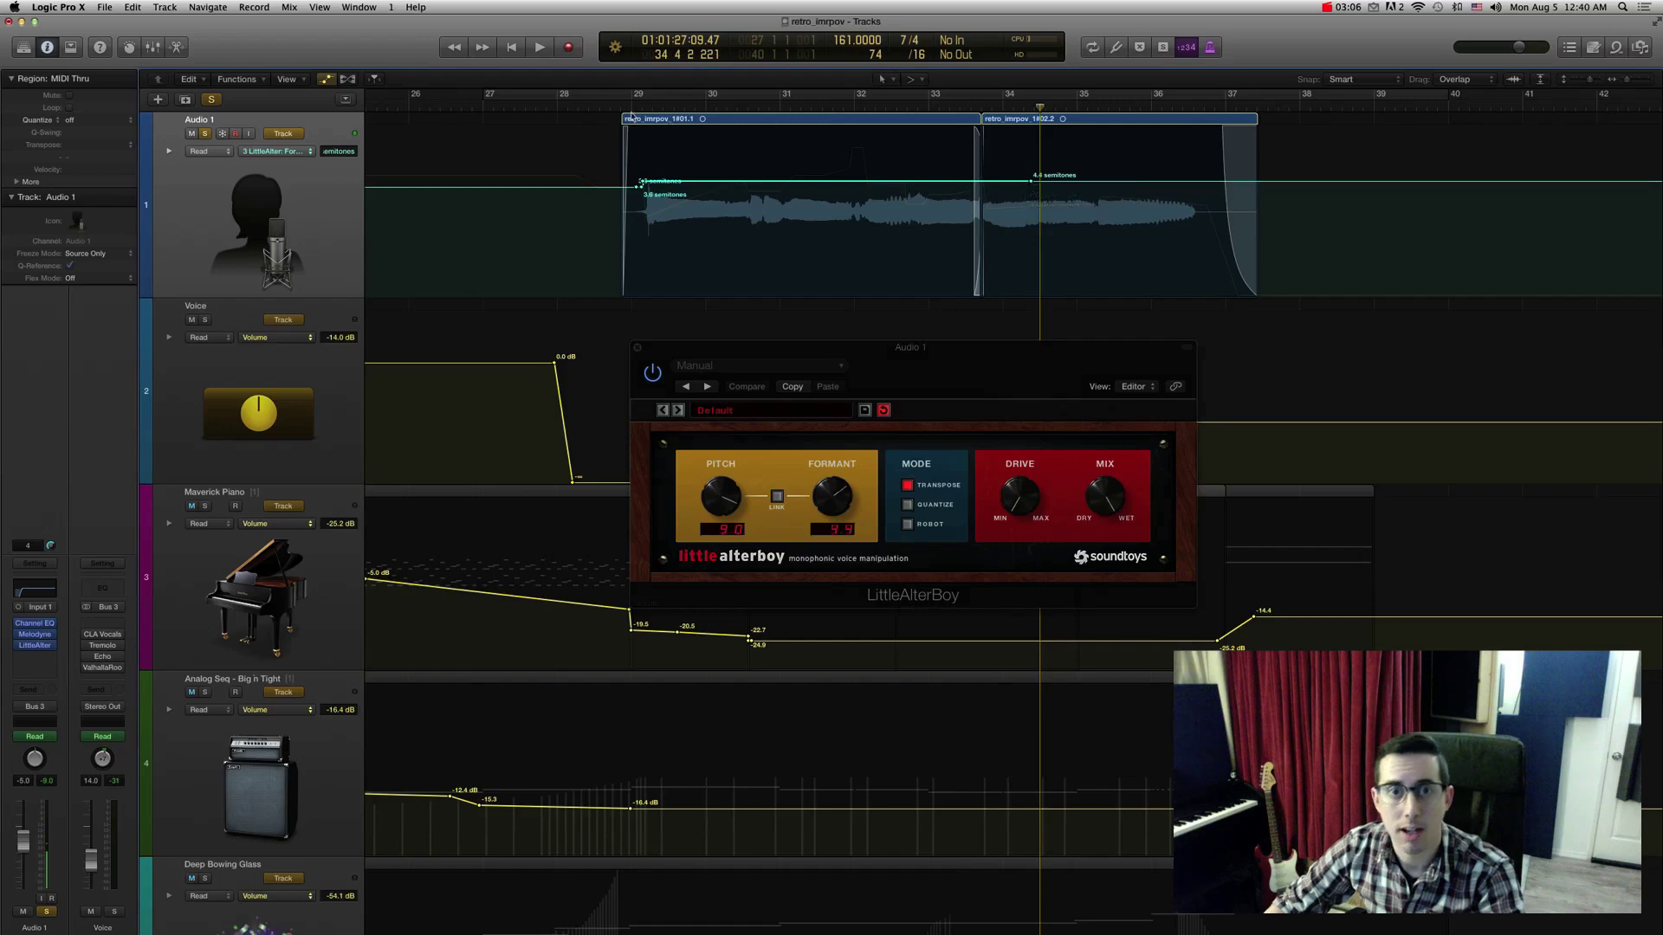
click(631, 110)
key(space)
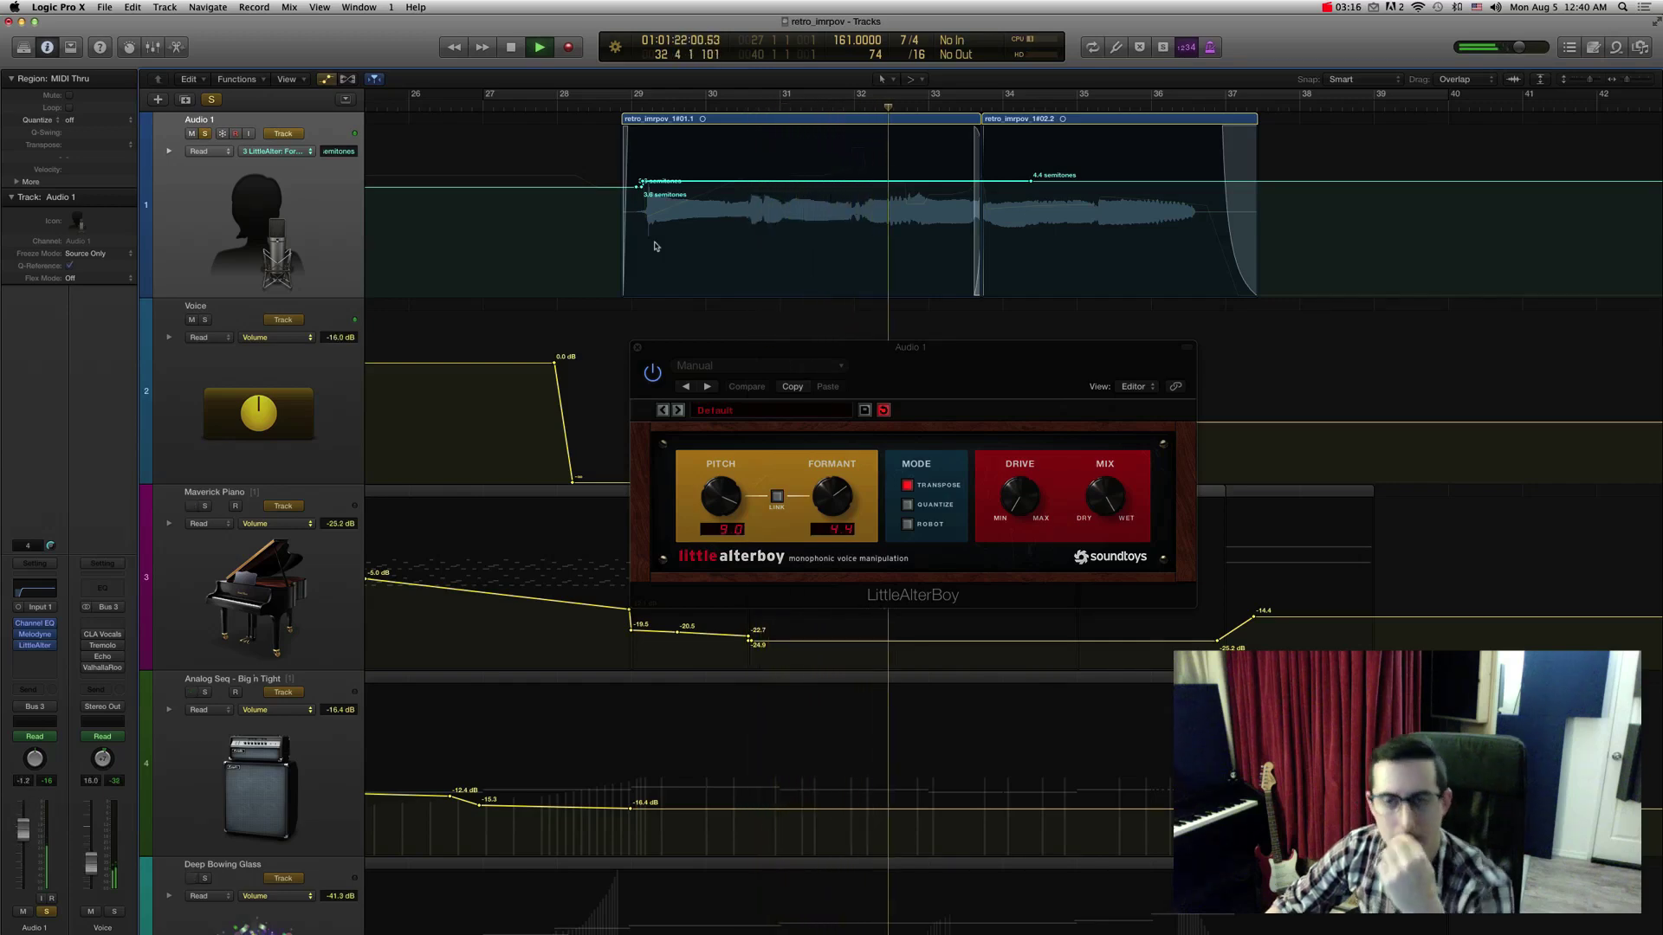
key(space)
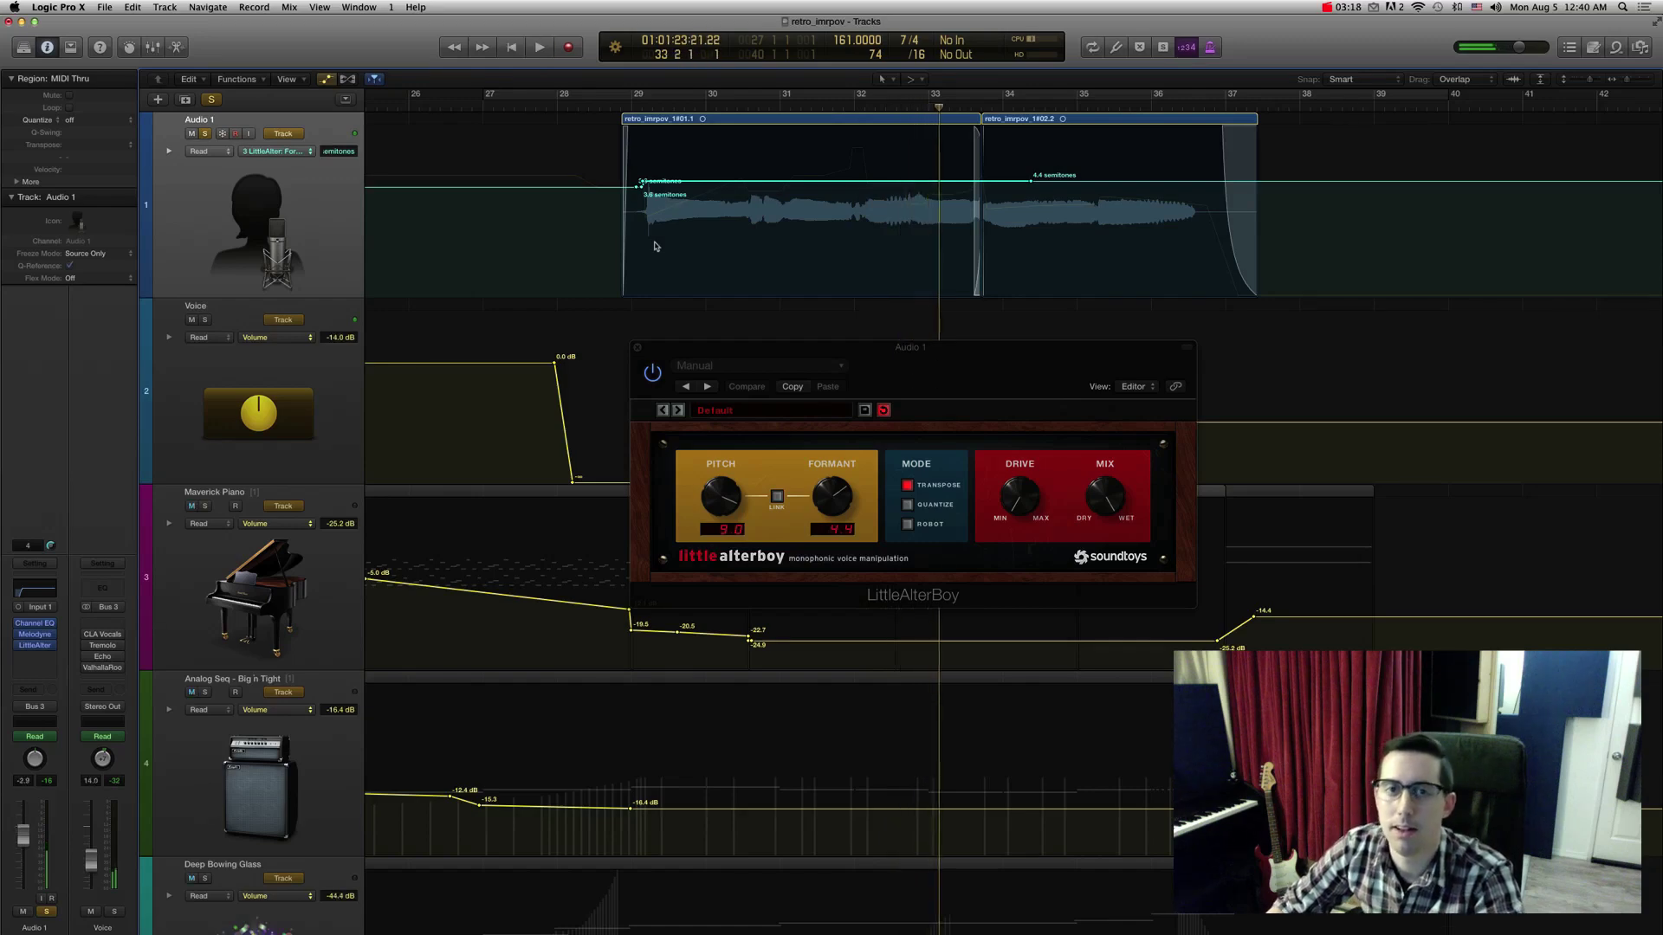
Compare the detailed and simplified curves by undoing and redoing, replaying the phrase.
key(super+z)
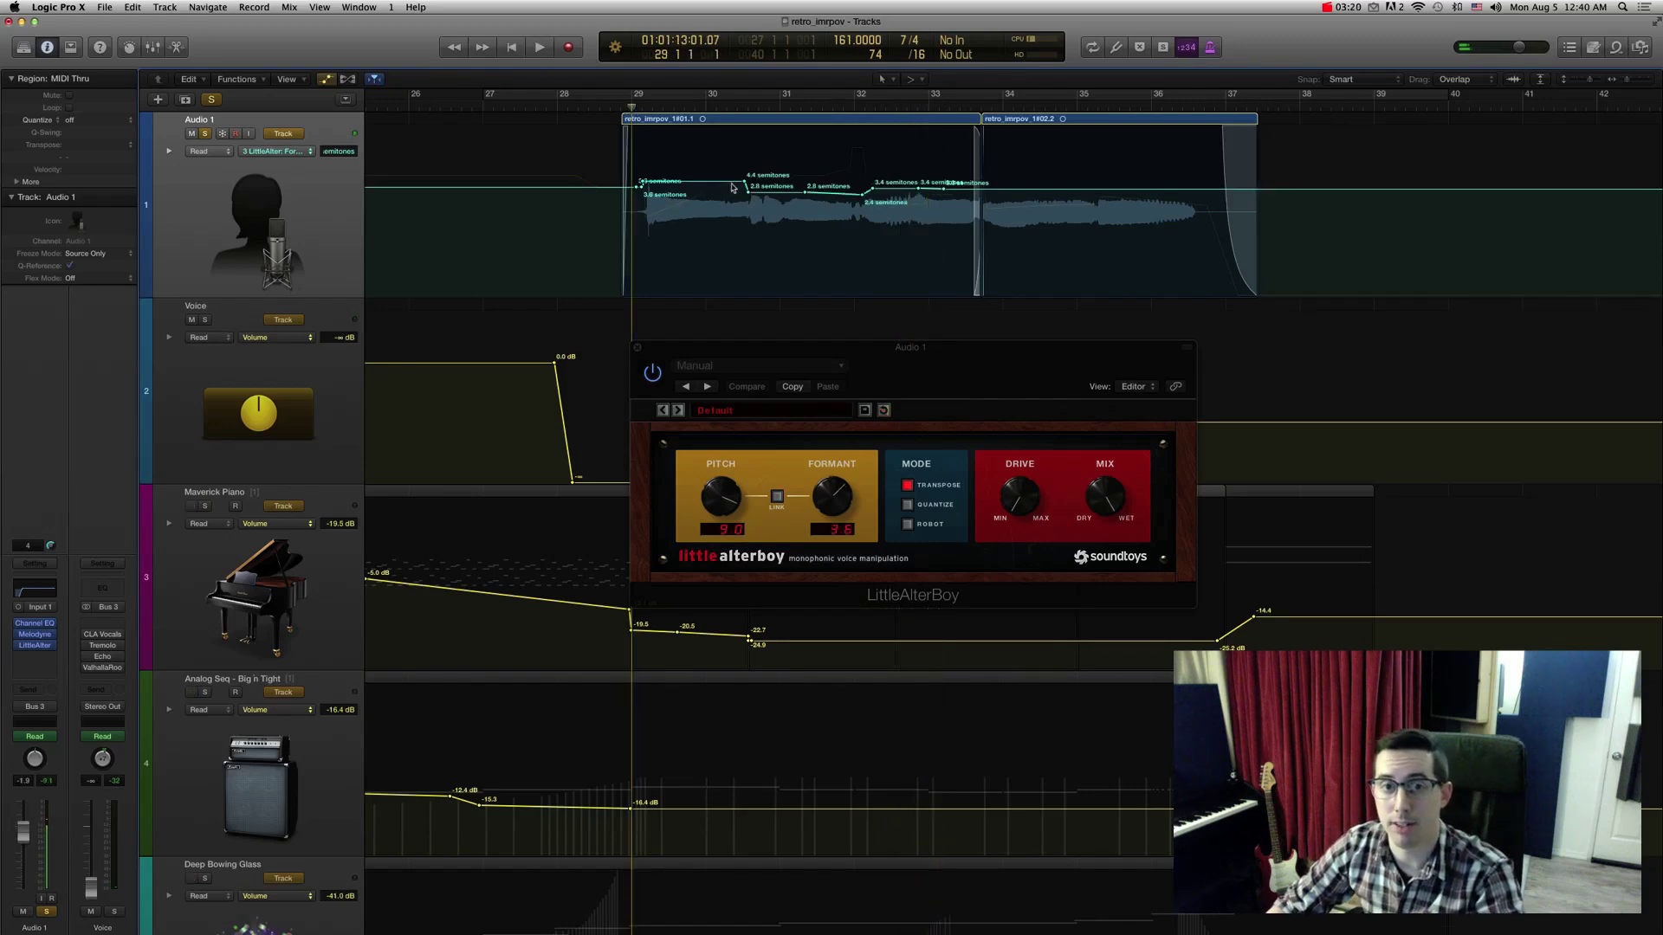
key(super+z)
click(737, 107)
key(space)
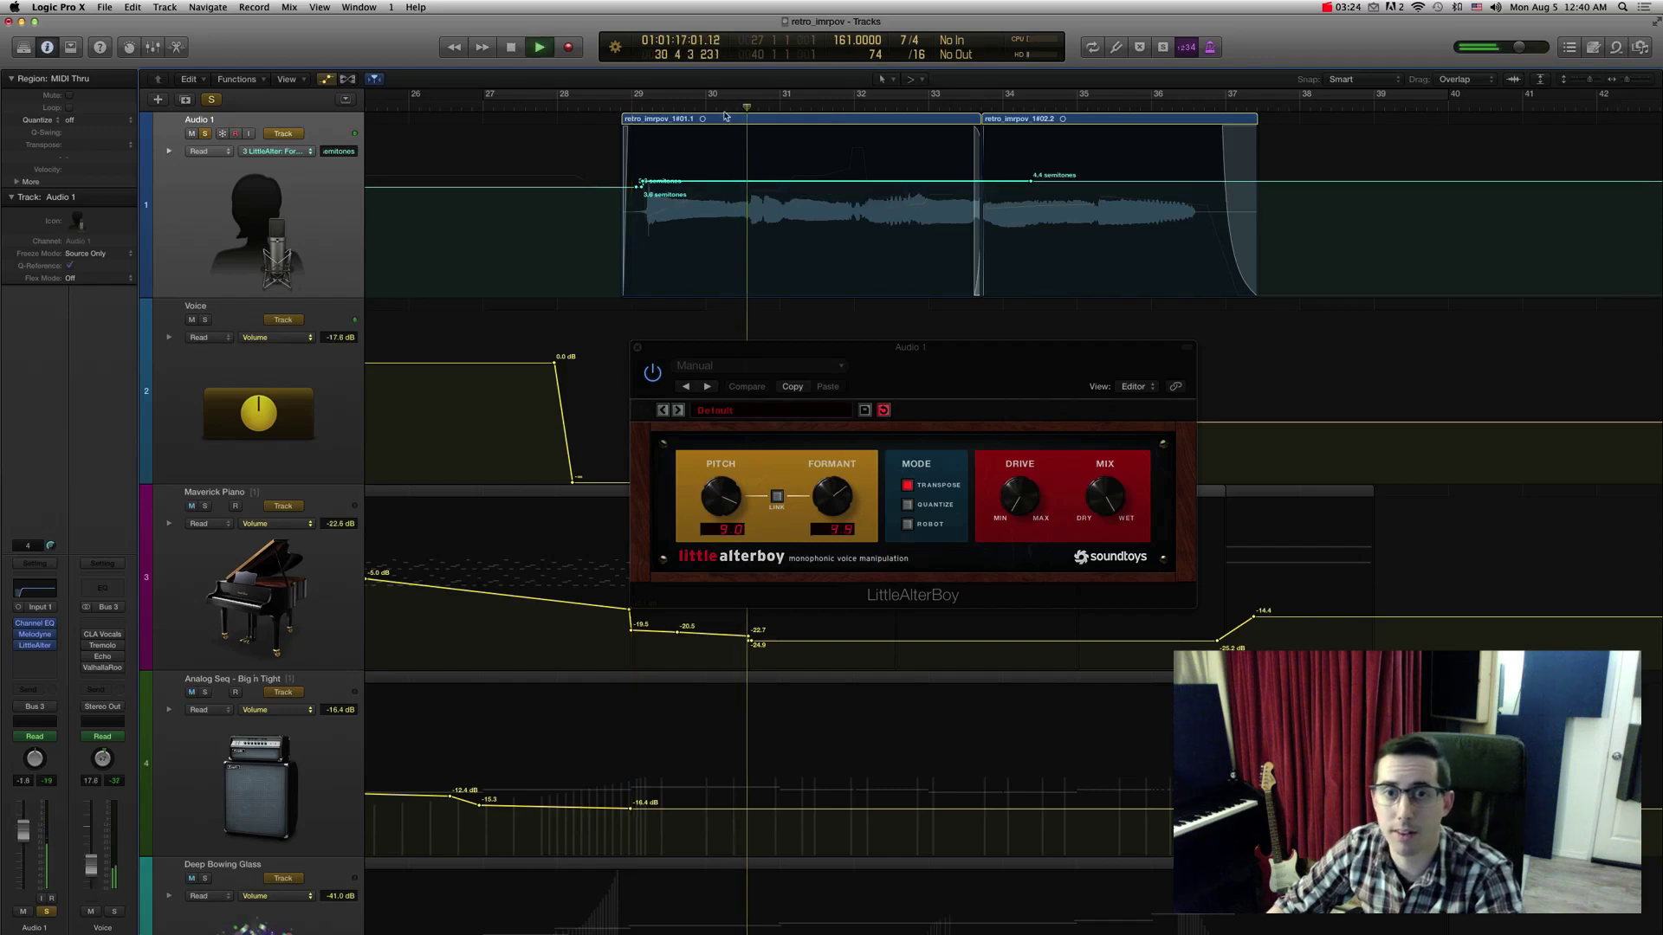
key(space)
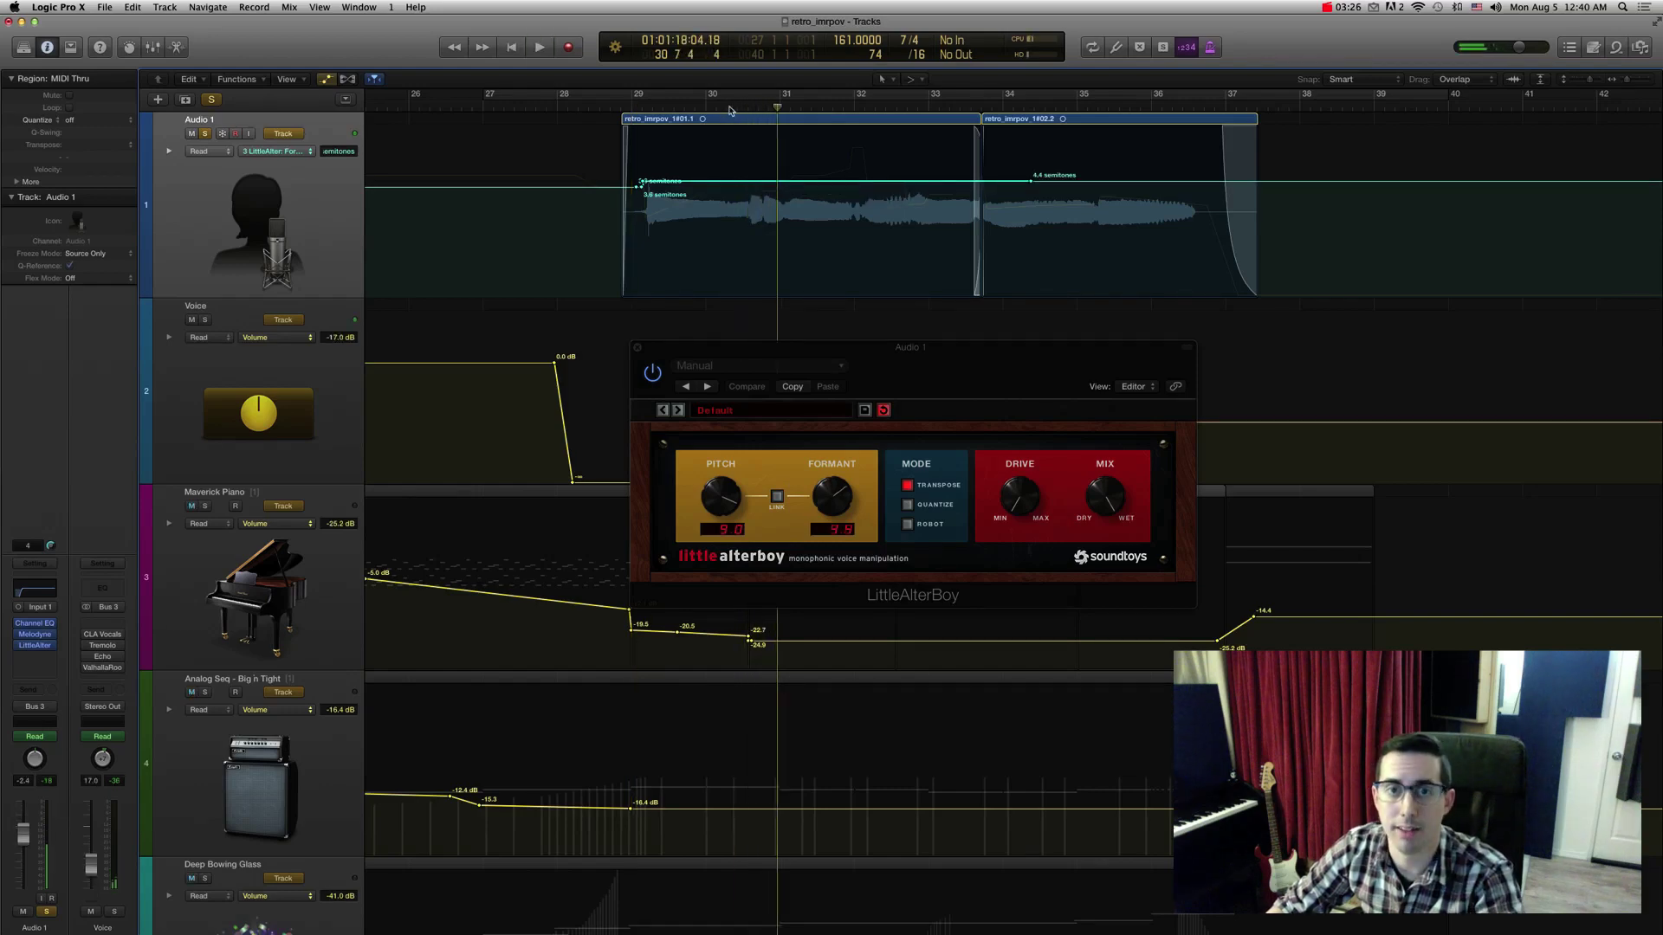
Restore the detailed 4.4, 2.8, 3.4, 2.4 semitone points, play them, and return to bar 29.
key(super+shift+z)
click(729, 107)
key(space)
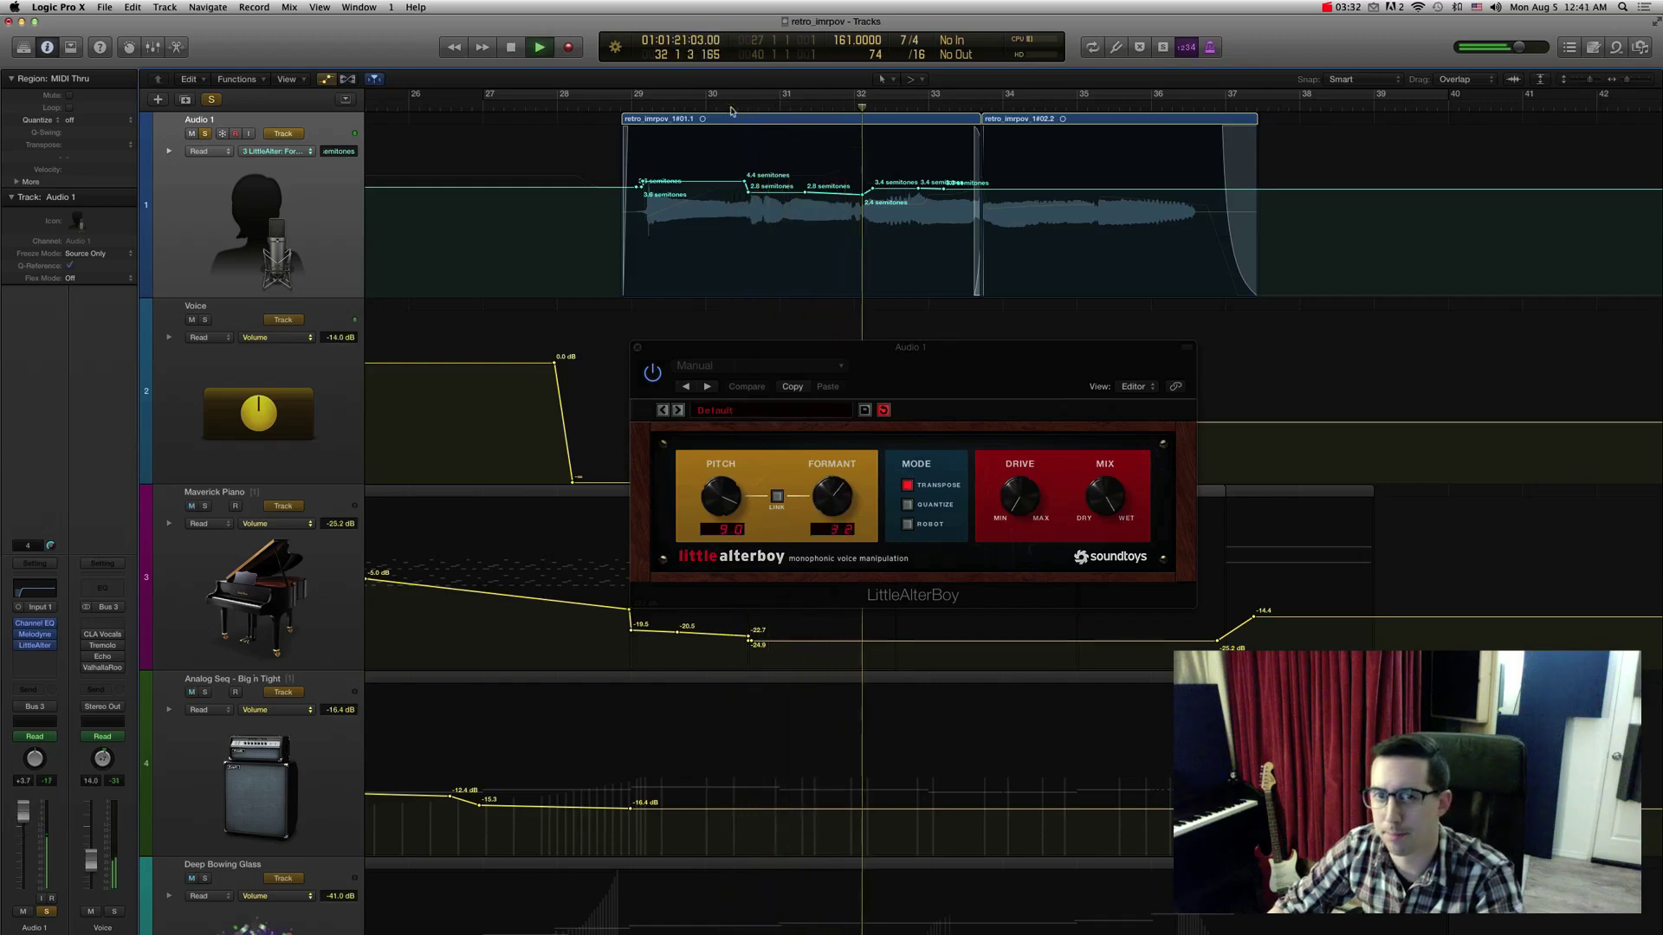
key(space)
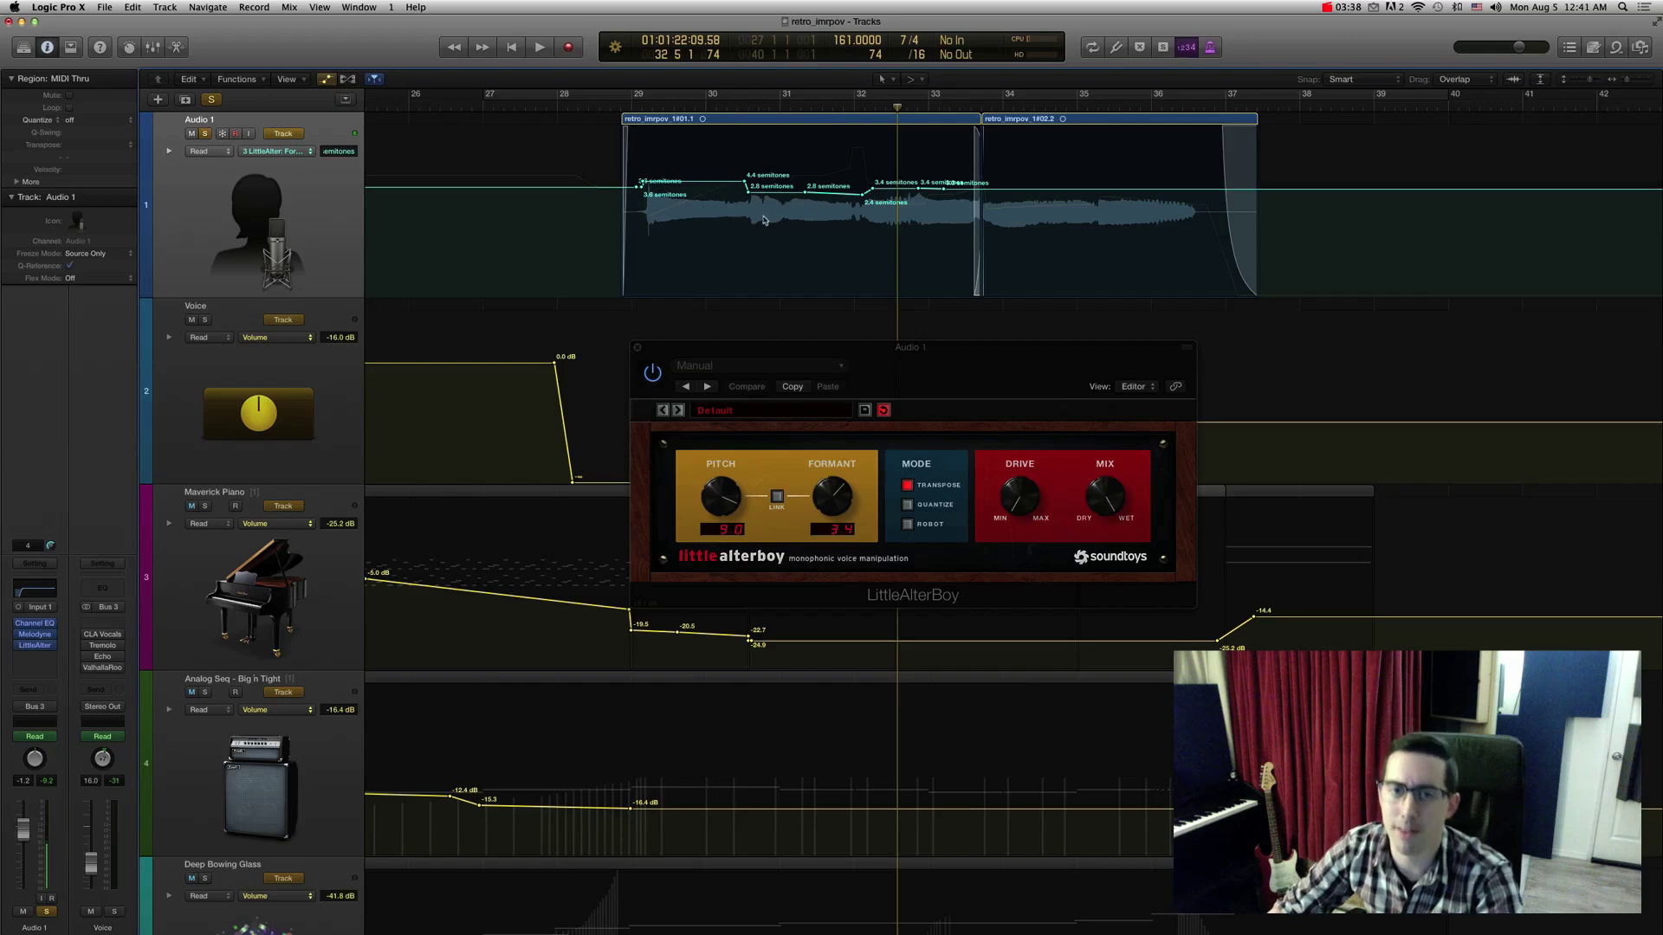
click(633, 107)
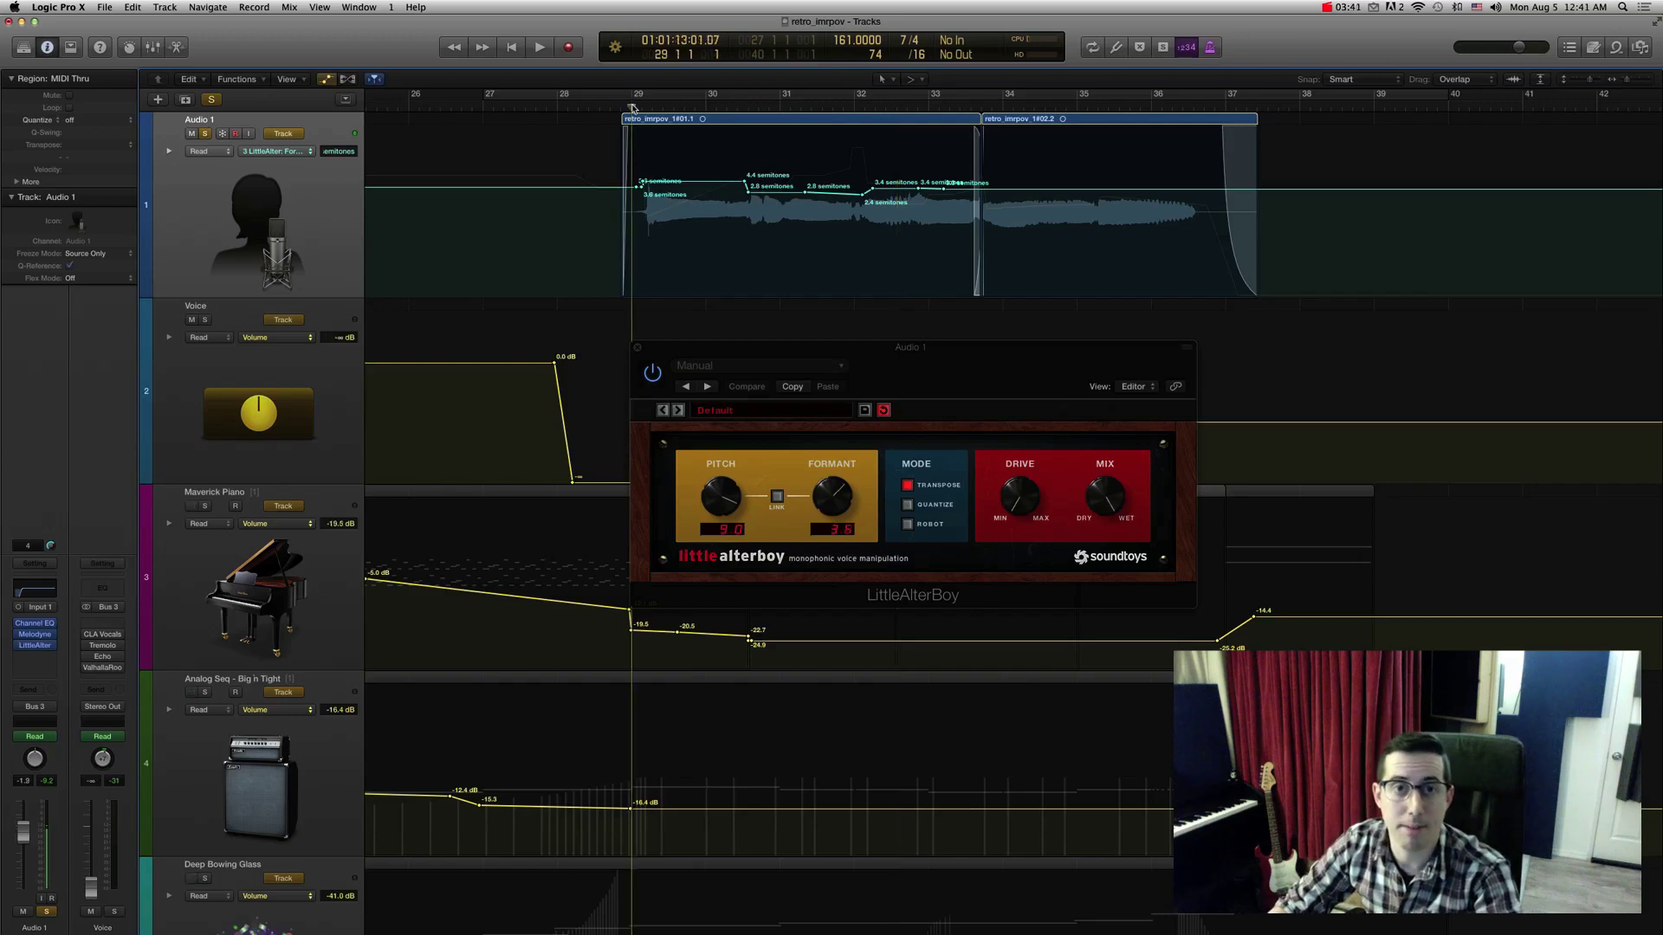
Open CLA Vocals on the Voice track and nudge its window up and left.
click(99, 638)
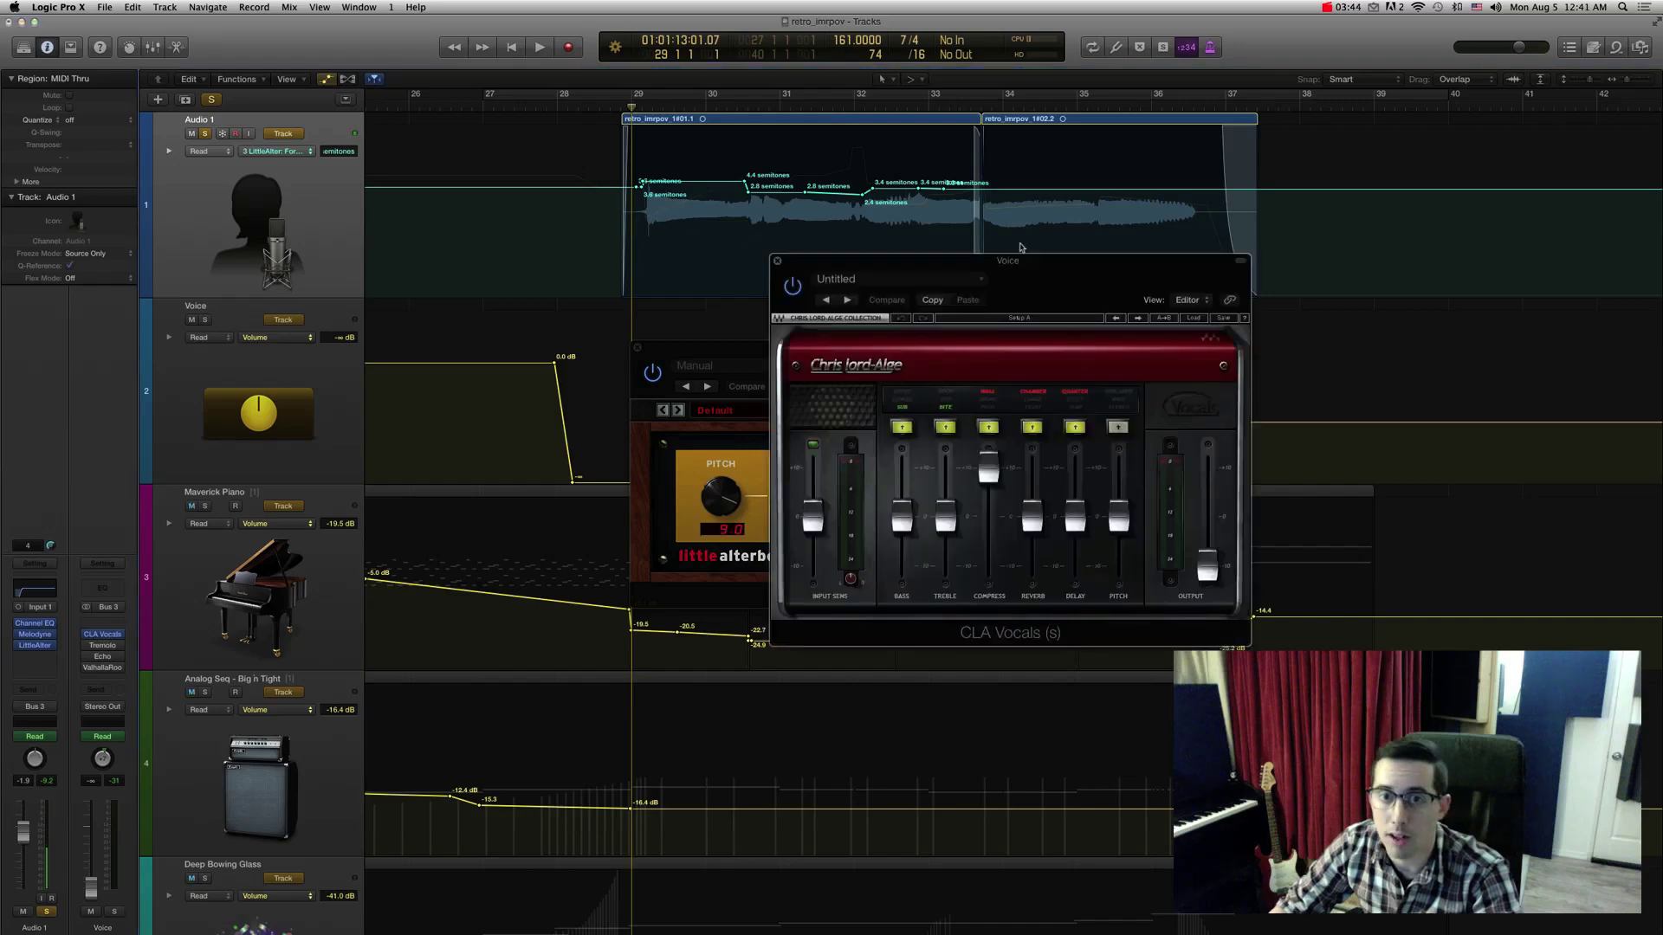
mouse_move(969, 264)
mouse_down()
mouse_move(944, 275)
mouse_move(954, 256)
mouse_move(974, 262)
mouse_up()
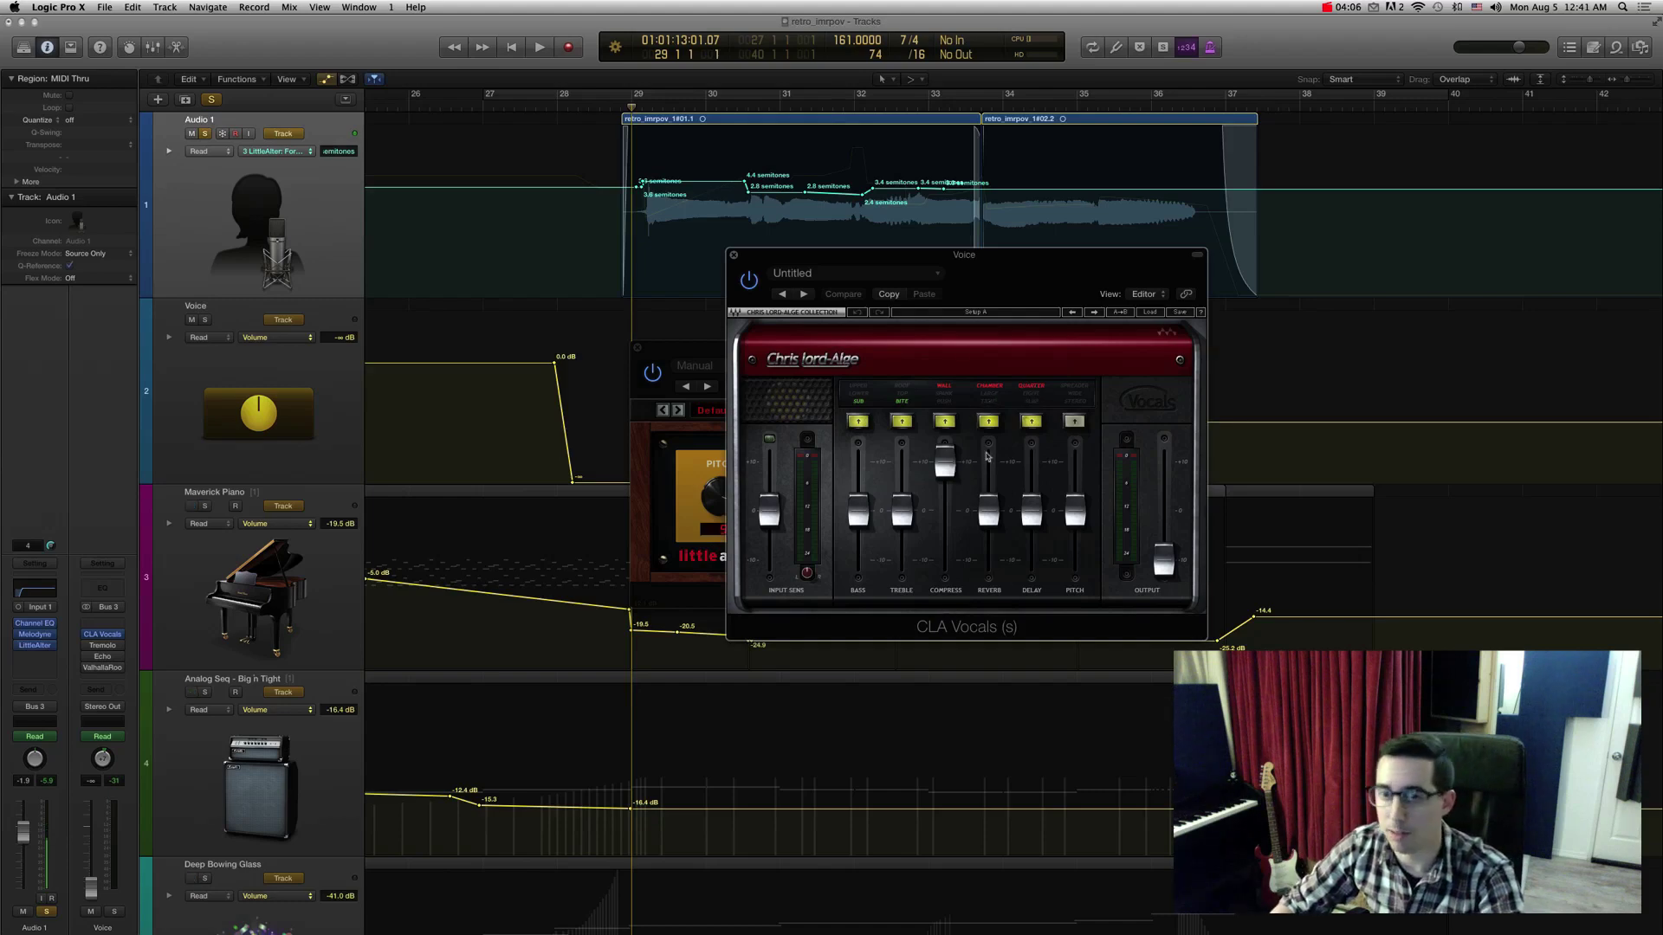
mouse_move(87, 647)
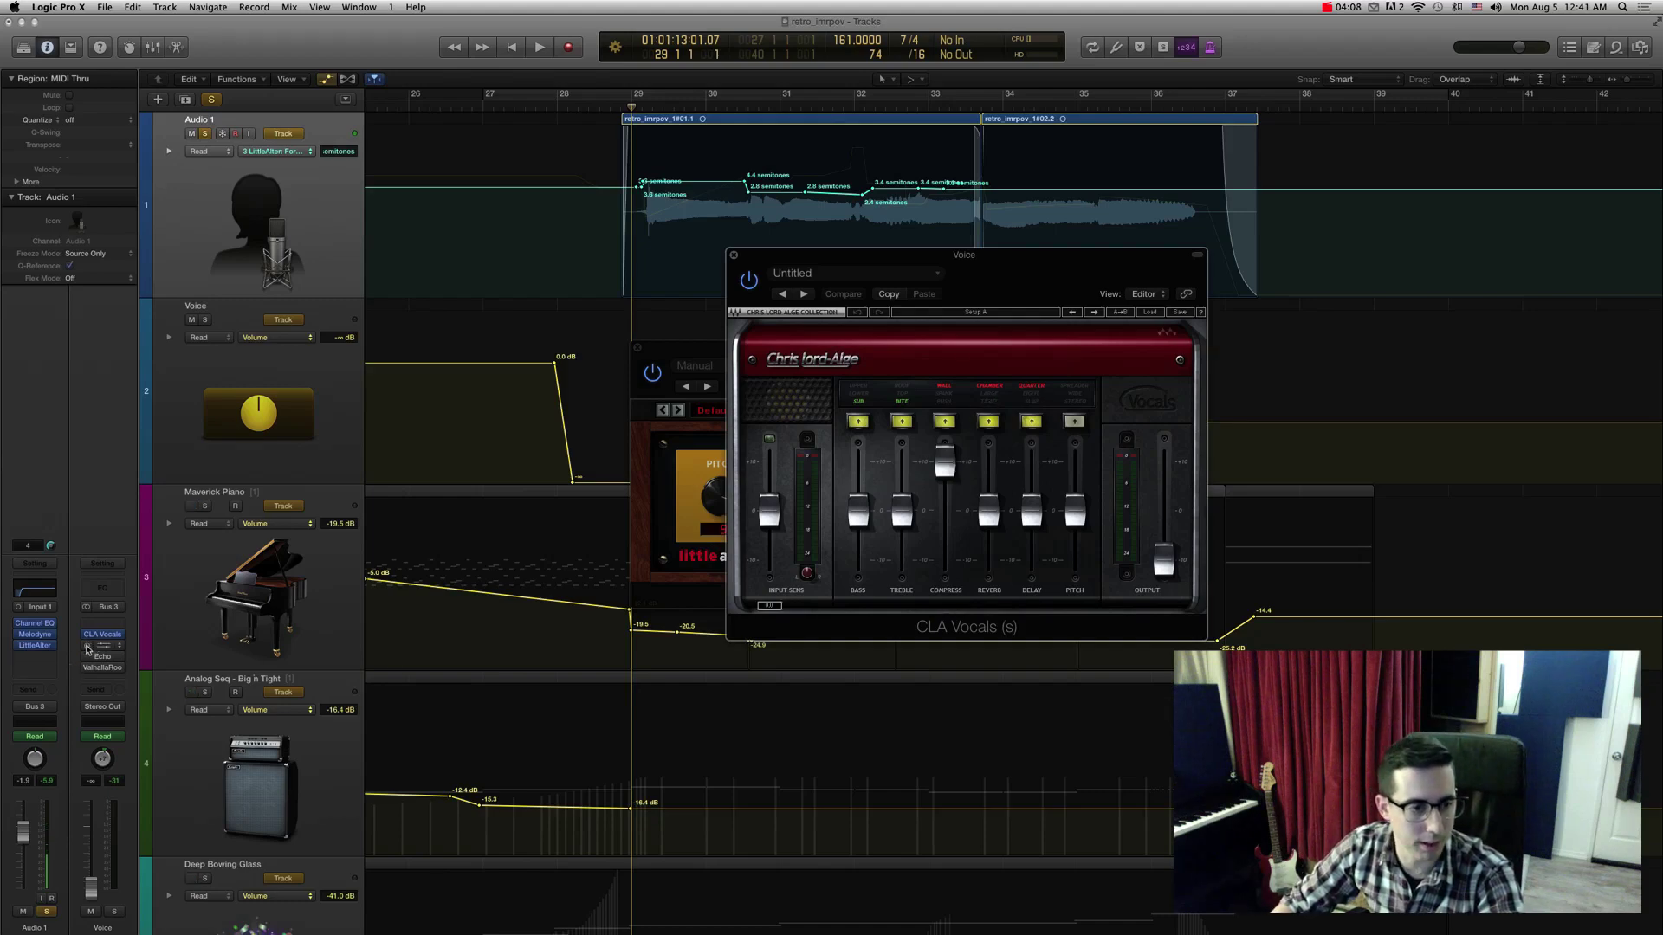
Open the Voice track's Tremolo, Echo and ValhallaRoom windows and arrange them on screen.
click(101, 647)
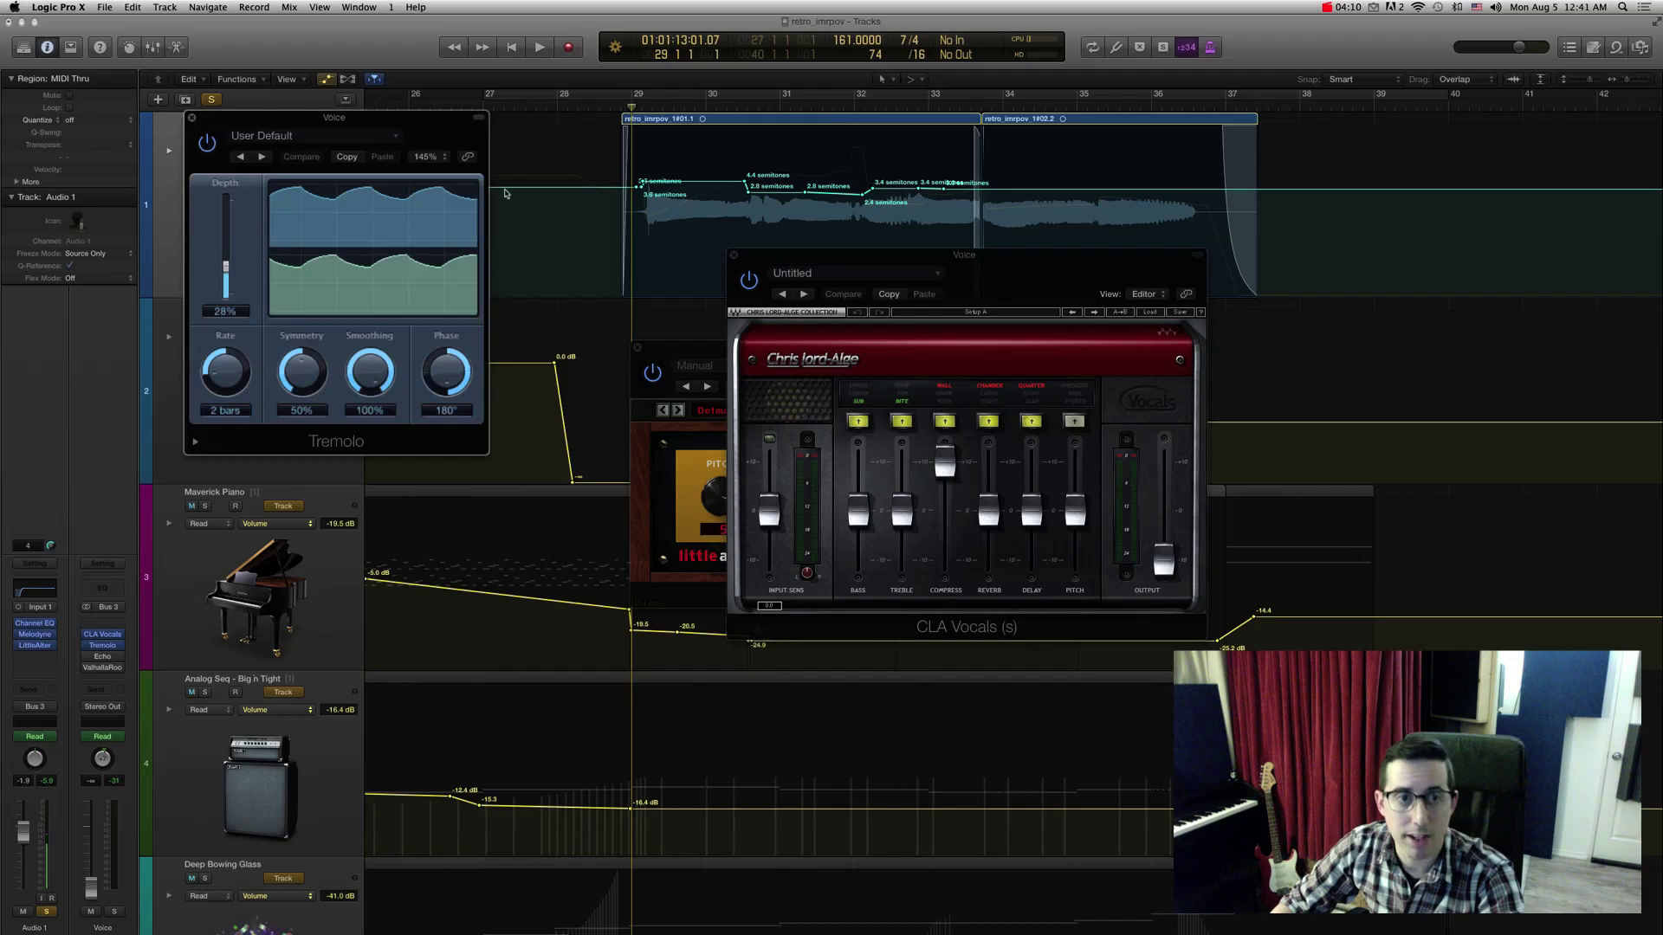
drag(358, 115, 316, 109)
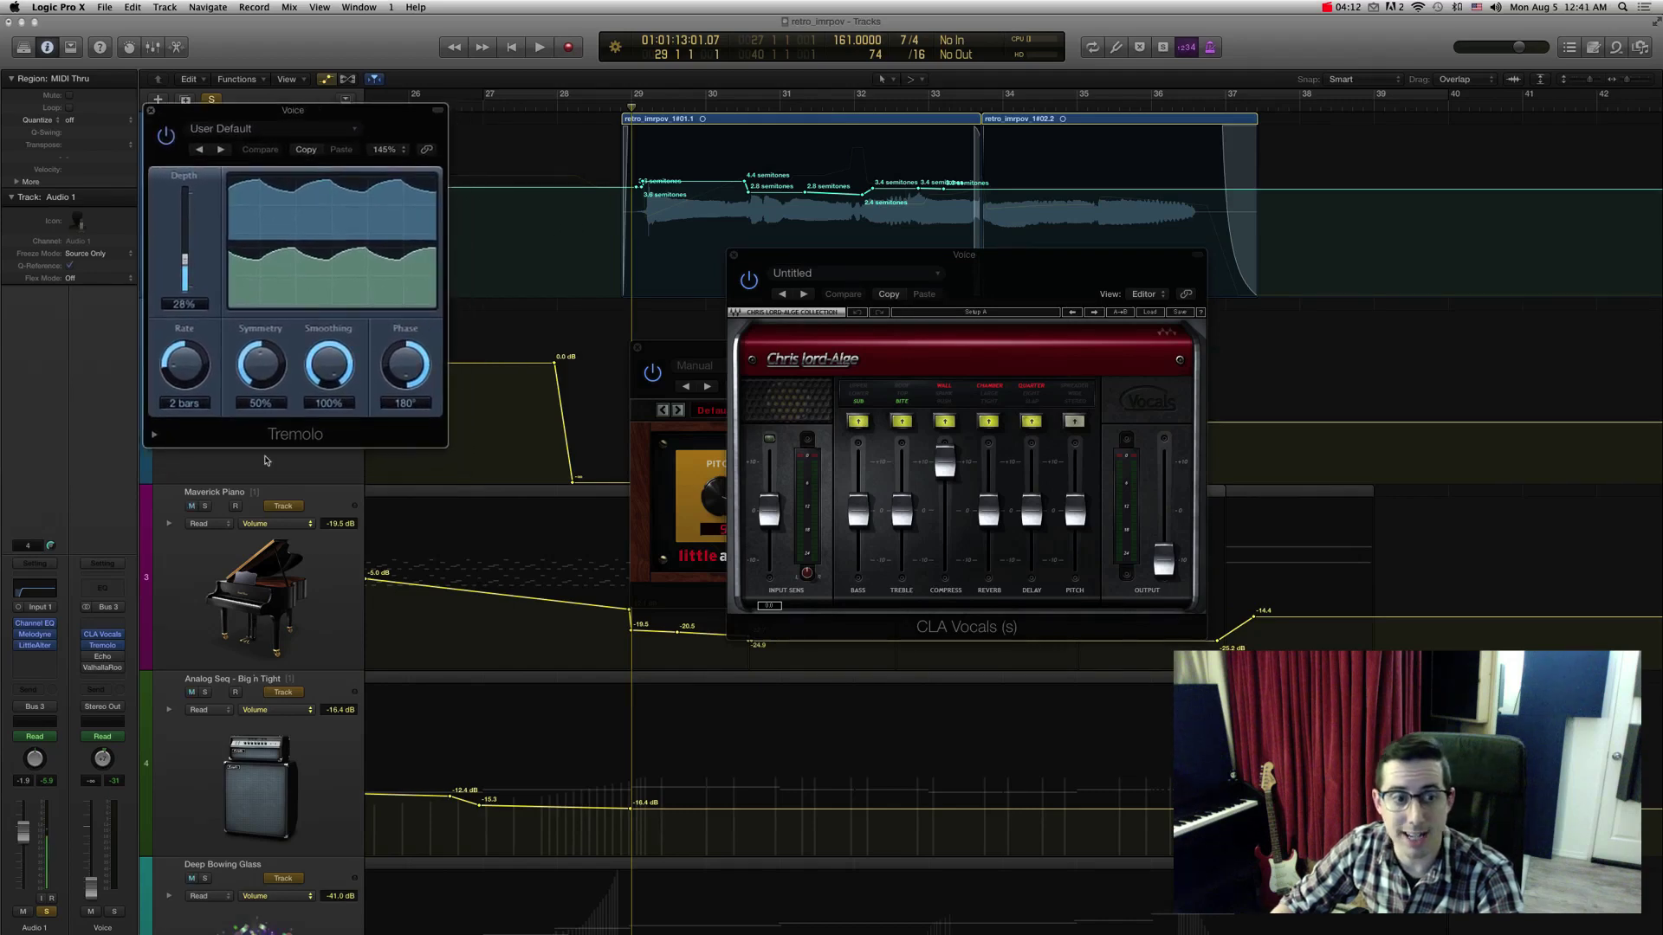
click(110, 655)
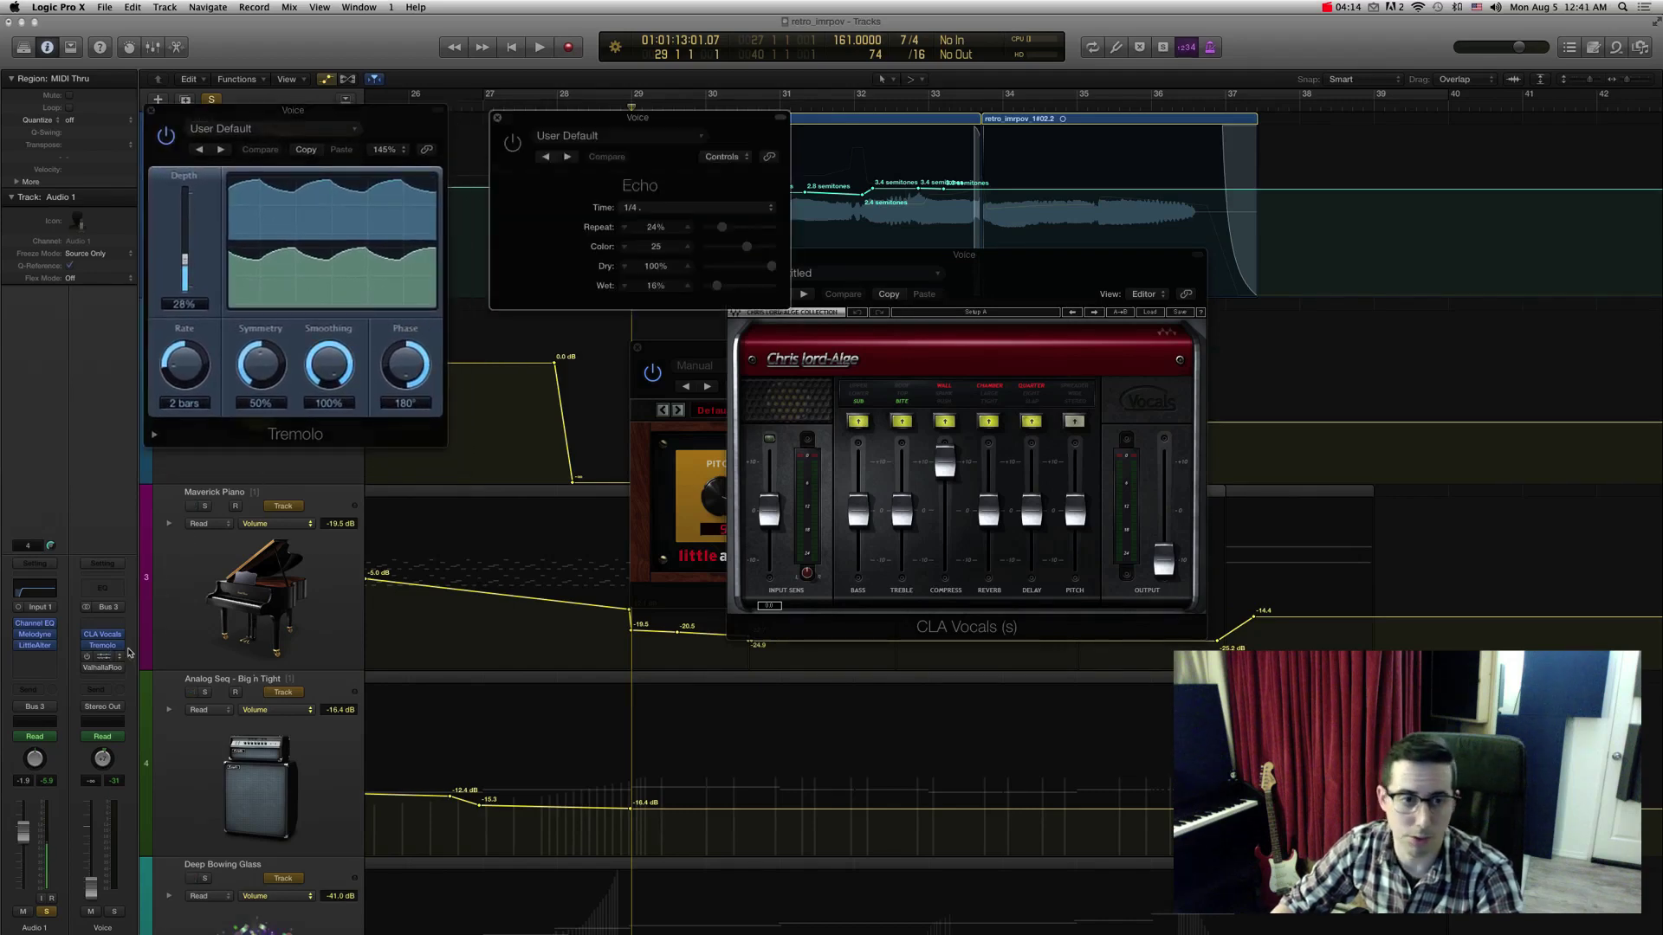
drag(550, 128, 527, 135)
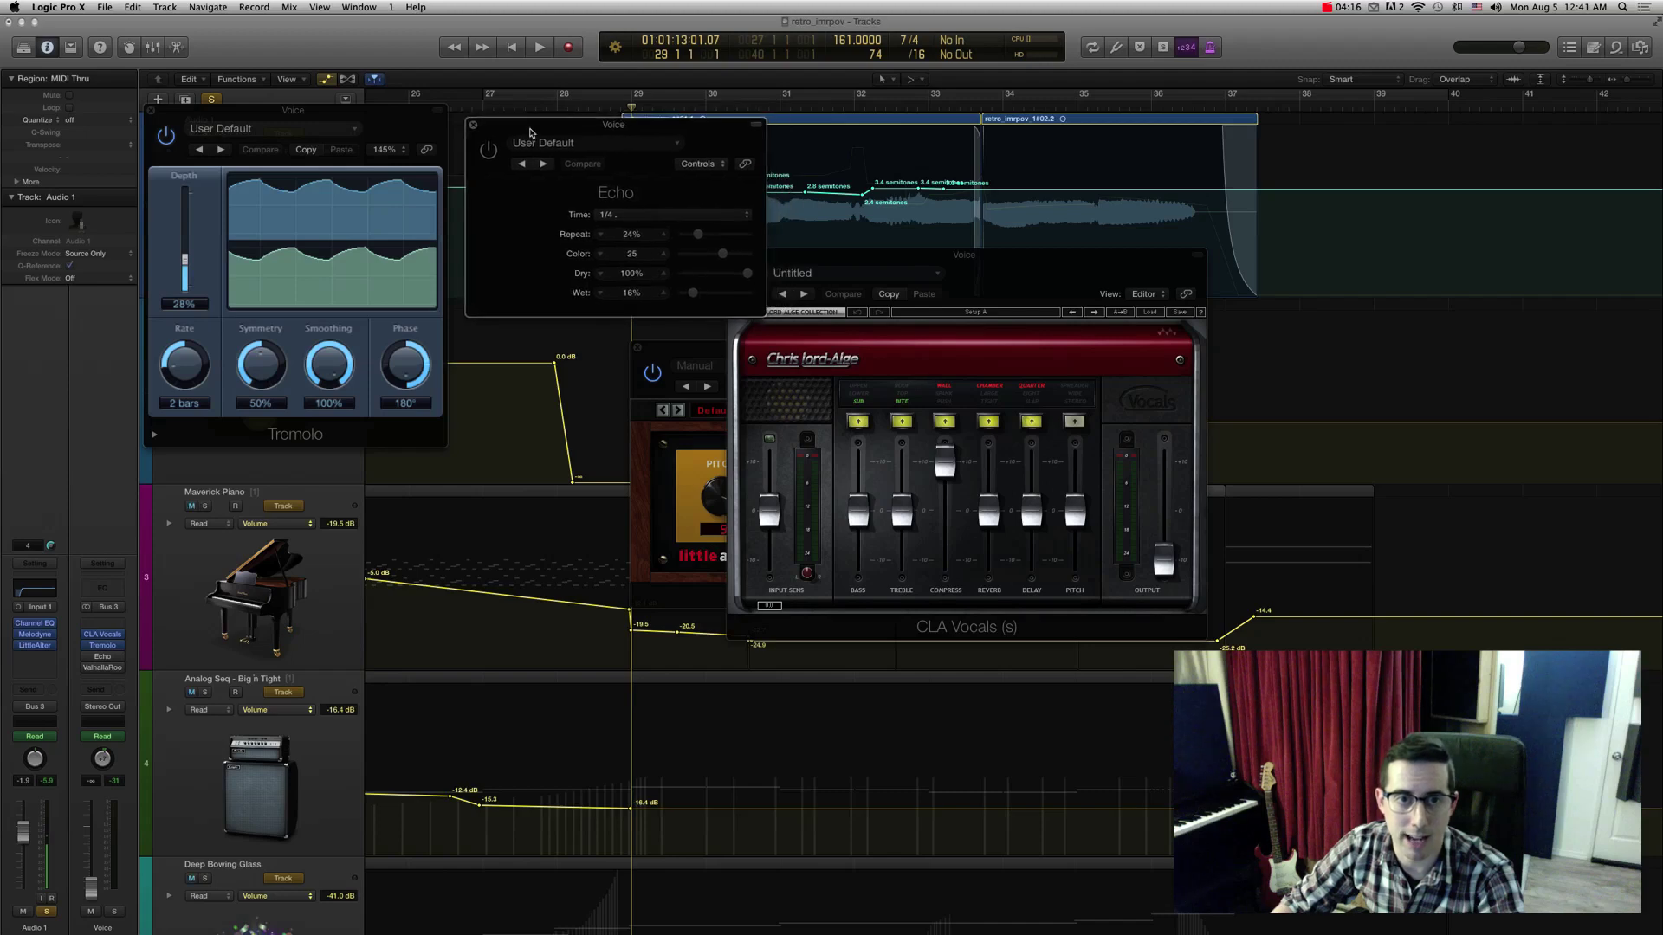
click(101, 667)
drag(577, 526, 447, 481)
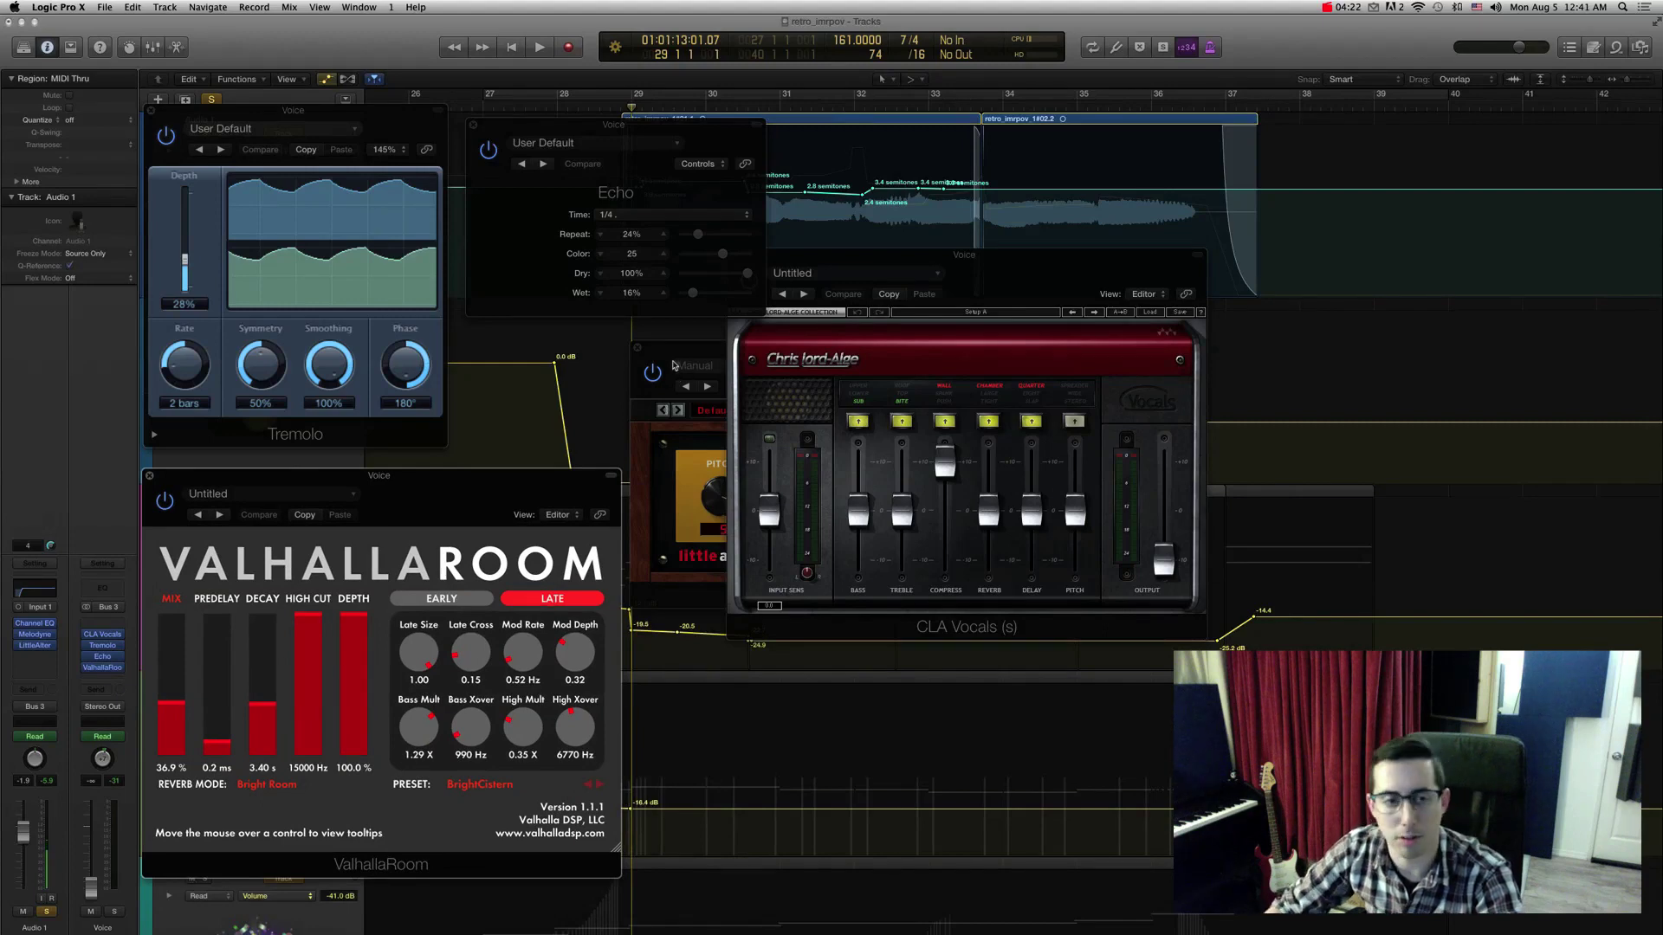
Play the vocal effects, then close the ValhallaRoom and Tremolo windows with Cmd+W.
key(space)
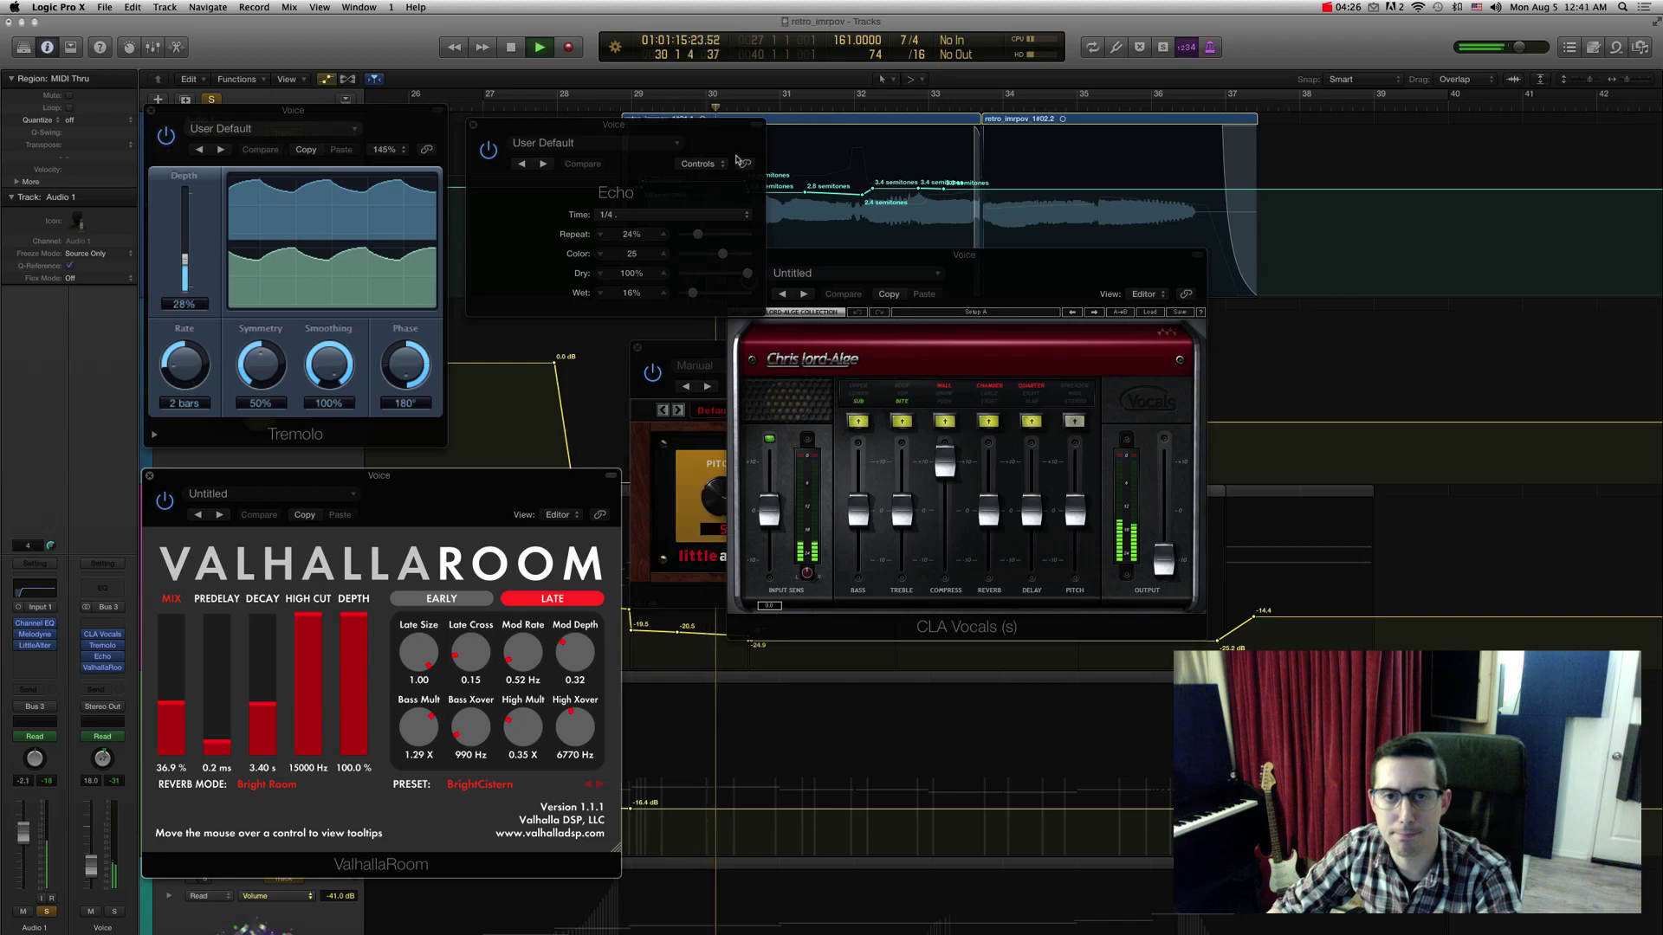
key(super+w)
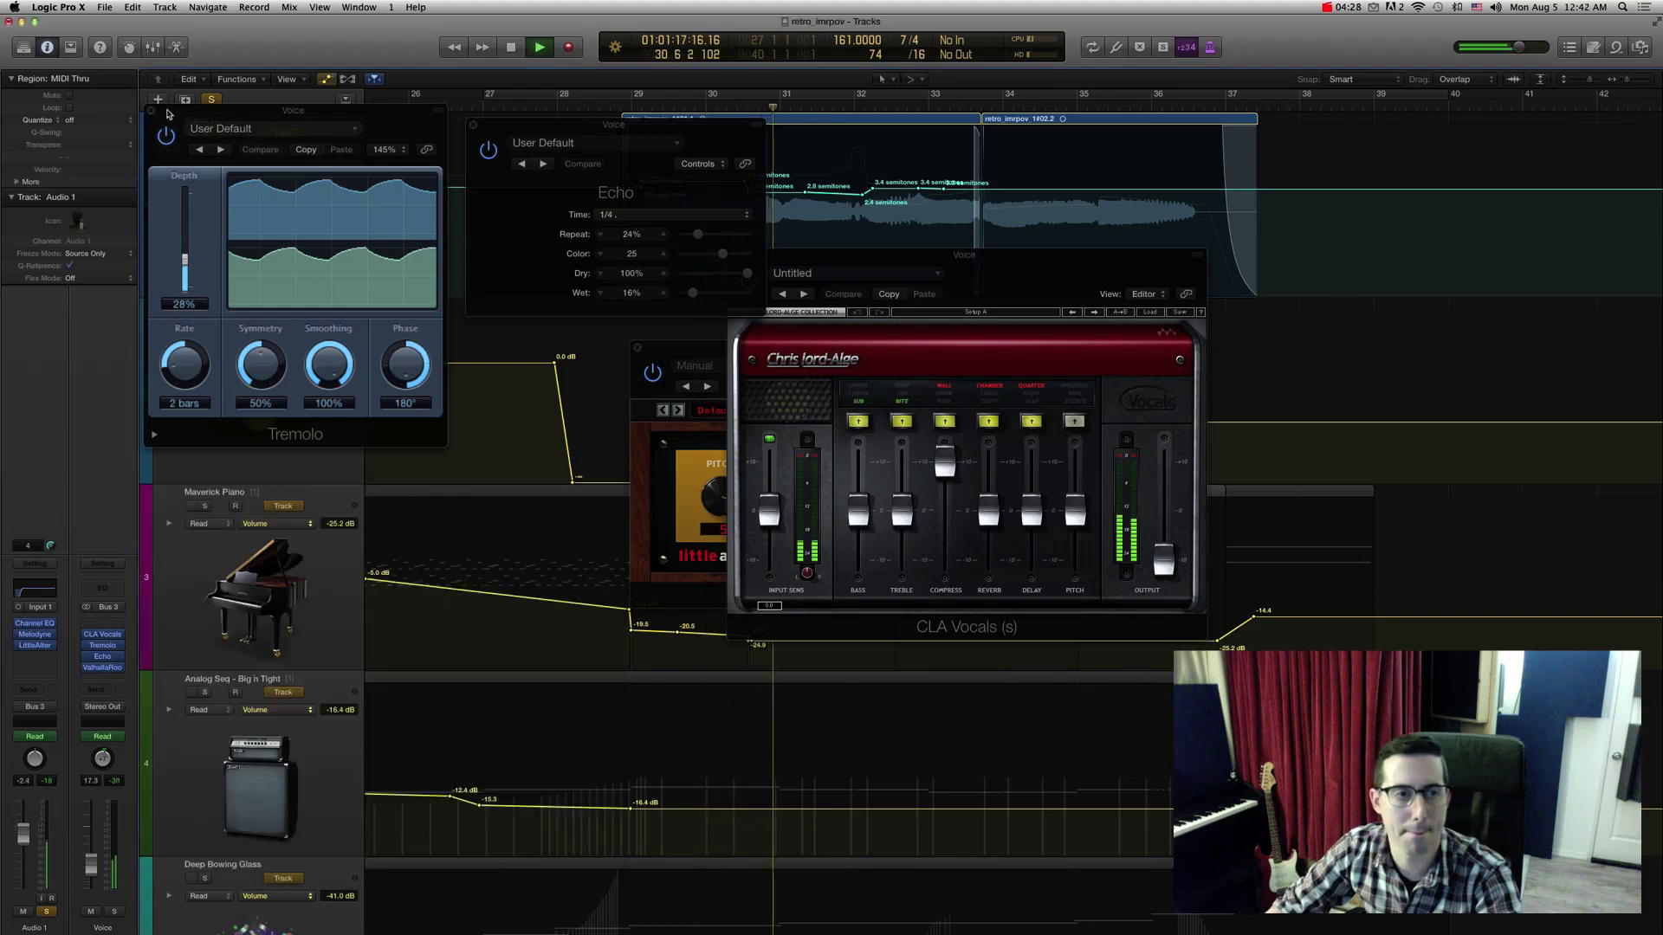
key(super+w)
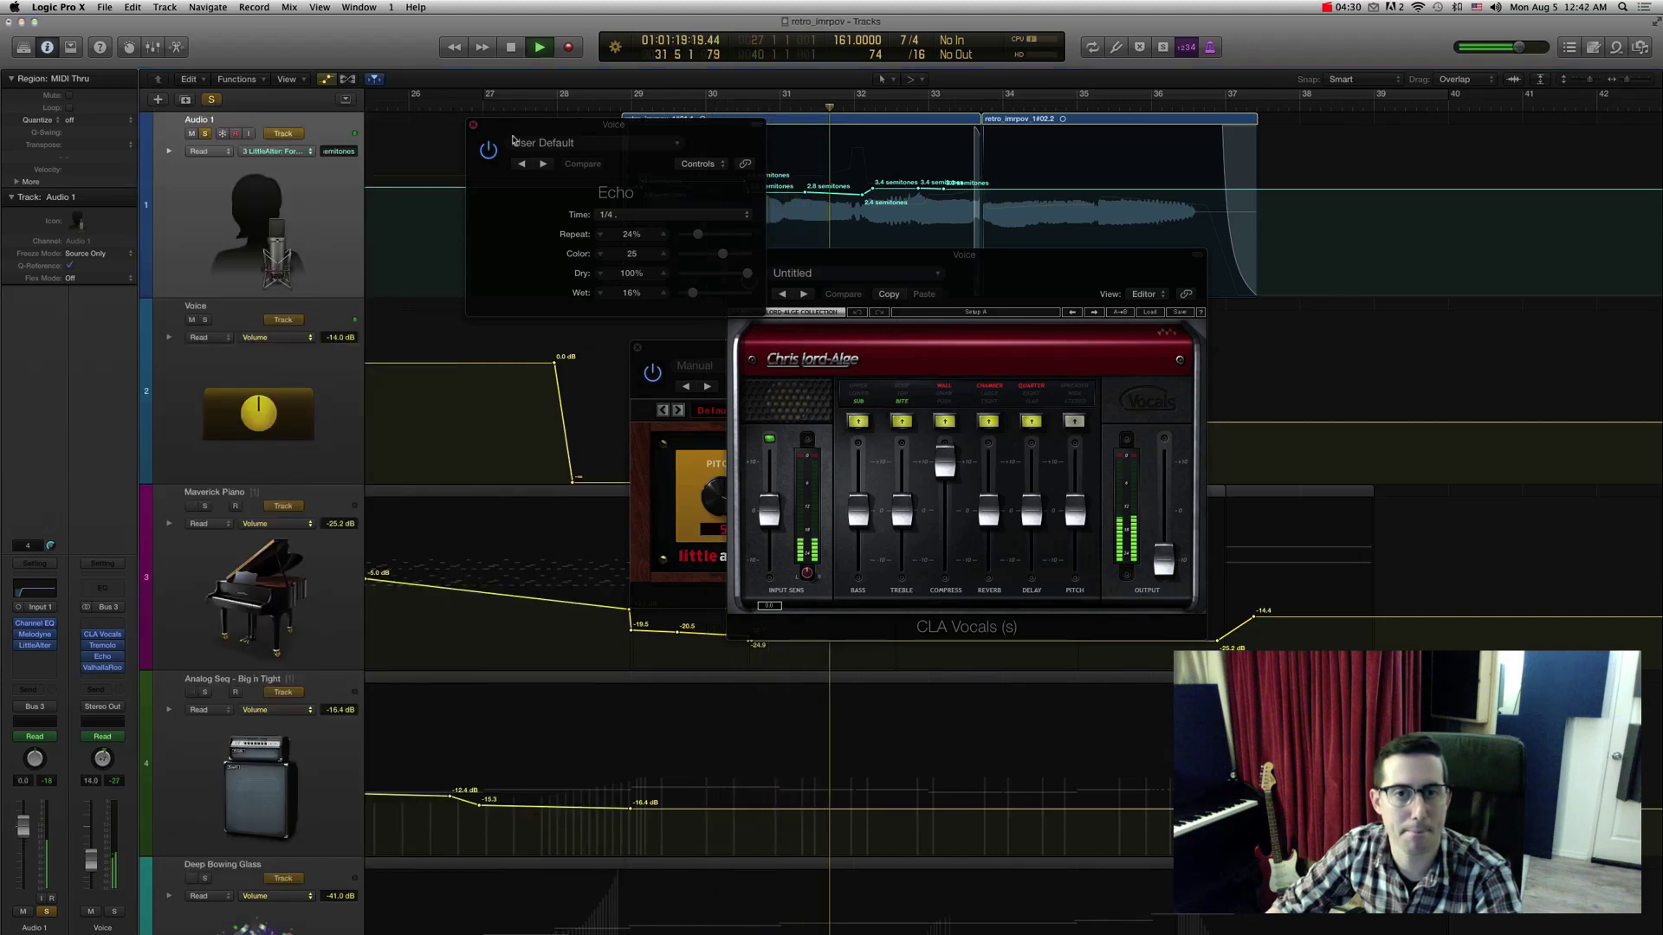
Close the Echo, CLA Vocals and Little AlterBoy windows, stop playback, and hide automation lanes.
click(473, 125)
click(734, 258)
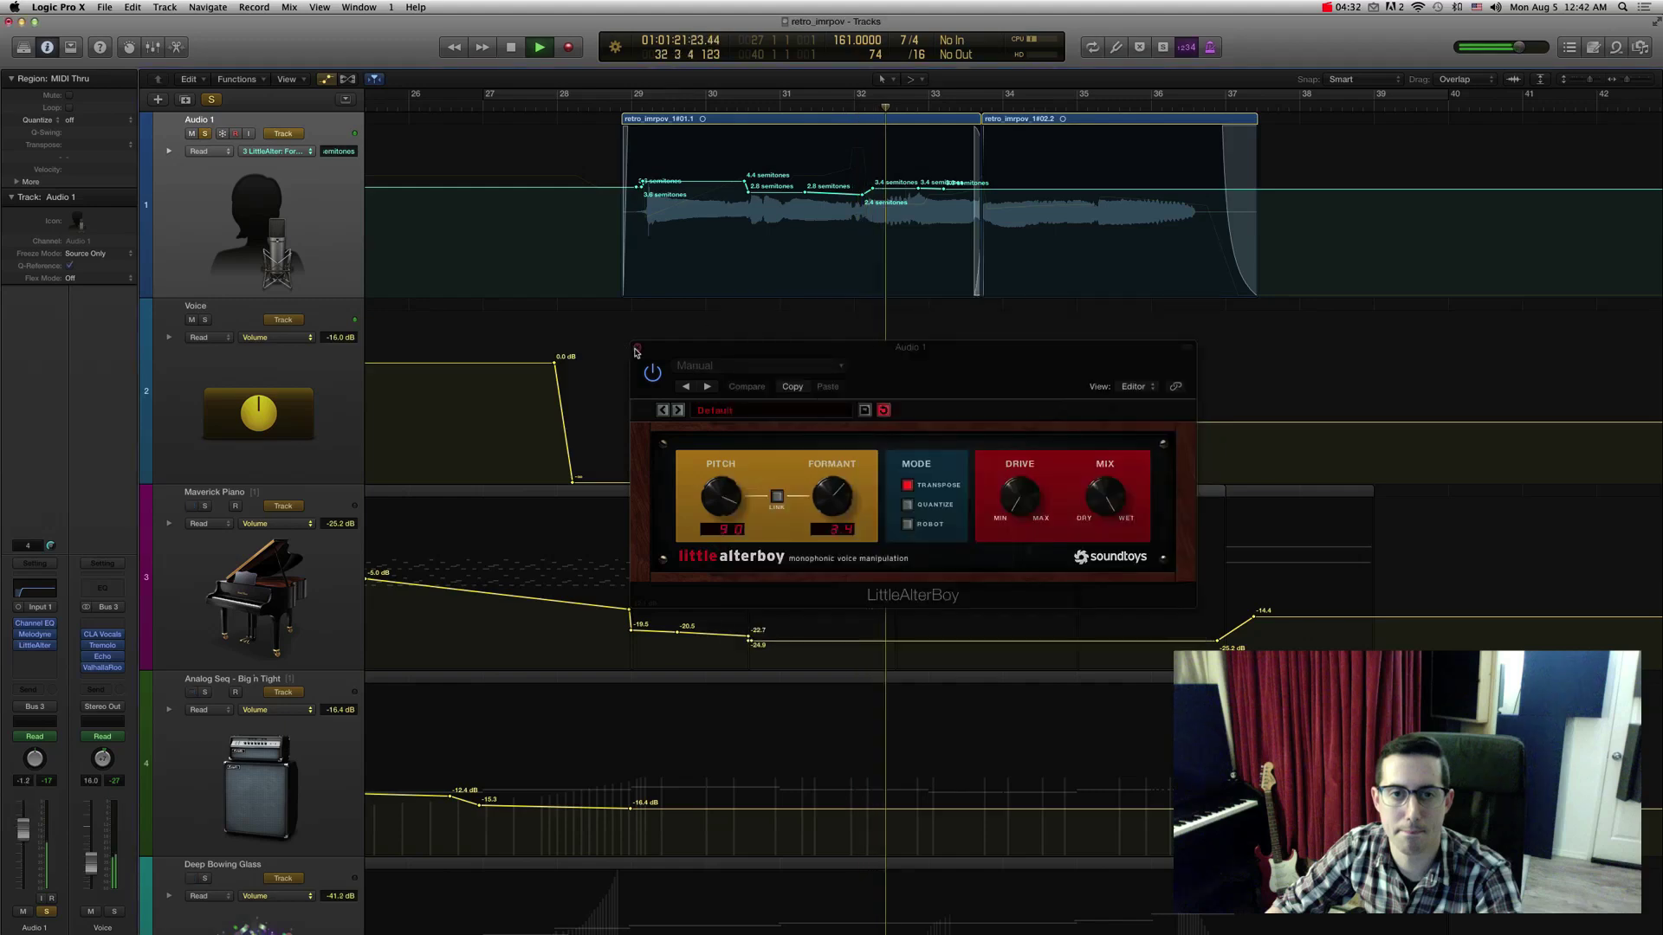
click(636, 347)
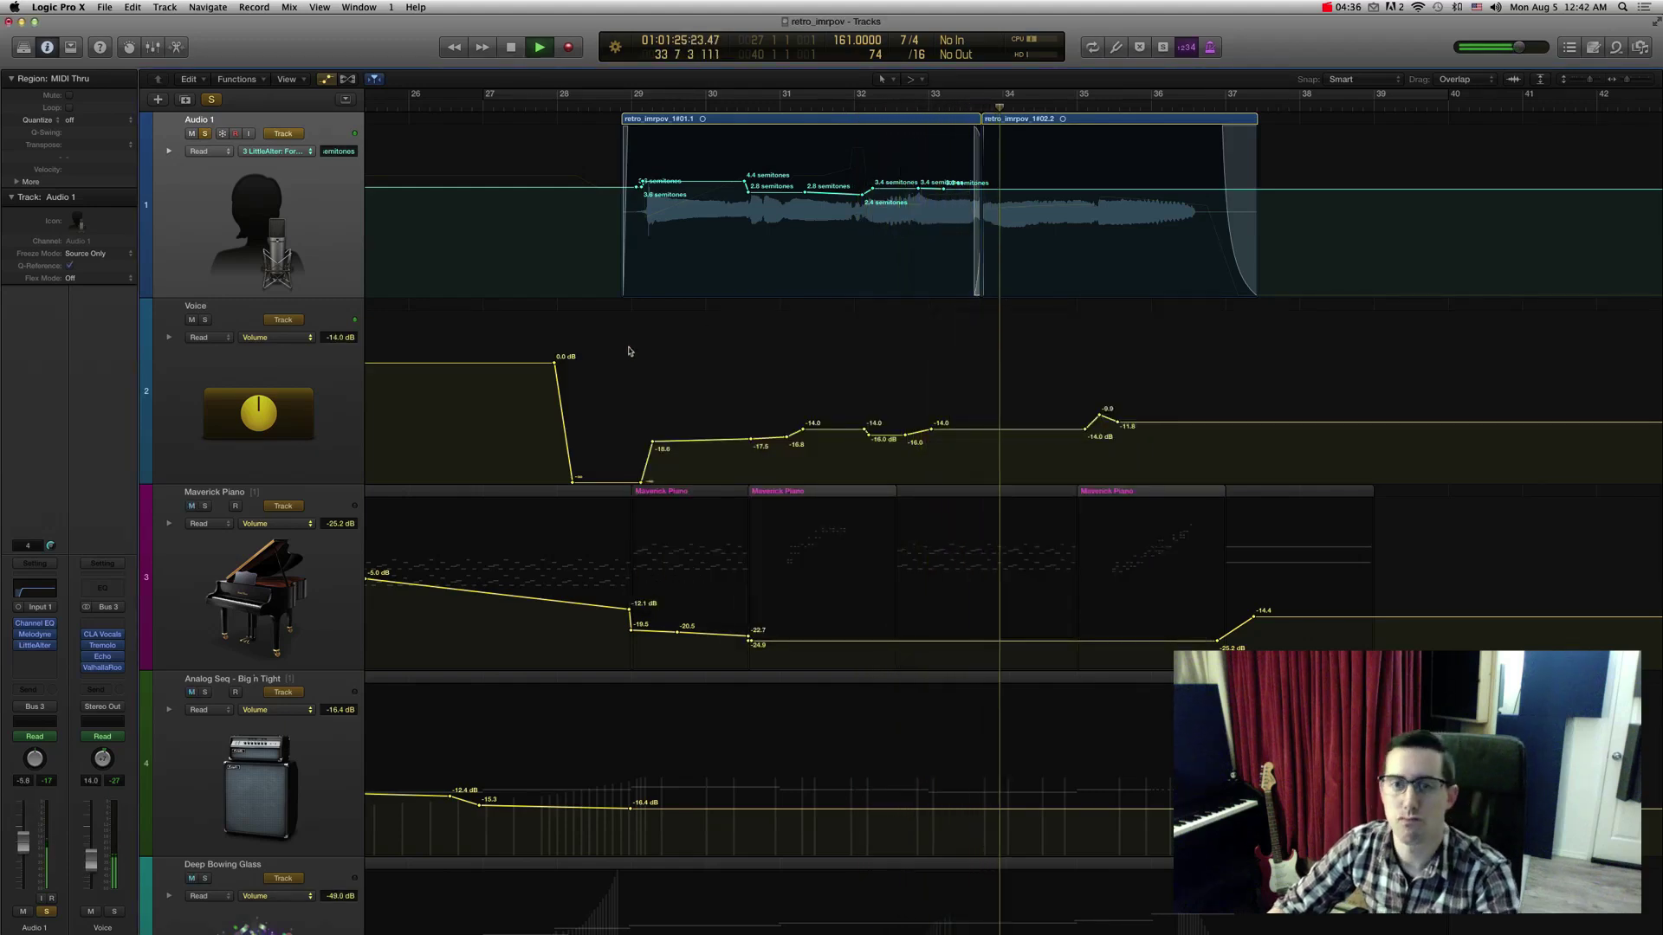
key(space)
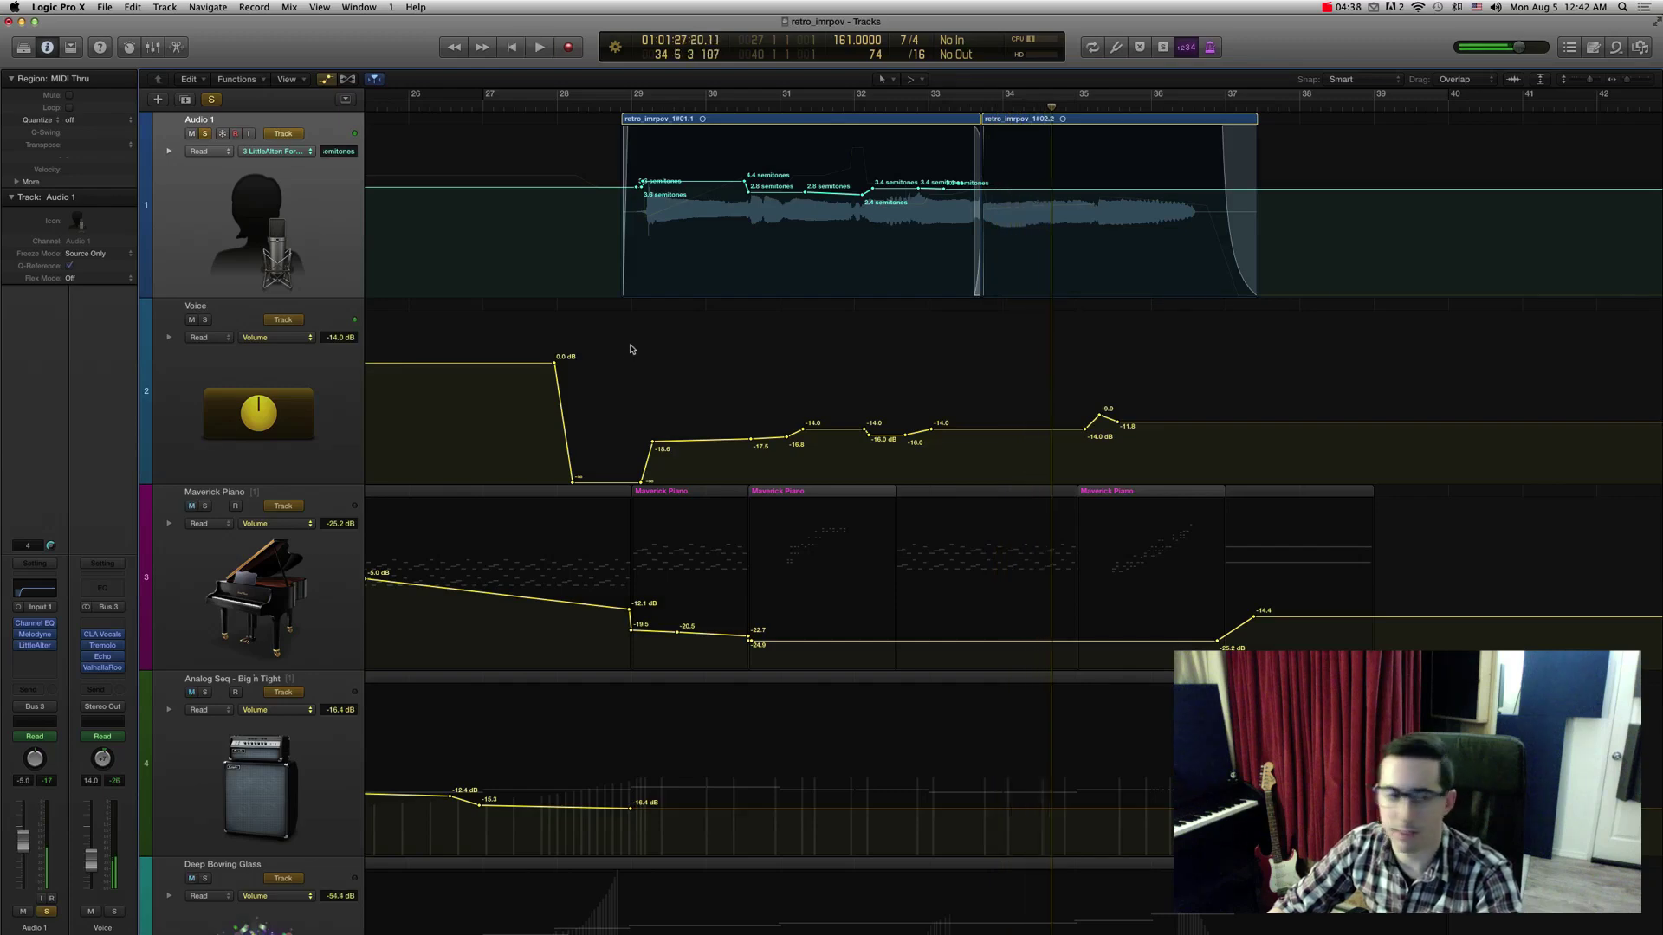
key(a)
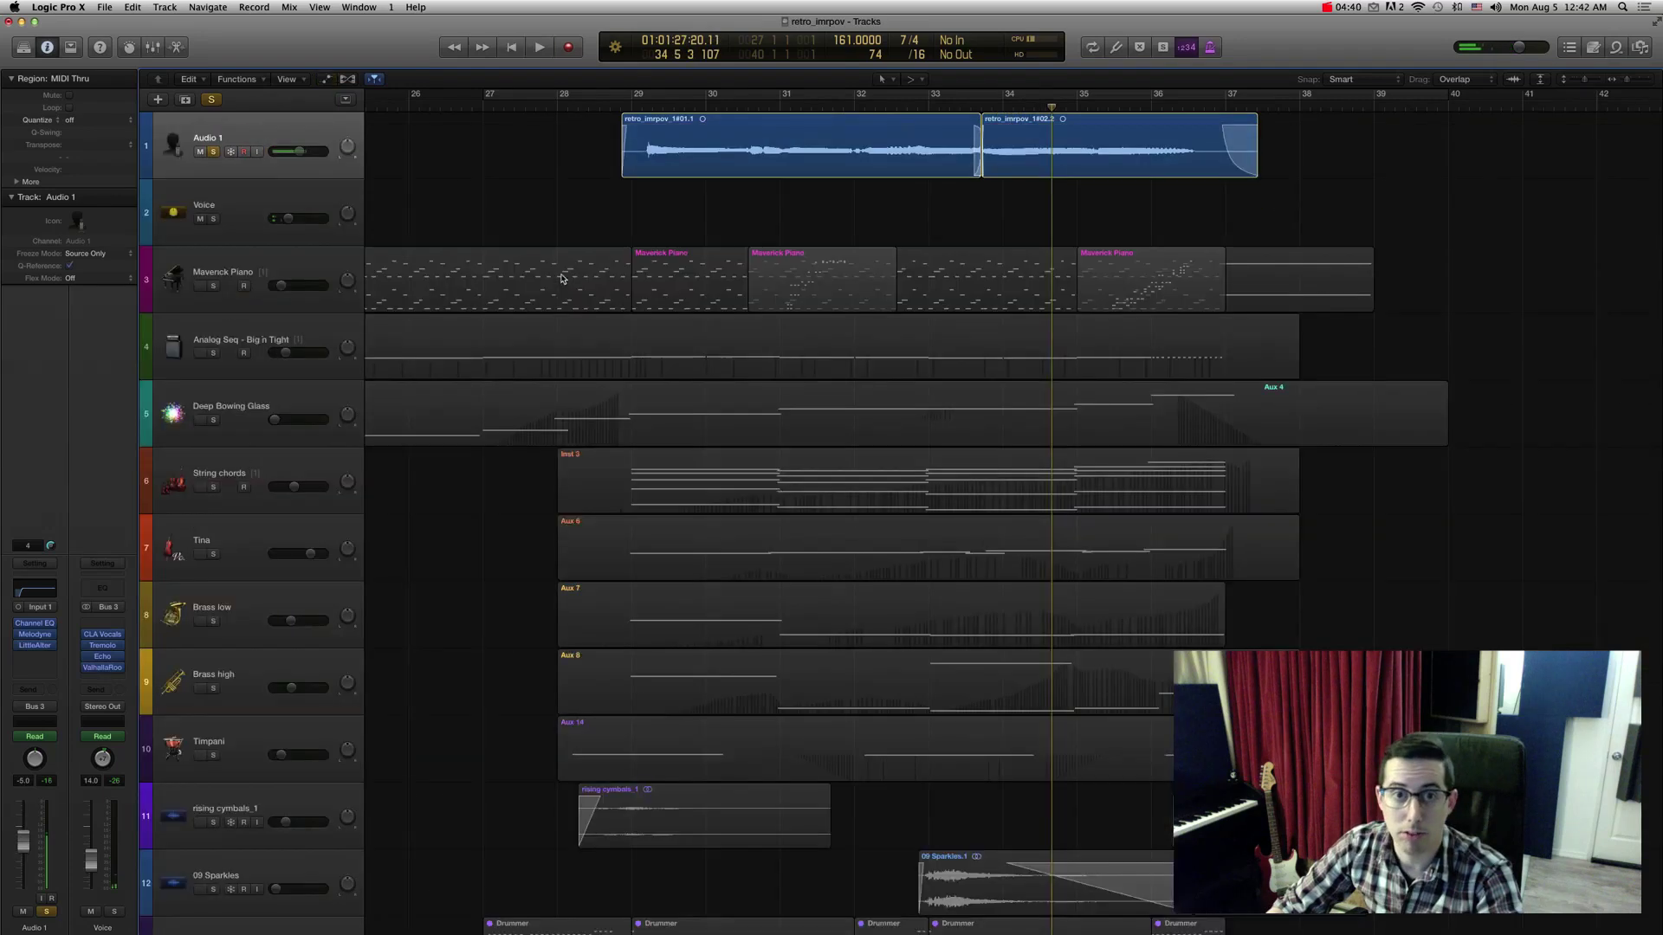
Play from bar 27, select the regions on tracks 3–10 and show their notes in the Piano Roll.
click(491, 110)
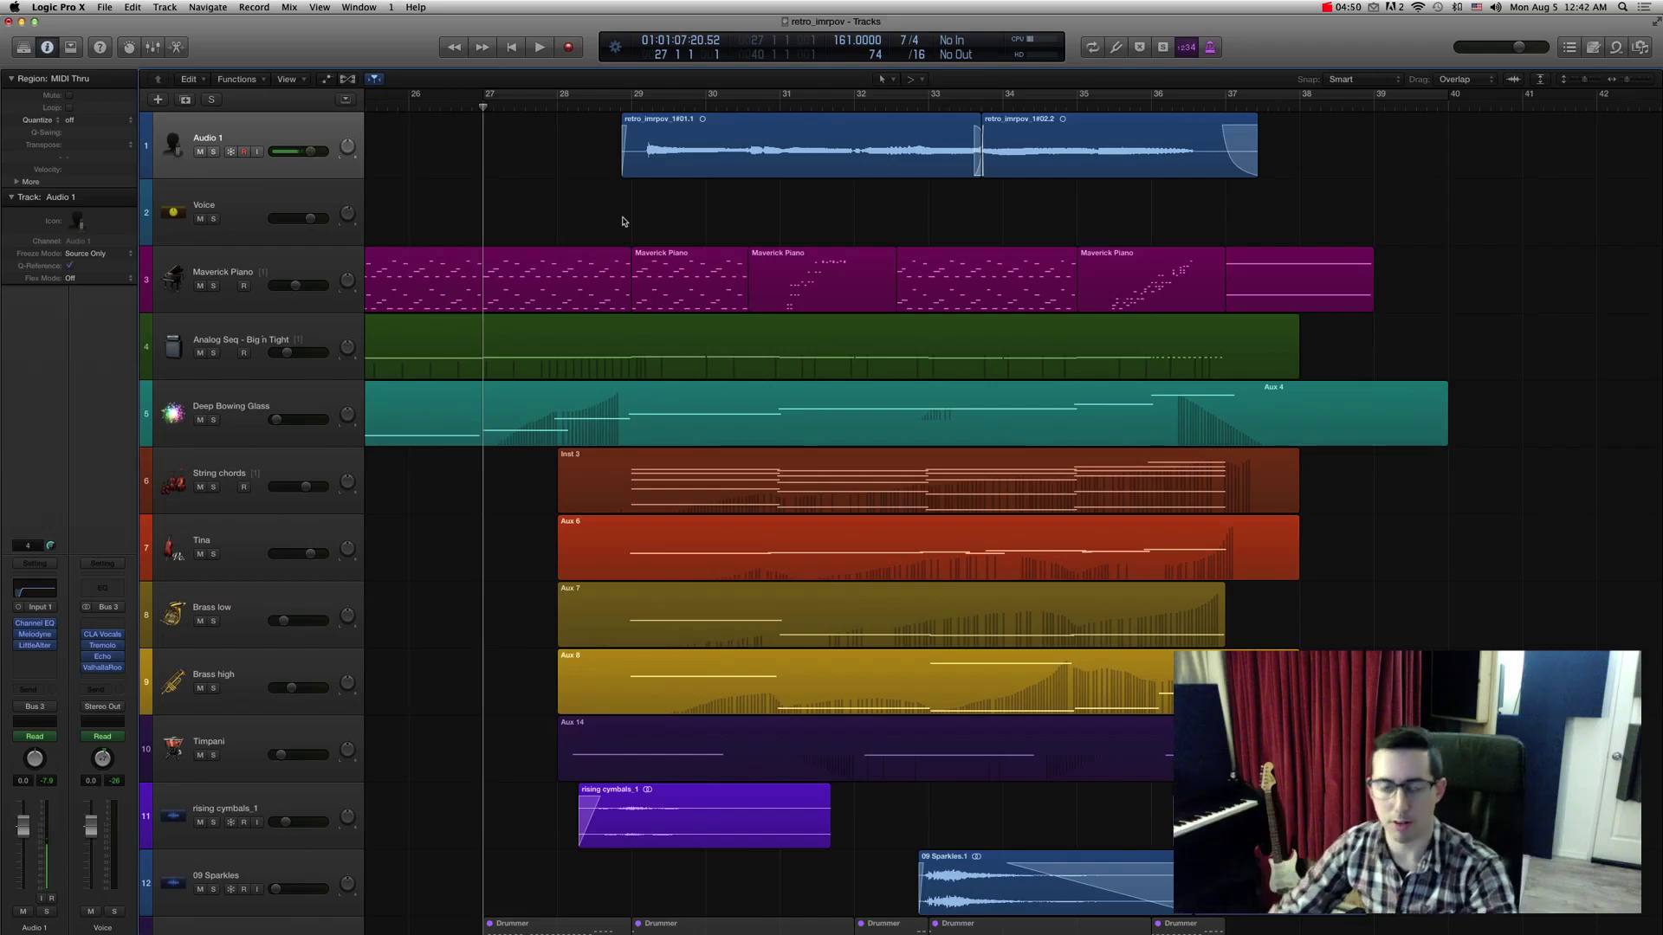
key(space)
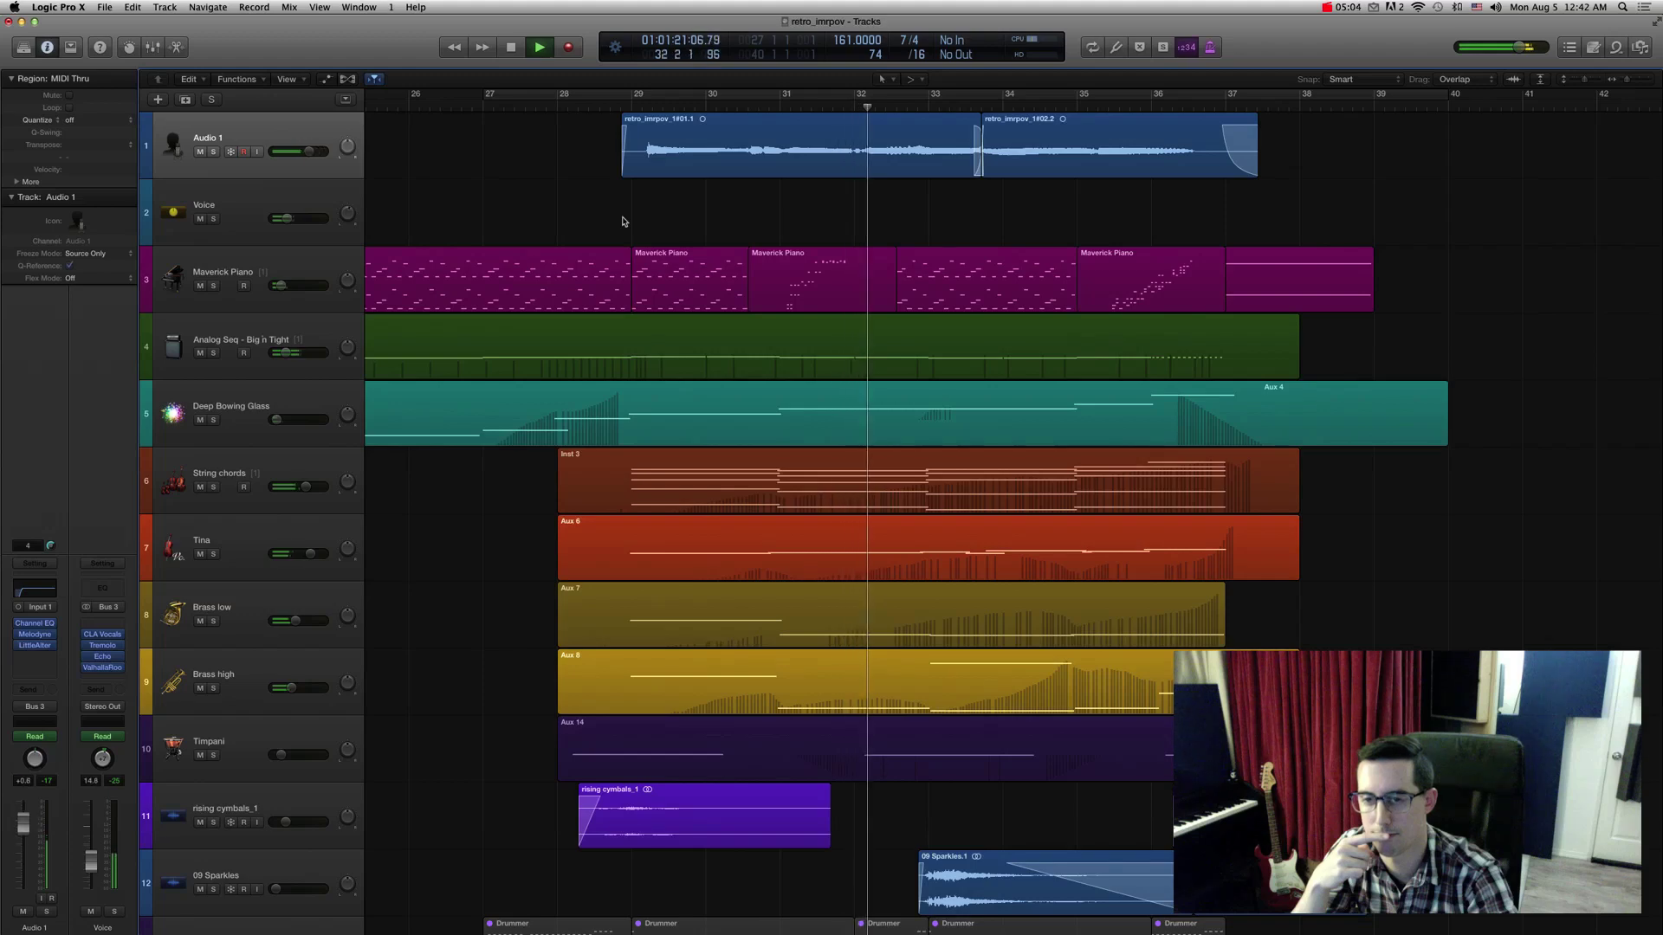
drag(621, 221, 1432, 866)
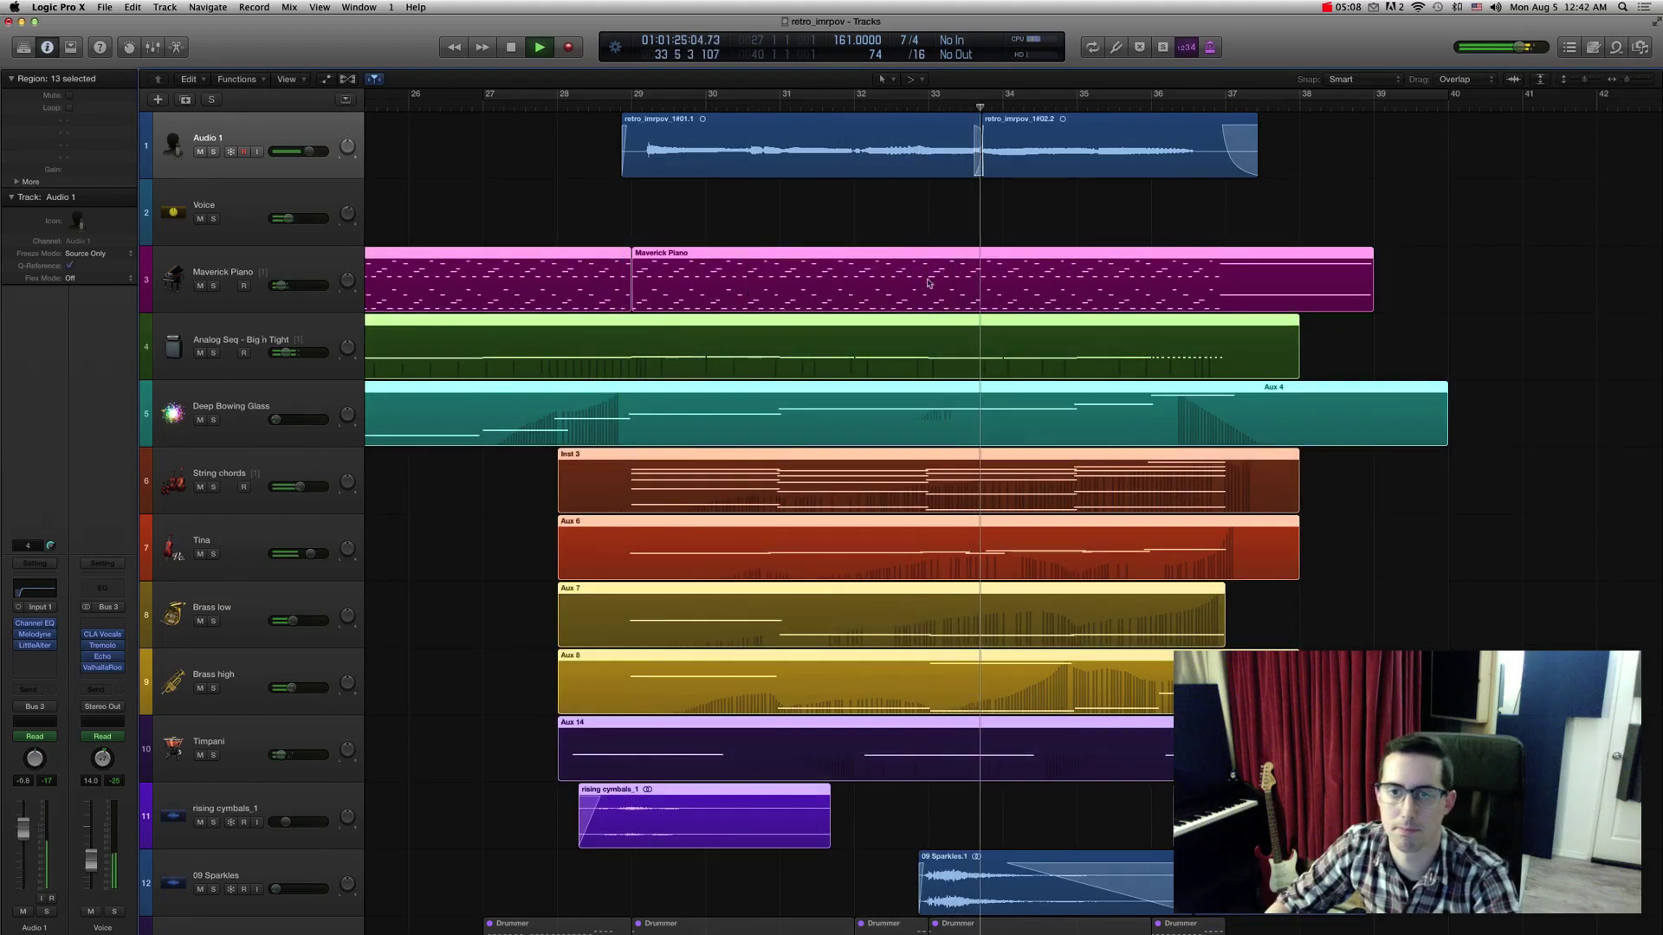
key(p)
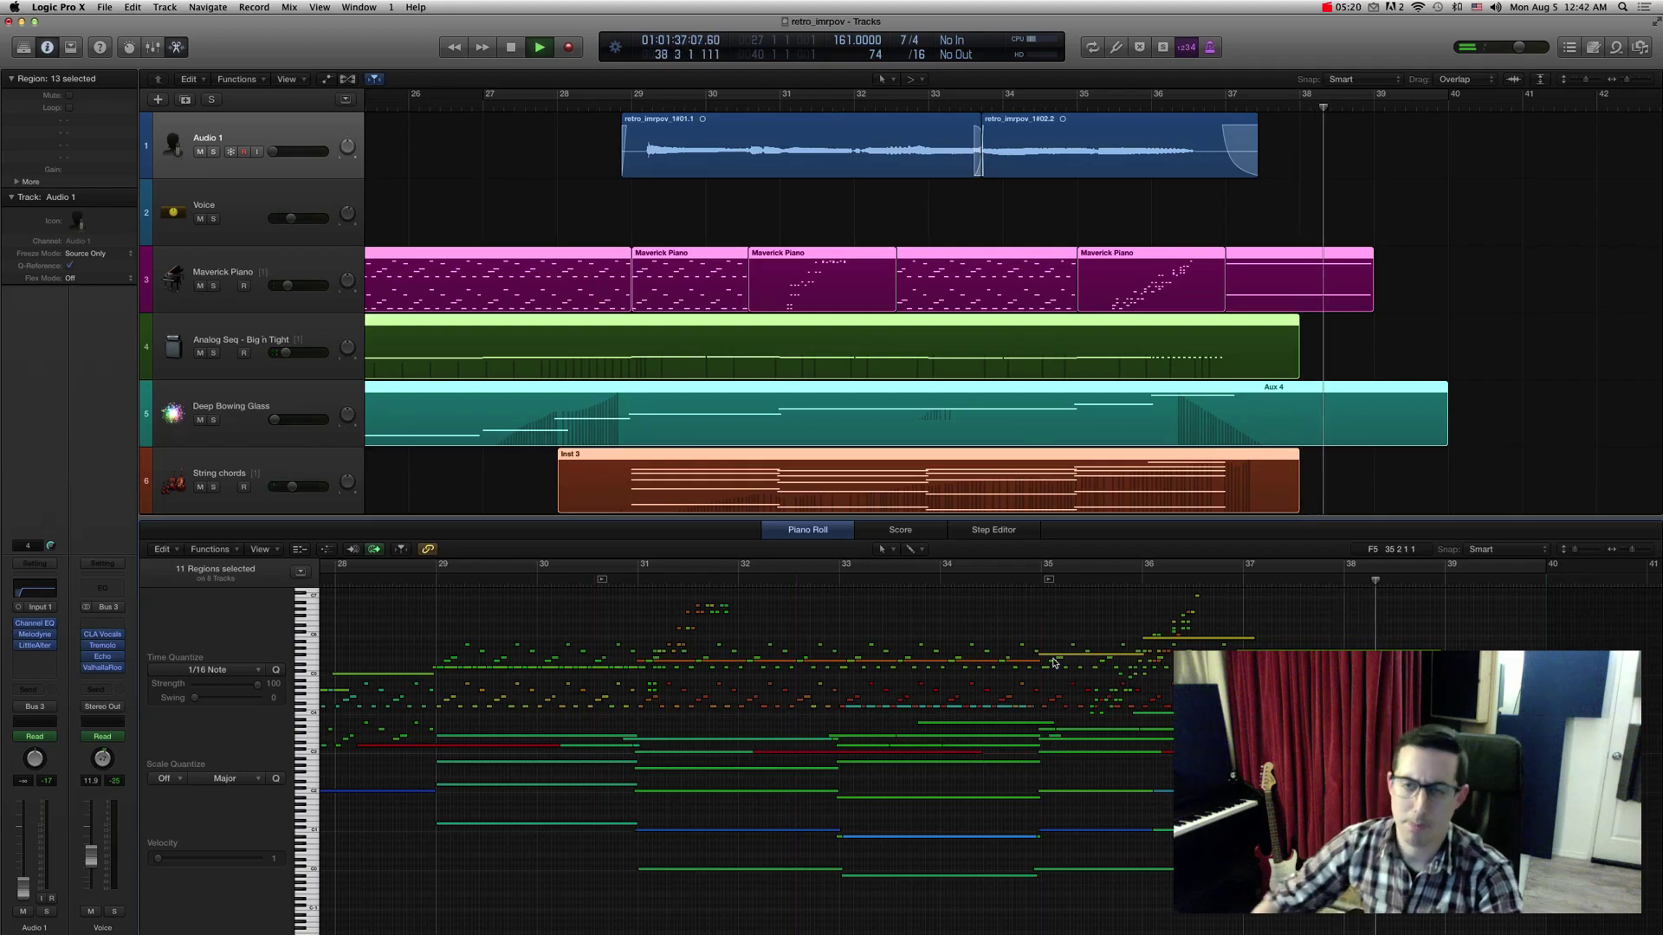
Stop playback, toggle the Mixer open and closed, deselect all regions, and play from bar 28.
key(space)
key(x)
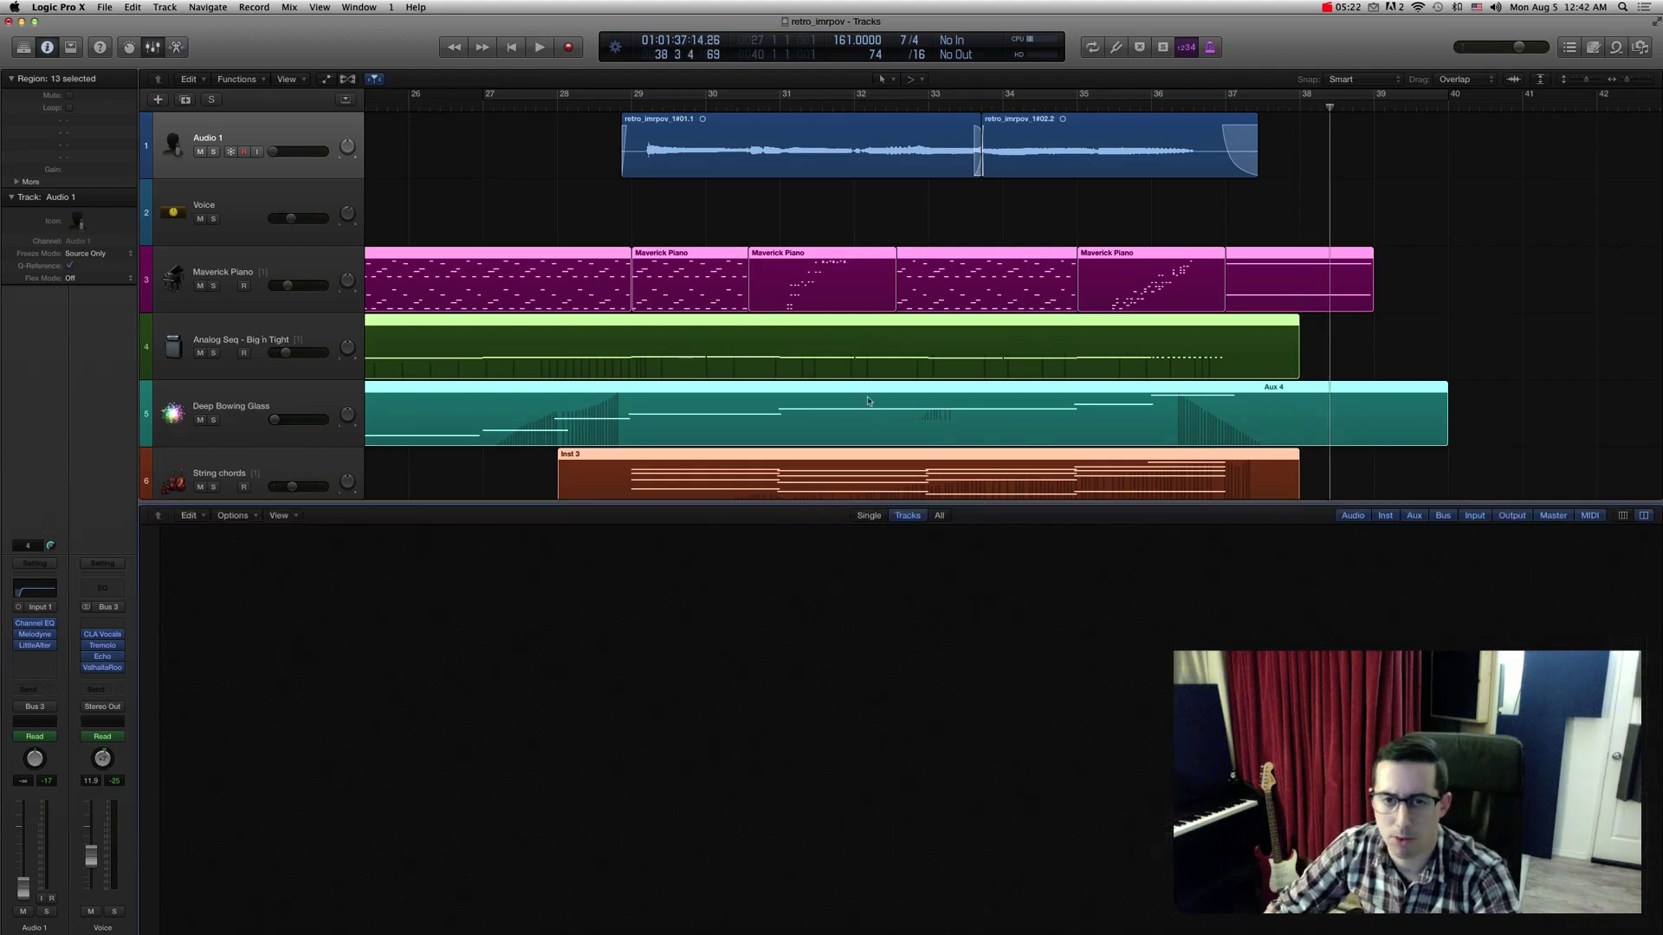
key(x)
click(661, 222)
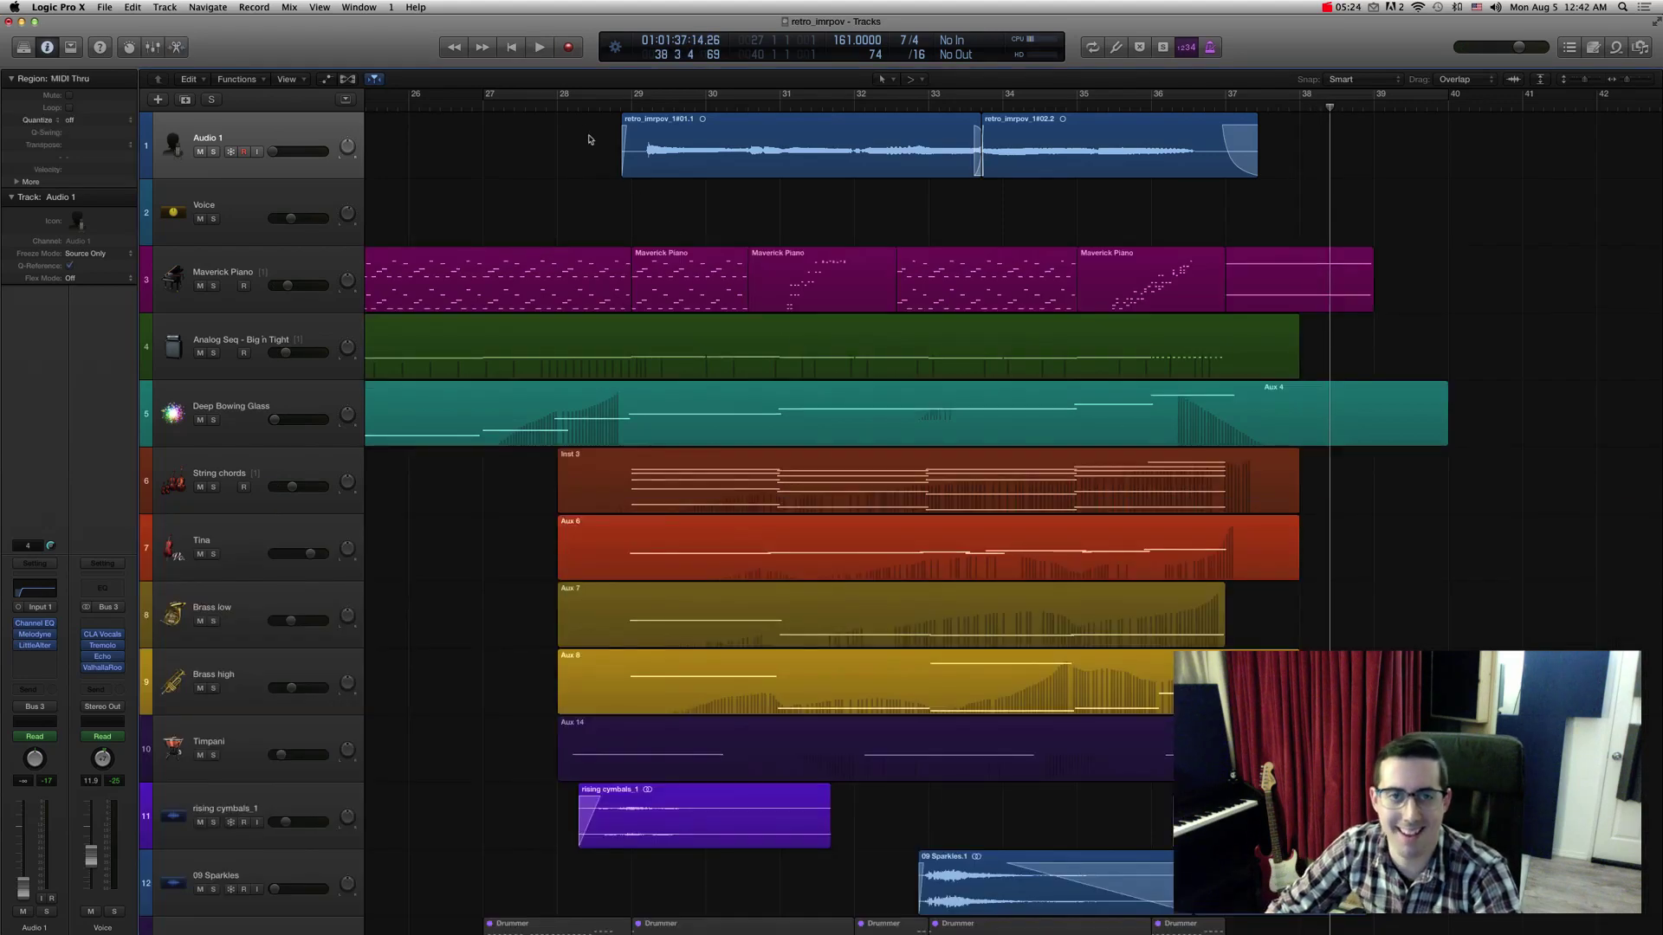
key(space)
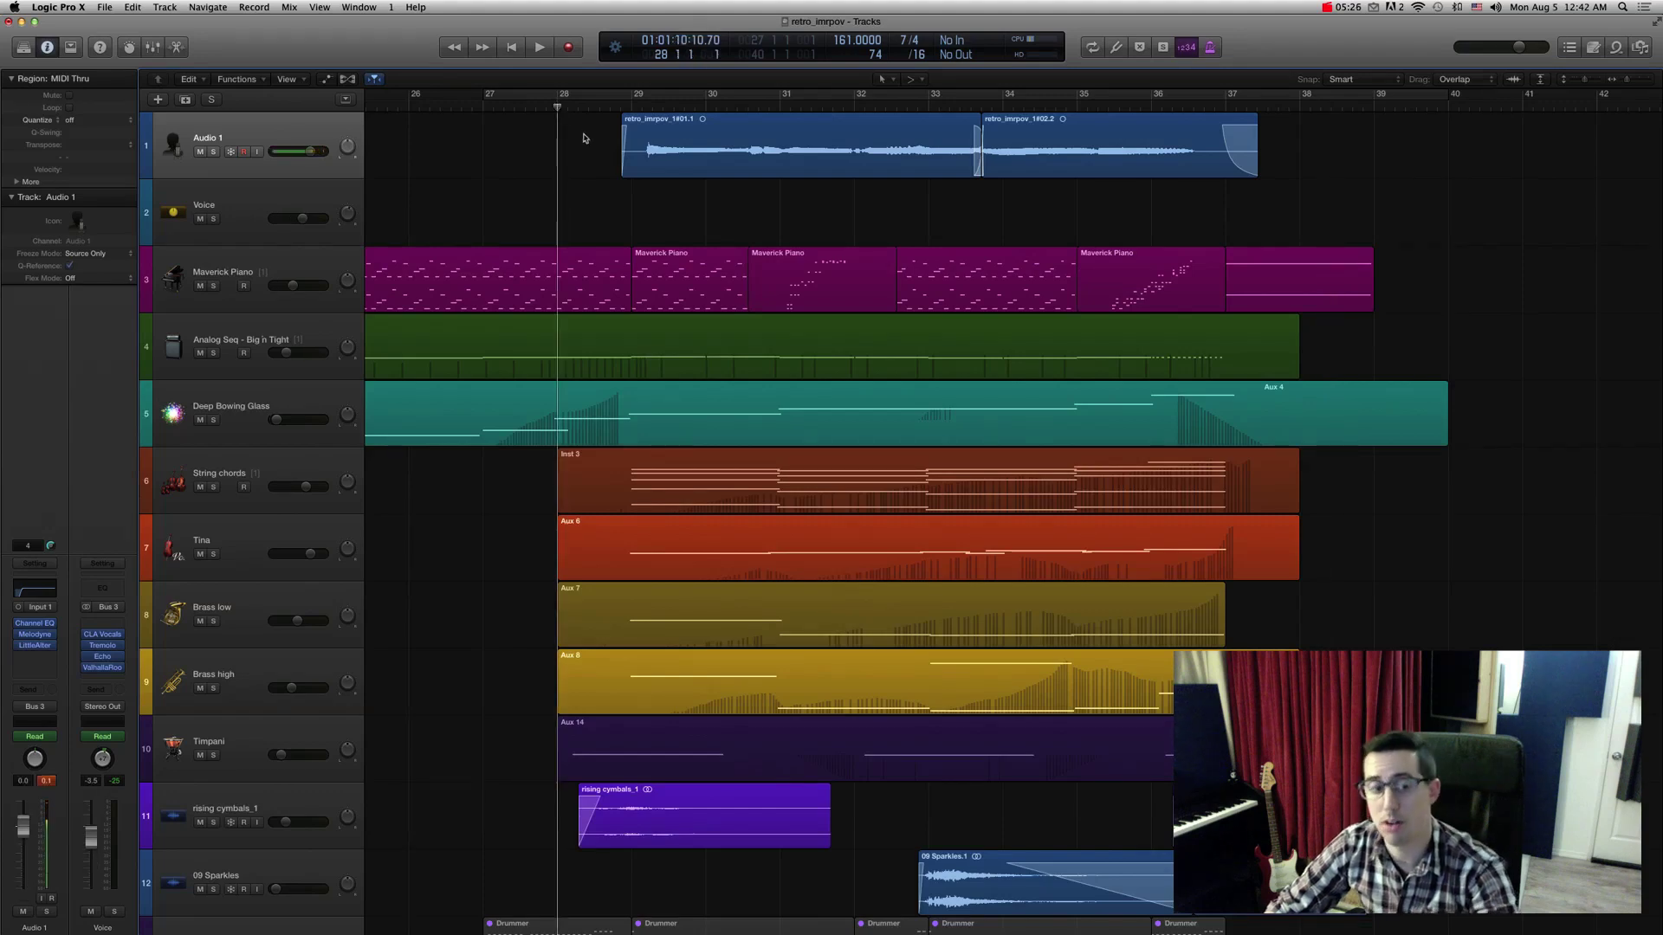